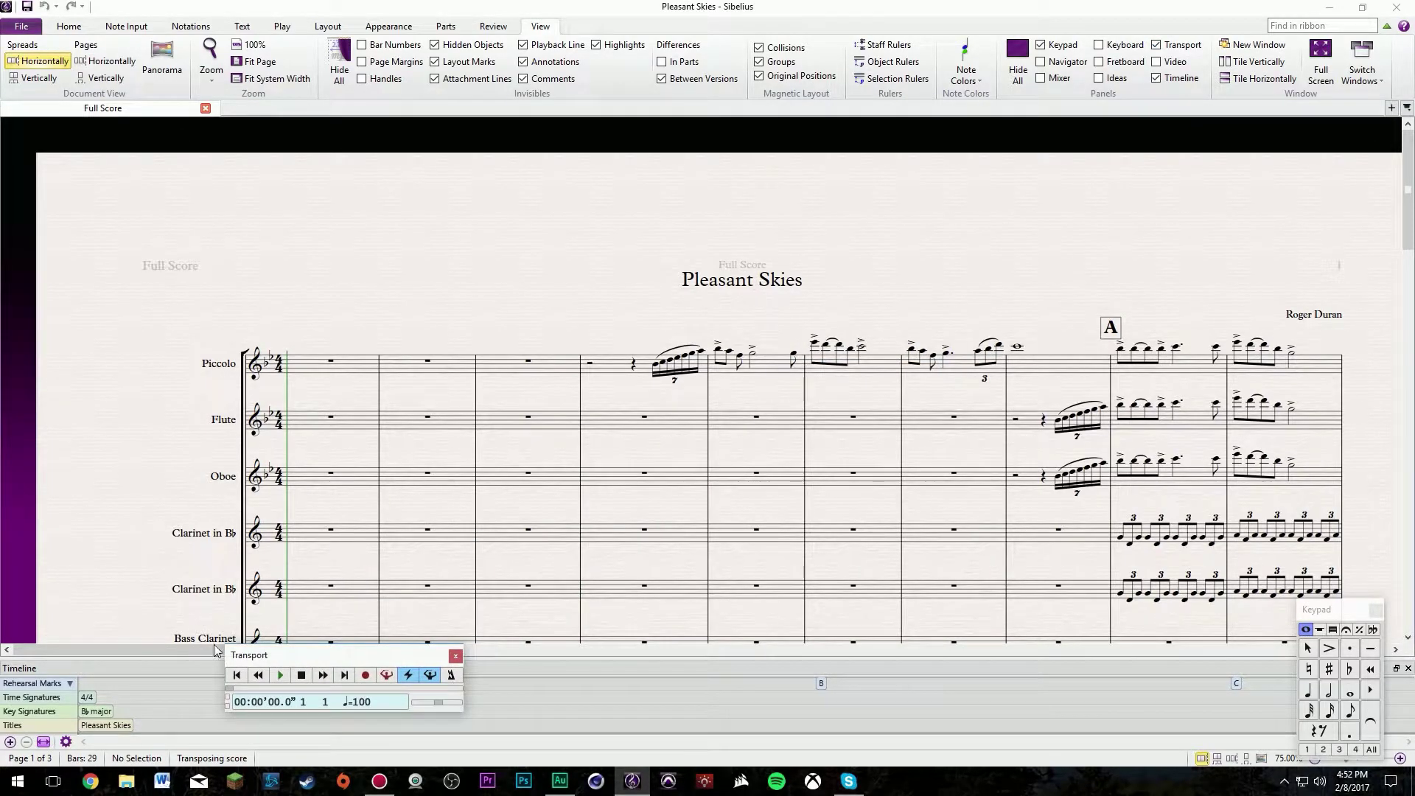
Play the full score from the beginning while following the woodwind, brass and string staves, and stop before rehearsal mark C.
click(280, 678)
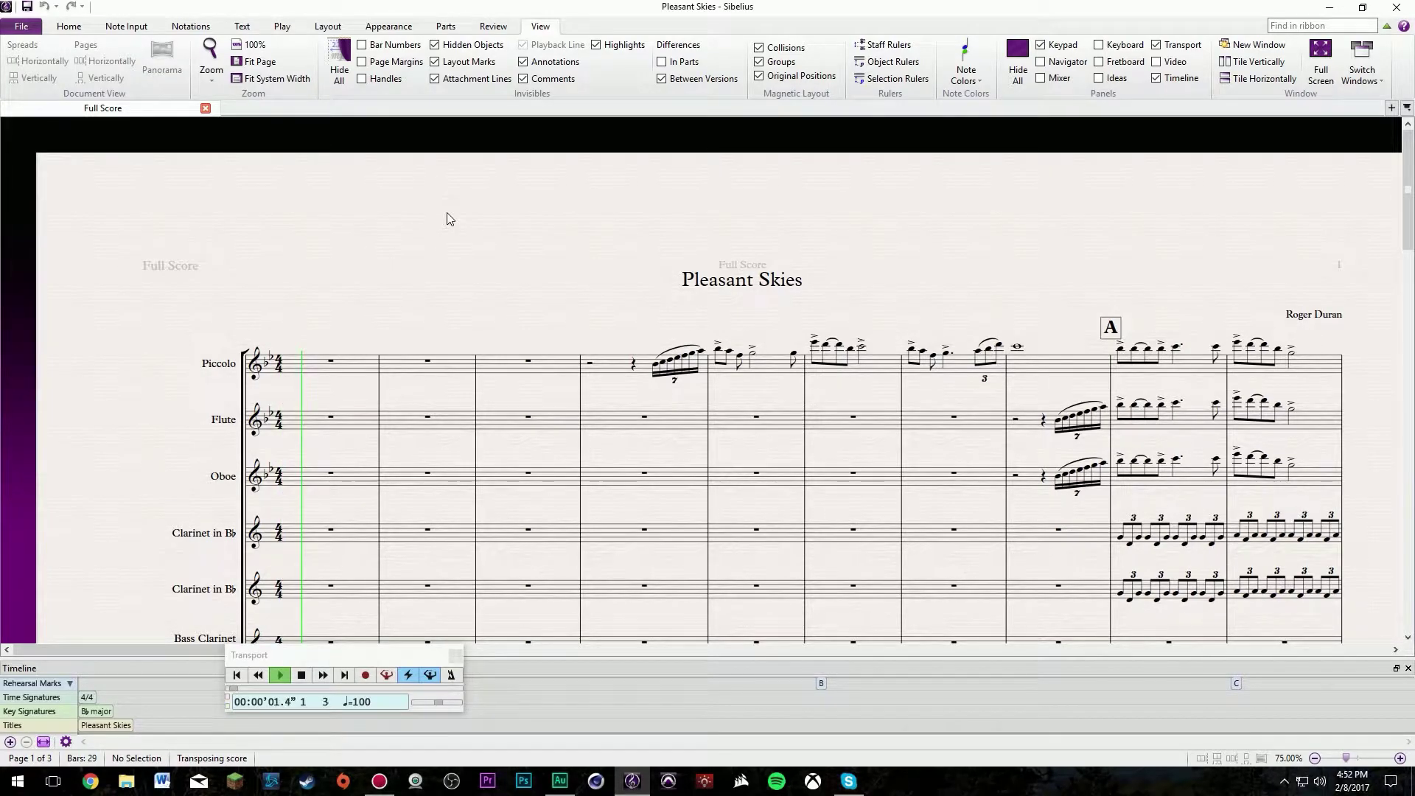
scroll(447, 214, down, 7)
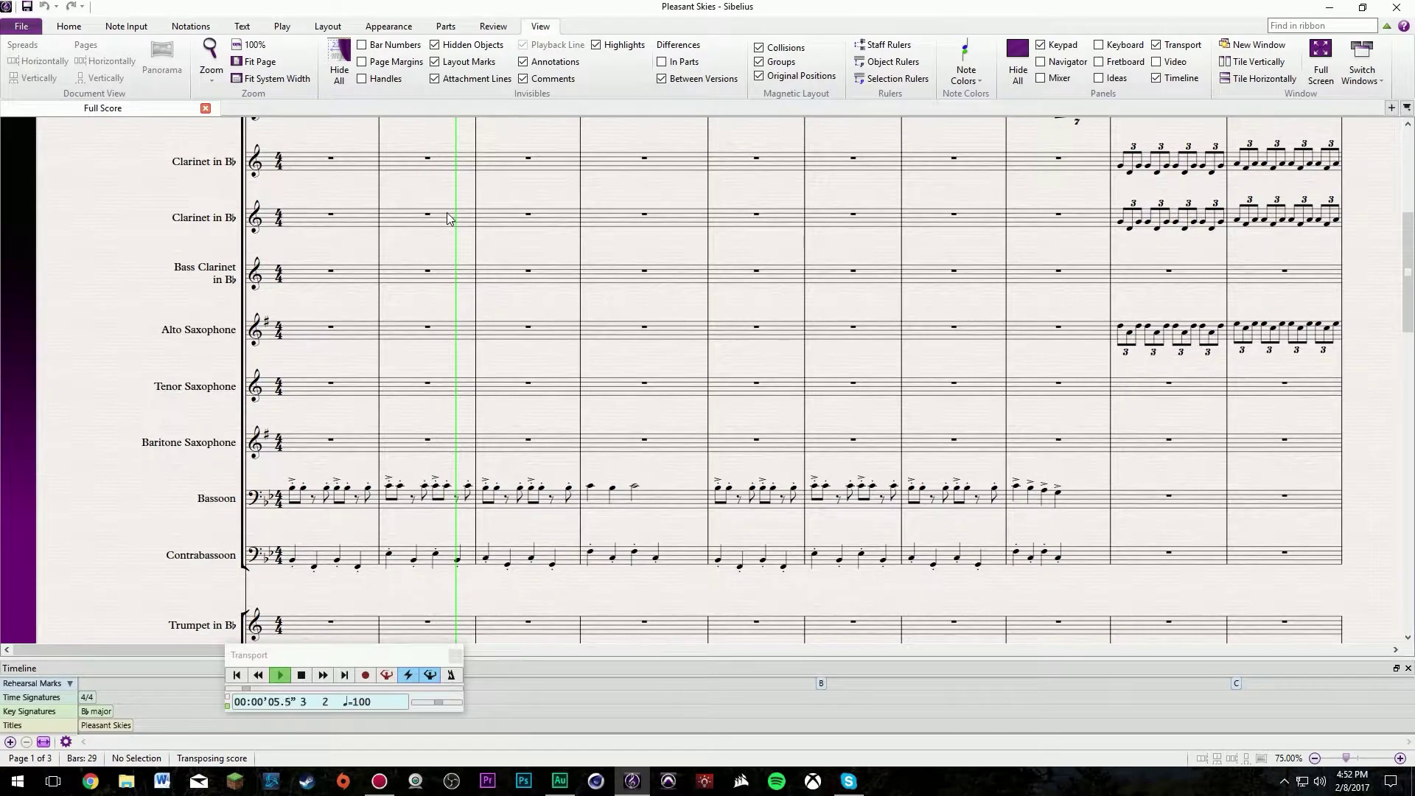
scroll(448, 218, down, 10)
scroll(446, 212, down, 5)
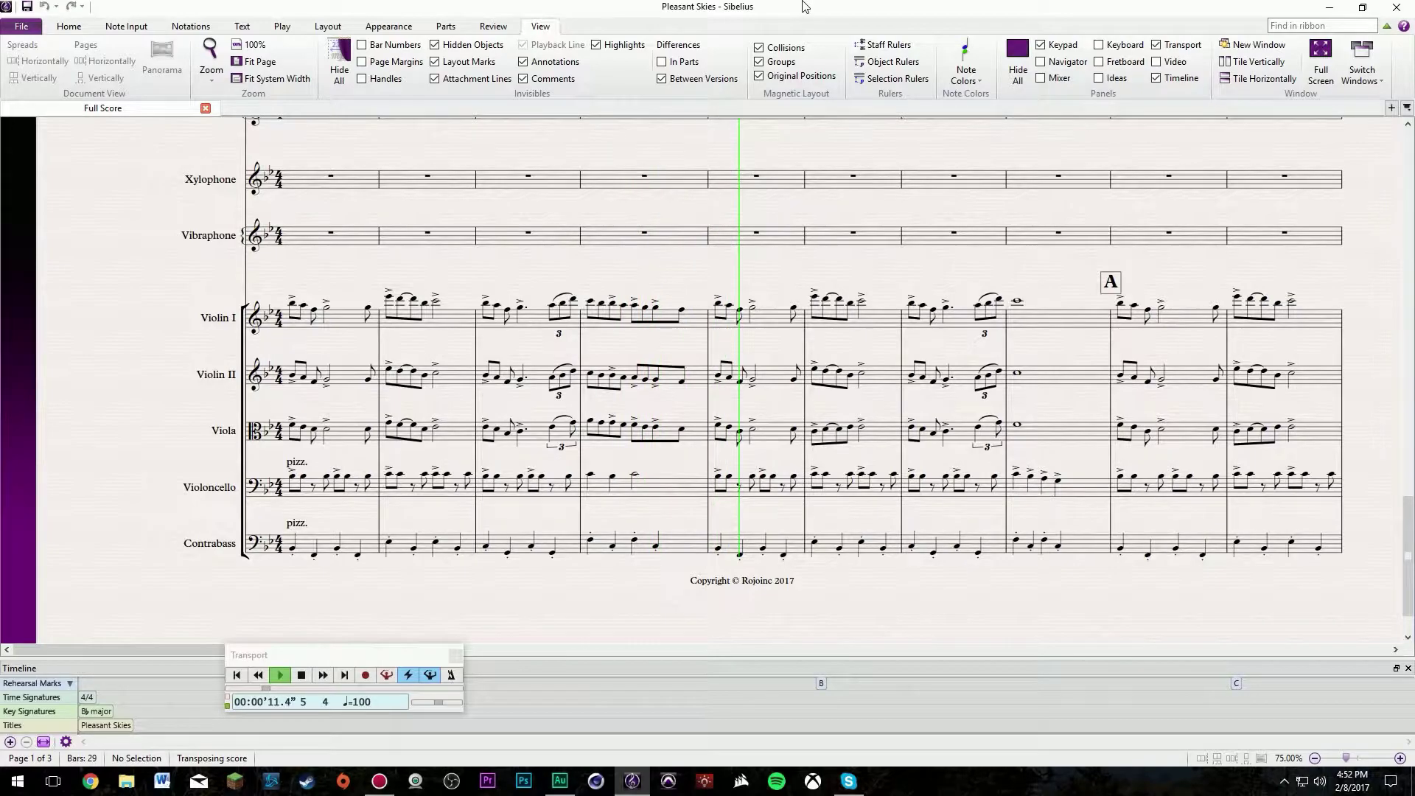
scroll(1114, 320, up, 5)
scroll(1114, 320, up, 10)
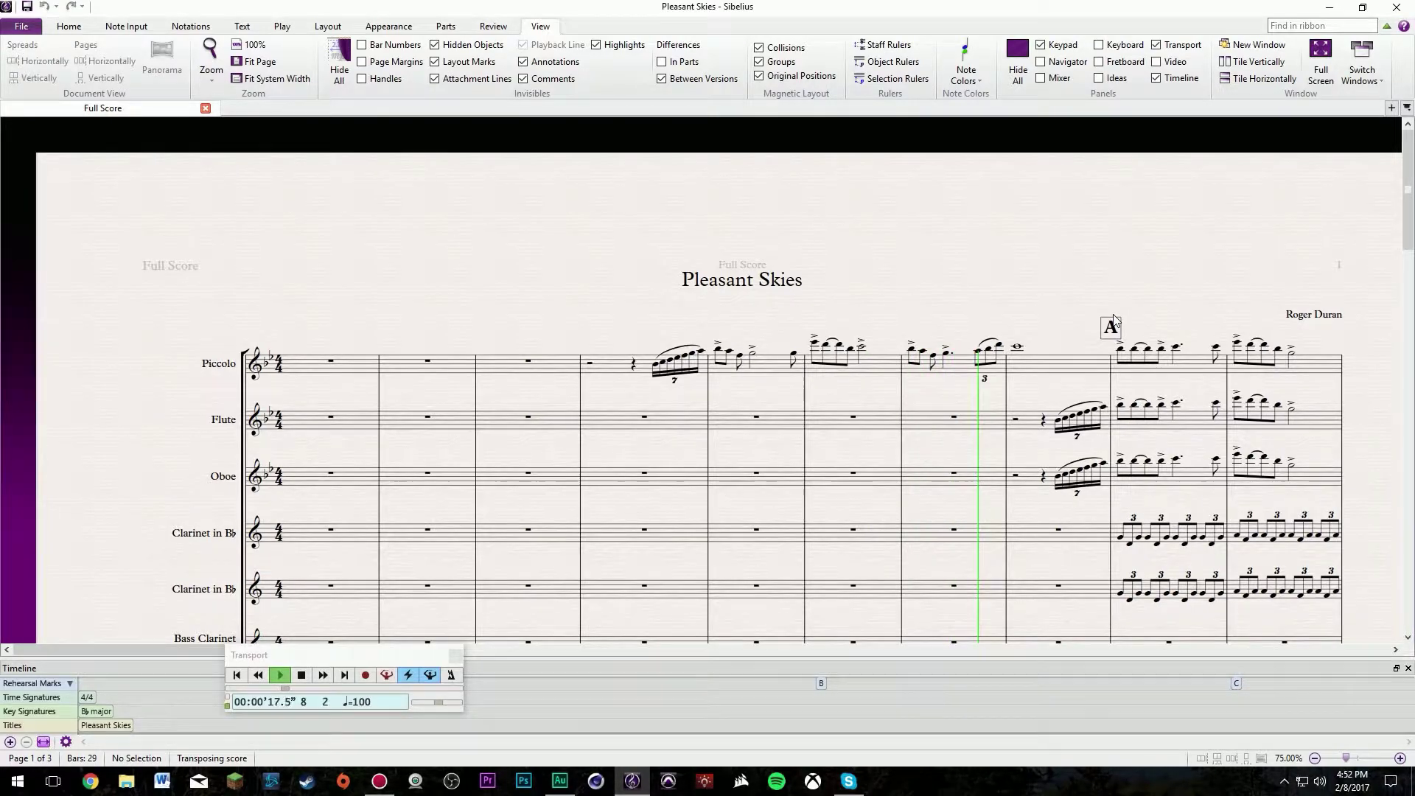
scroll(1155, 274, down, 2)
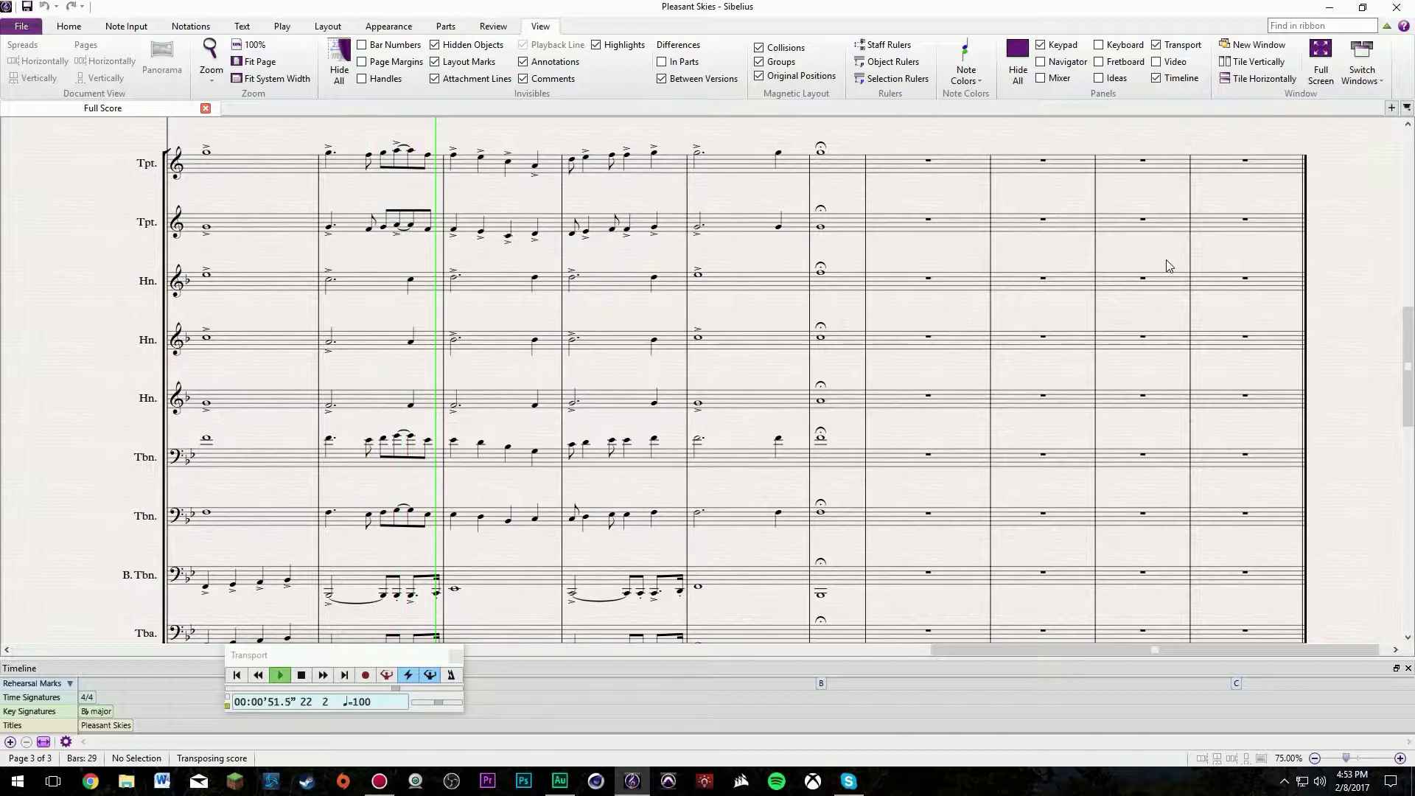
click(302, 676)
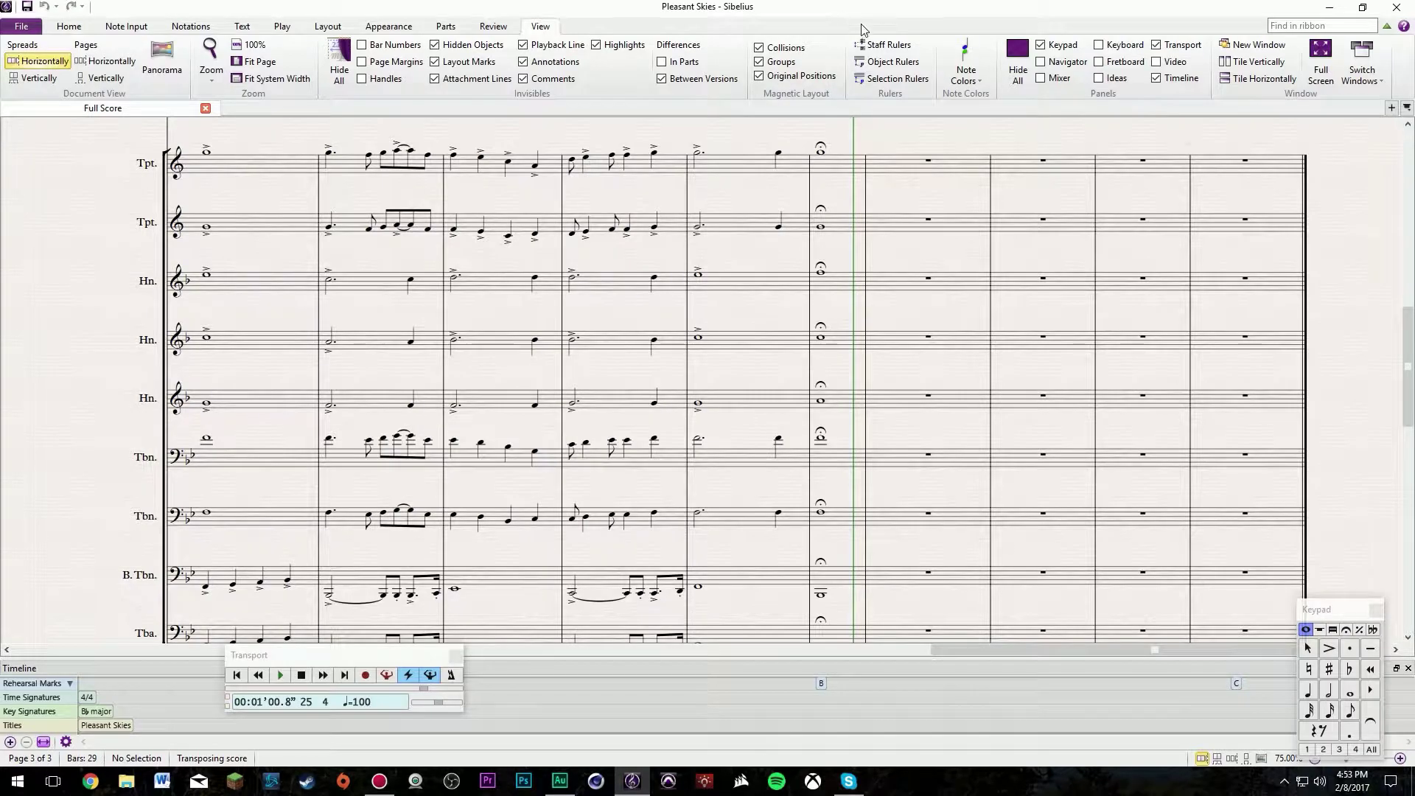
Return to the first page of the score and examine its instrumentation from the piccolo through the strings.
scroll(1341, 345, up, 15)
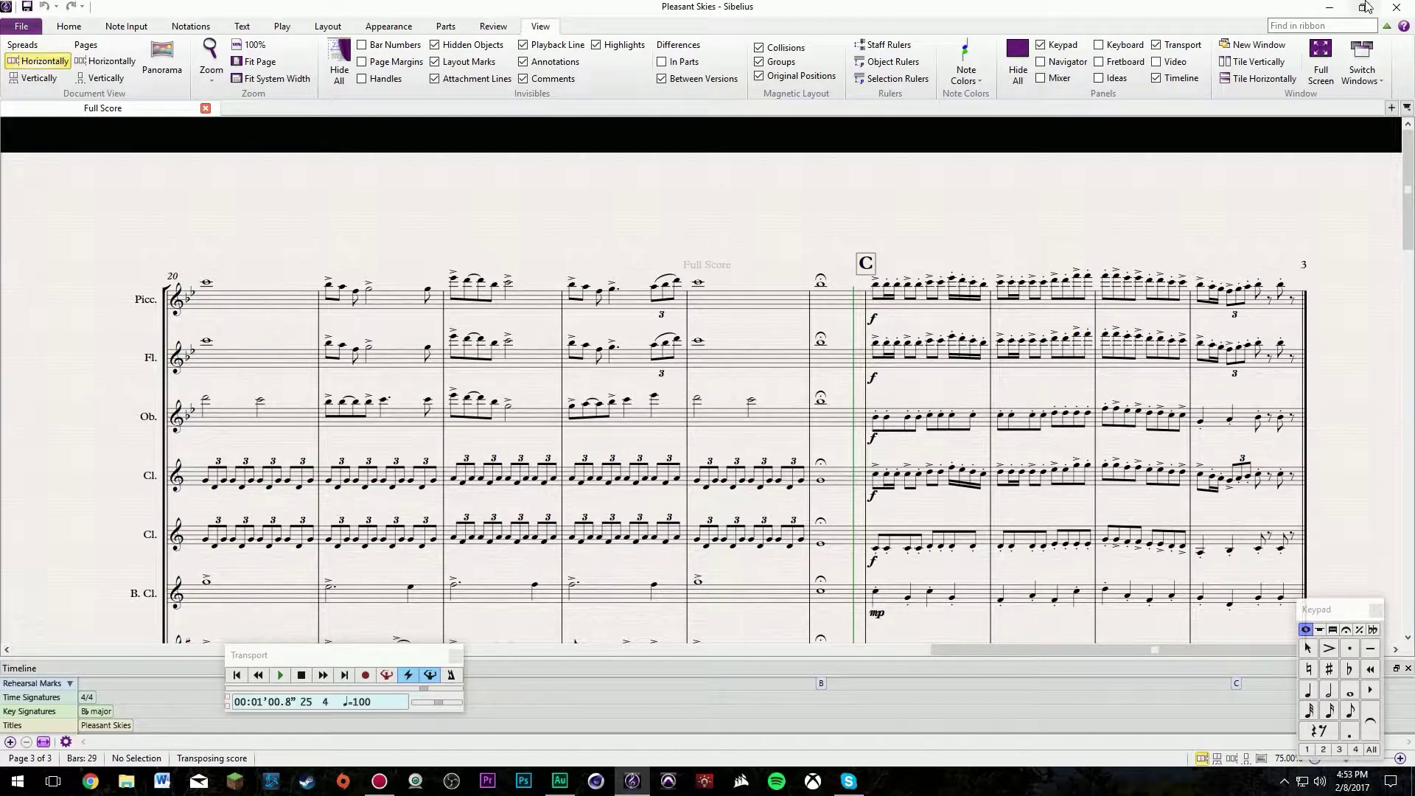
drag(1039, 647, 840, 635)
key(ctrl+Home)
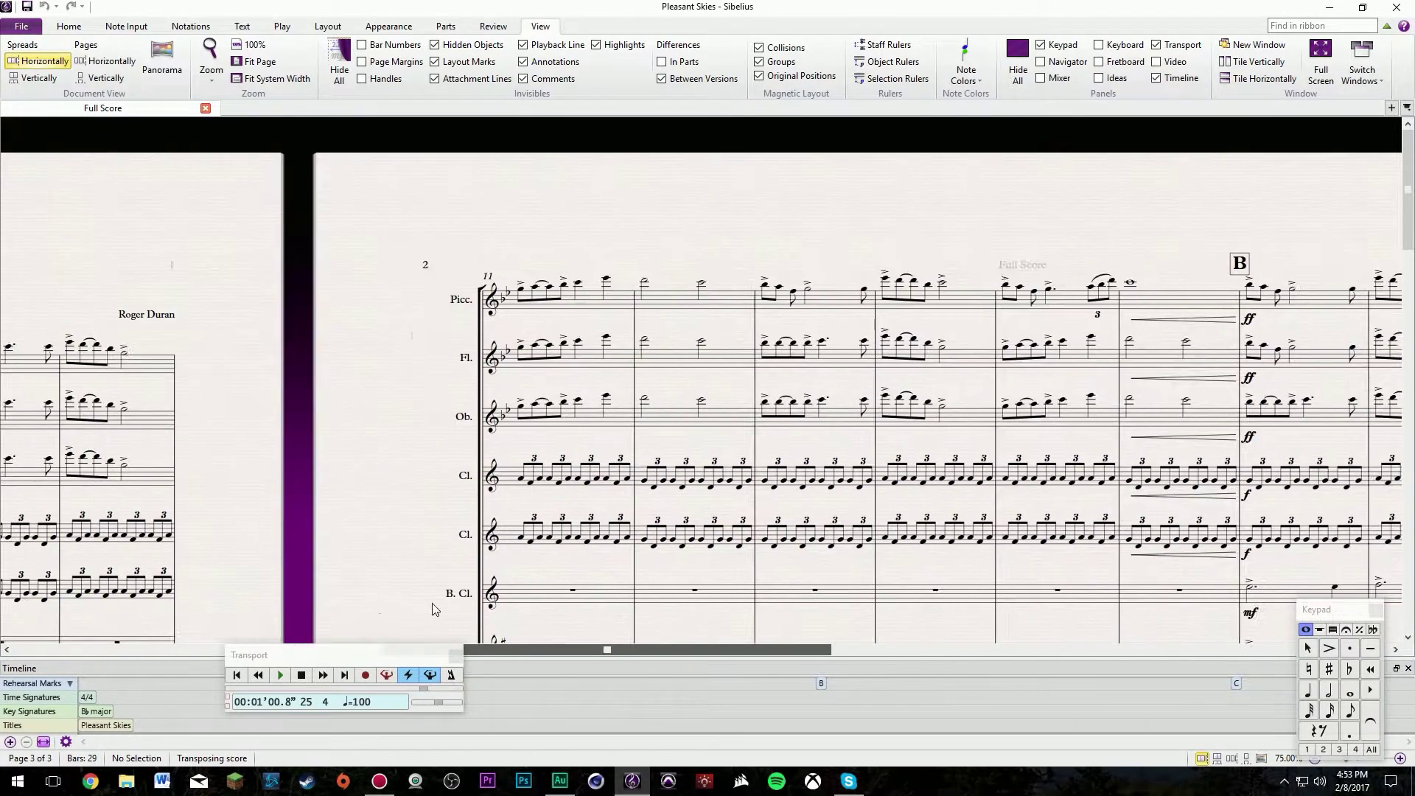
scroll(310, 446, down, 15)
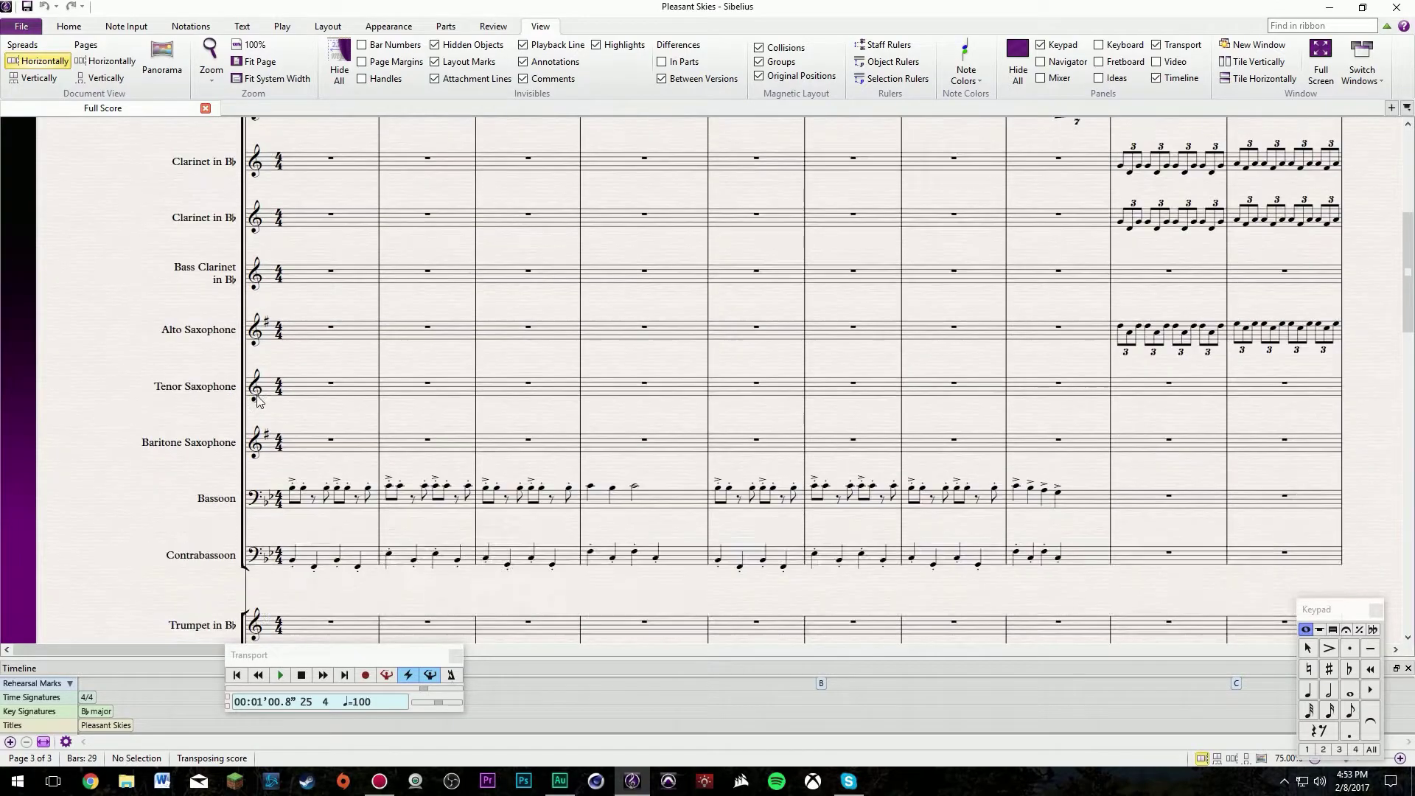
scroll(221, 551, down, 2)
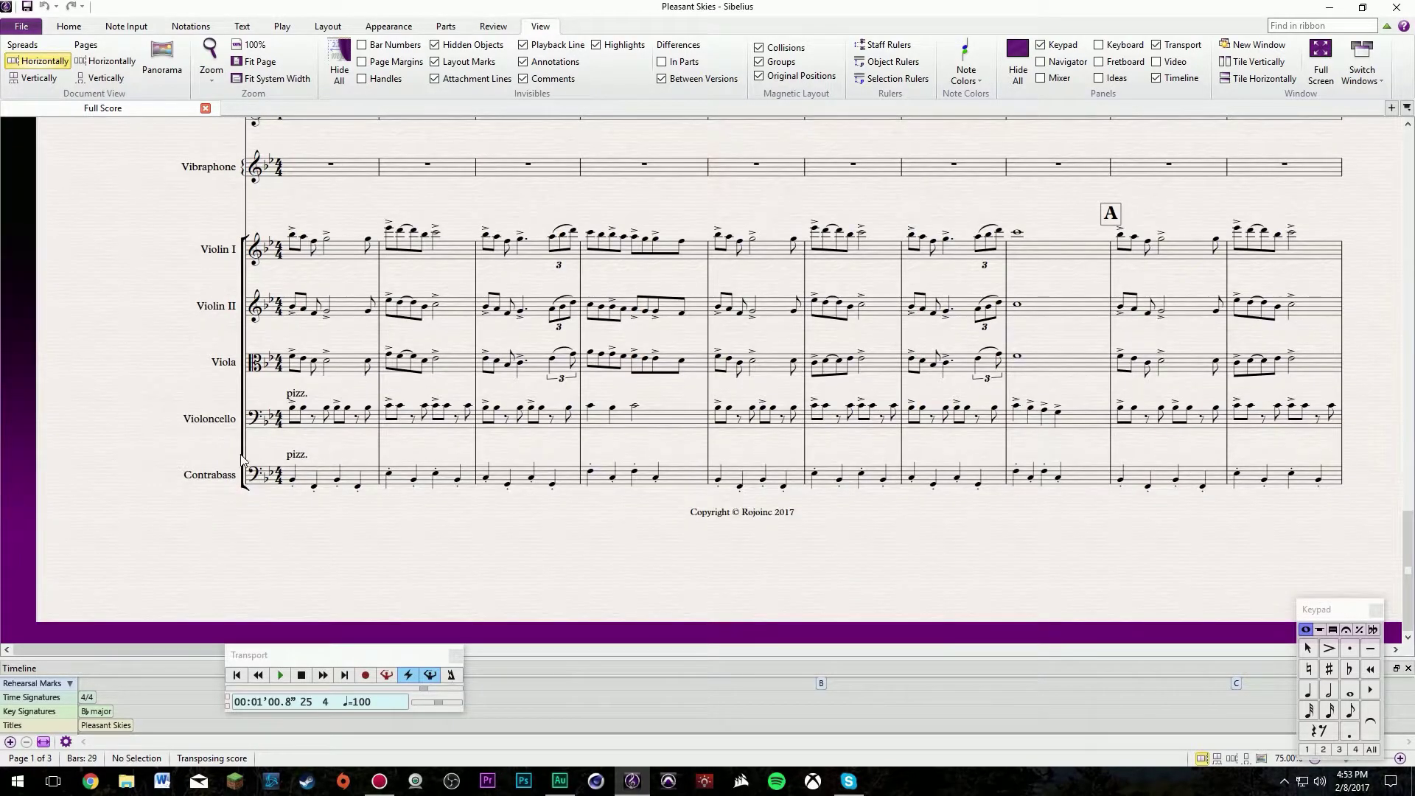
scroll(246, 451, up, 10)
scroll(245, 451, down, 5)
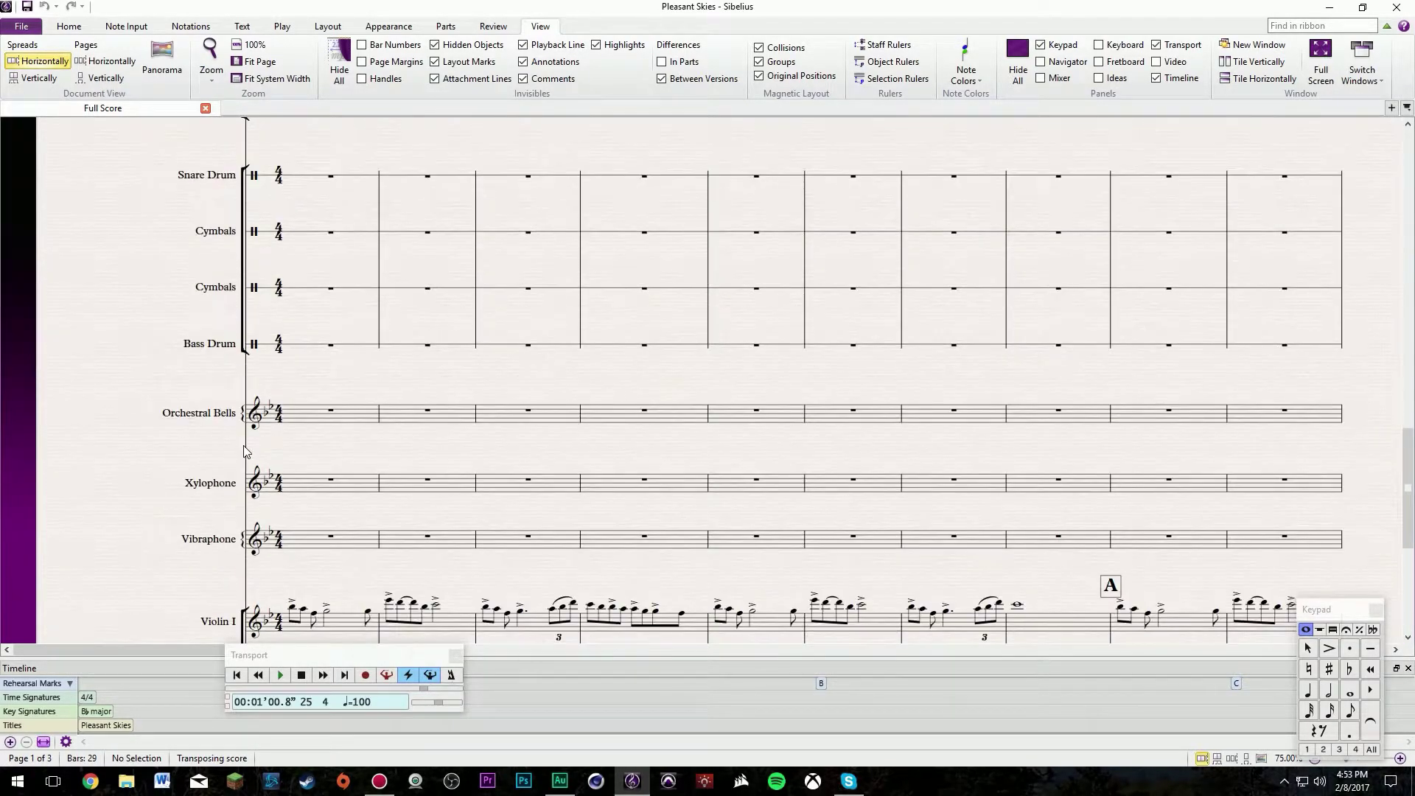
scroll(167, 407, up, 18)
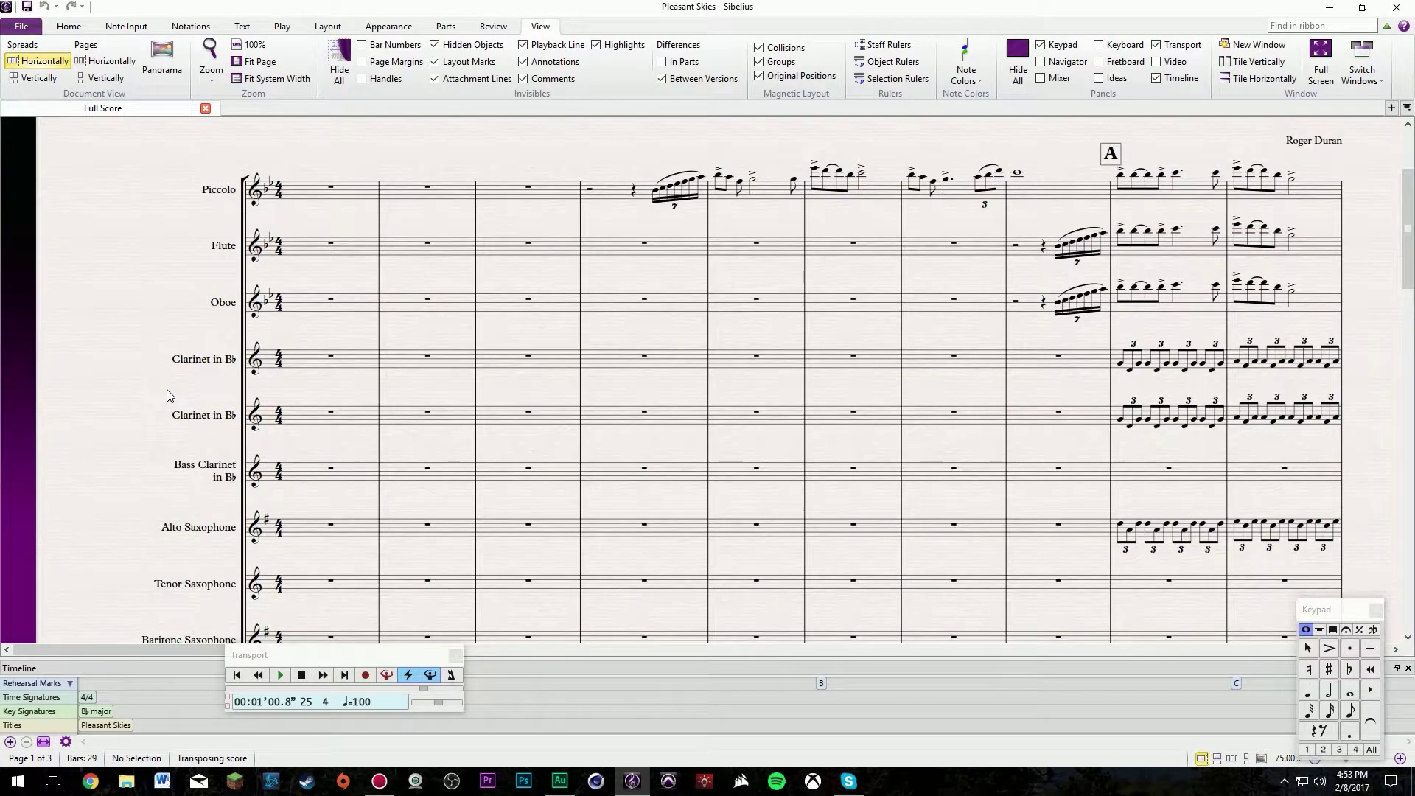
Examine the opening bars of the string section, checking individual notes in the viola part.
drag(520, 213, 362, 124)
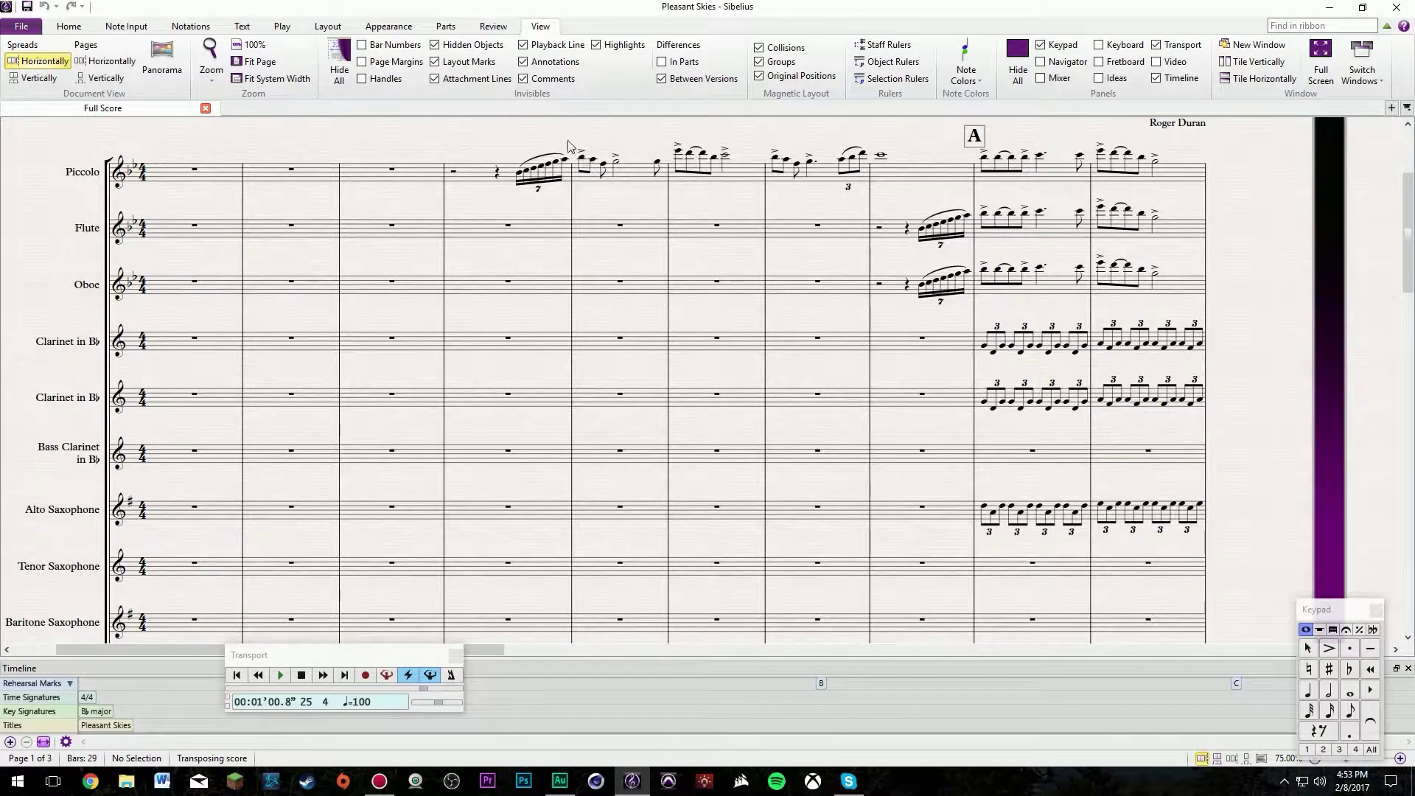
scroll(308, 331, down, 15)
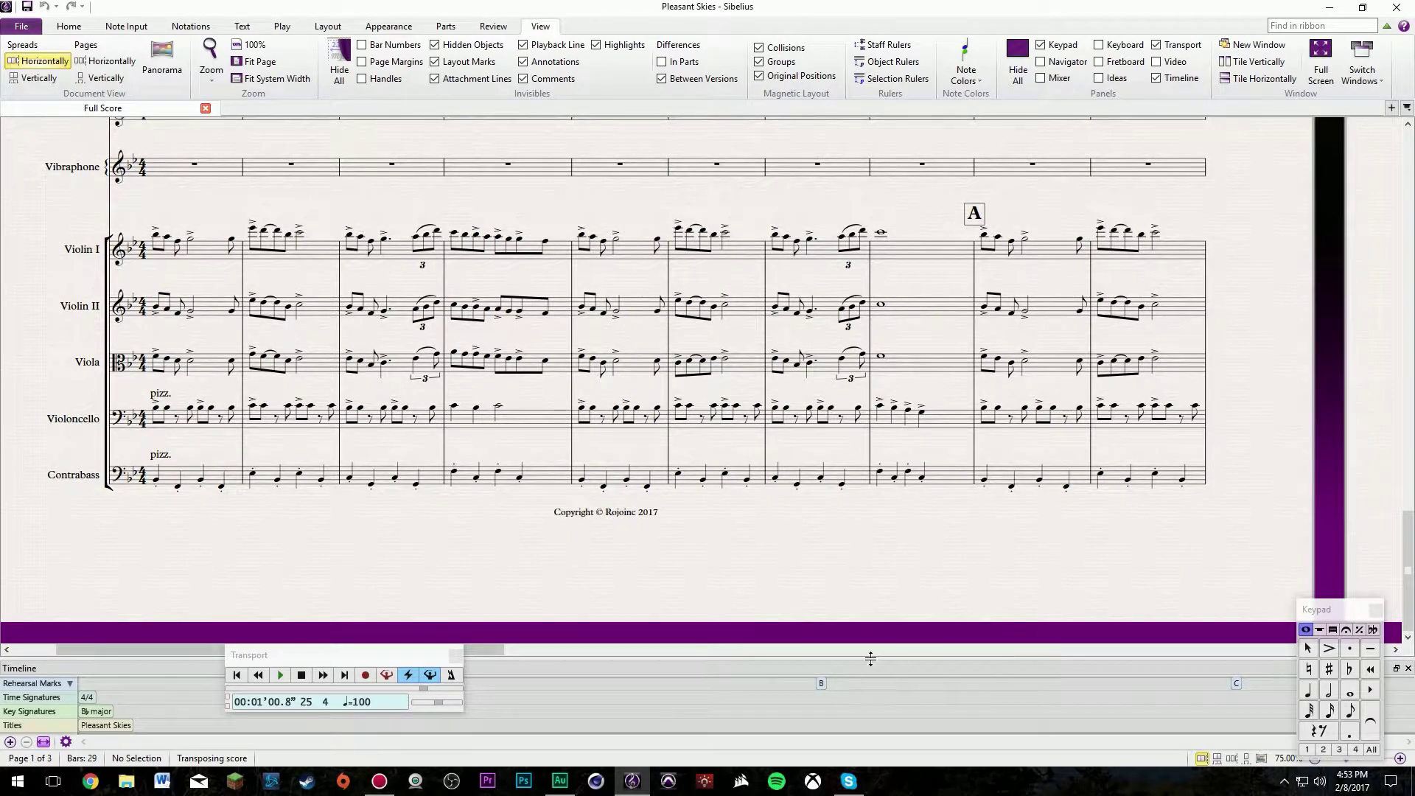
drag(509, 649, 473, 651)
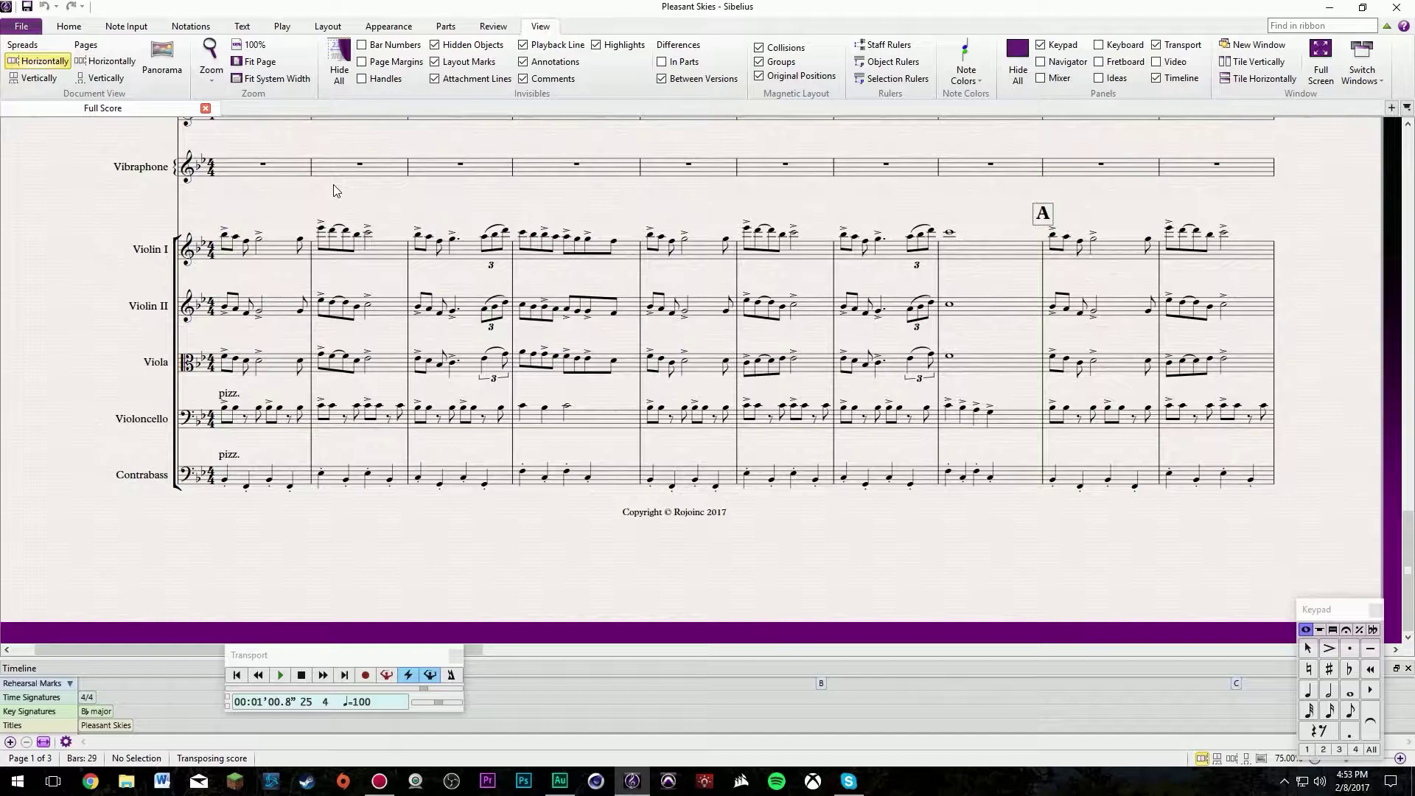
click(505, 357)
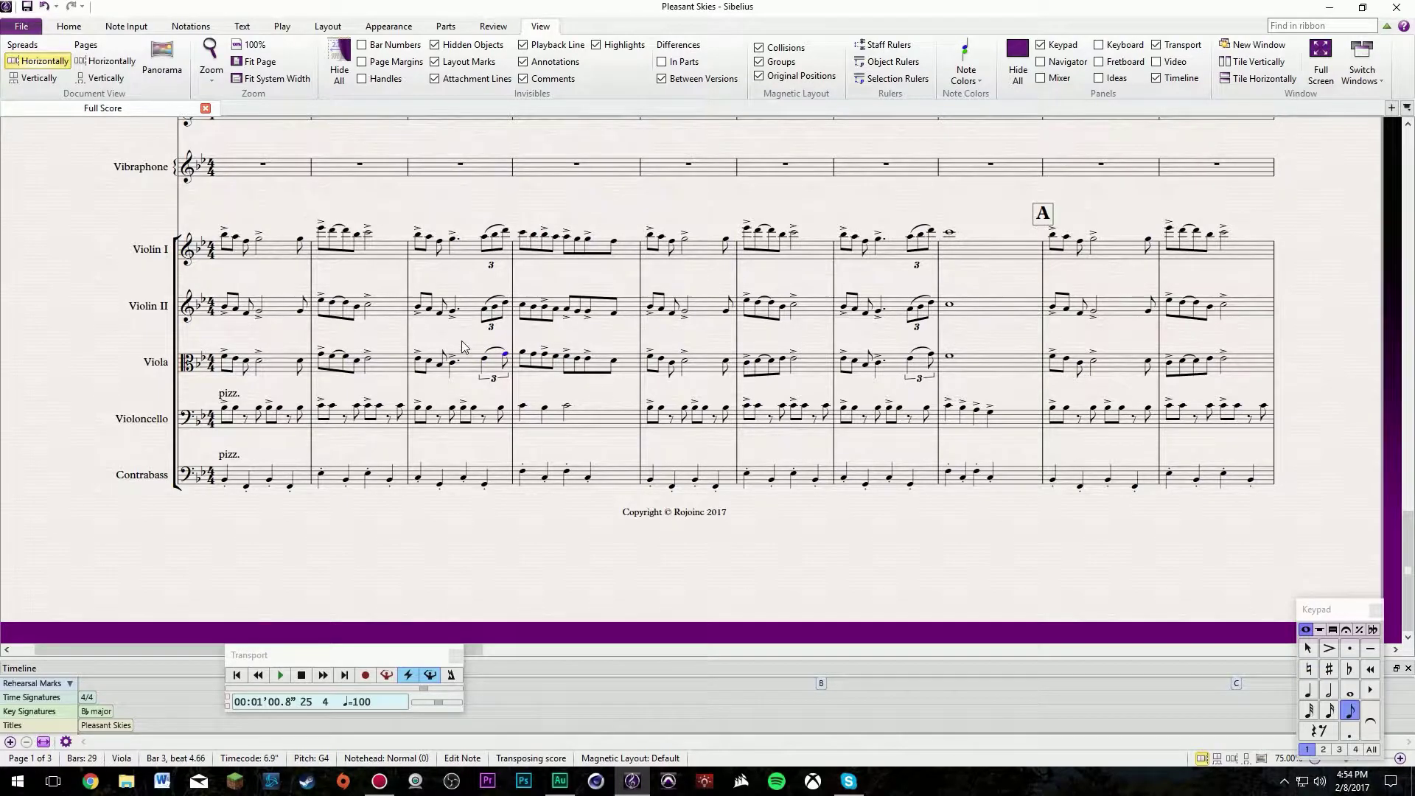
key(Escape)
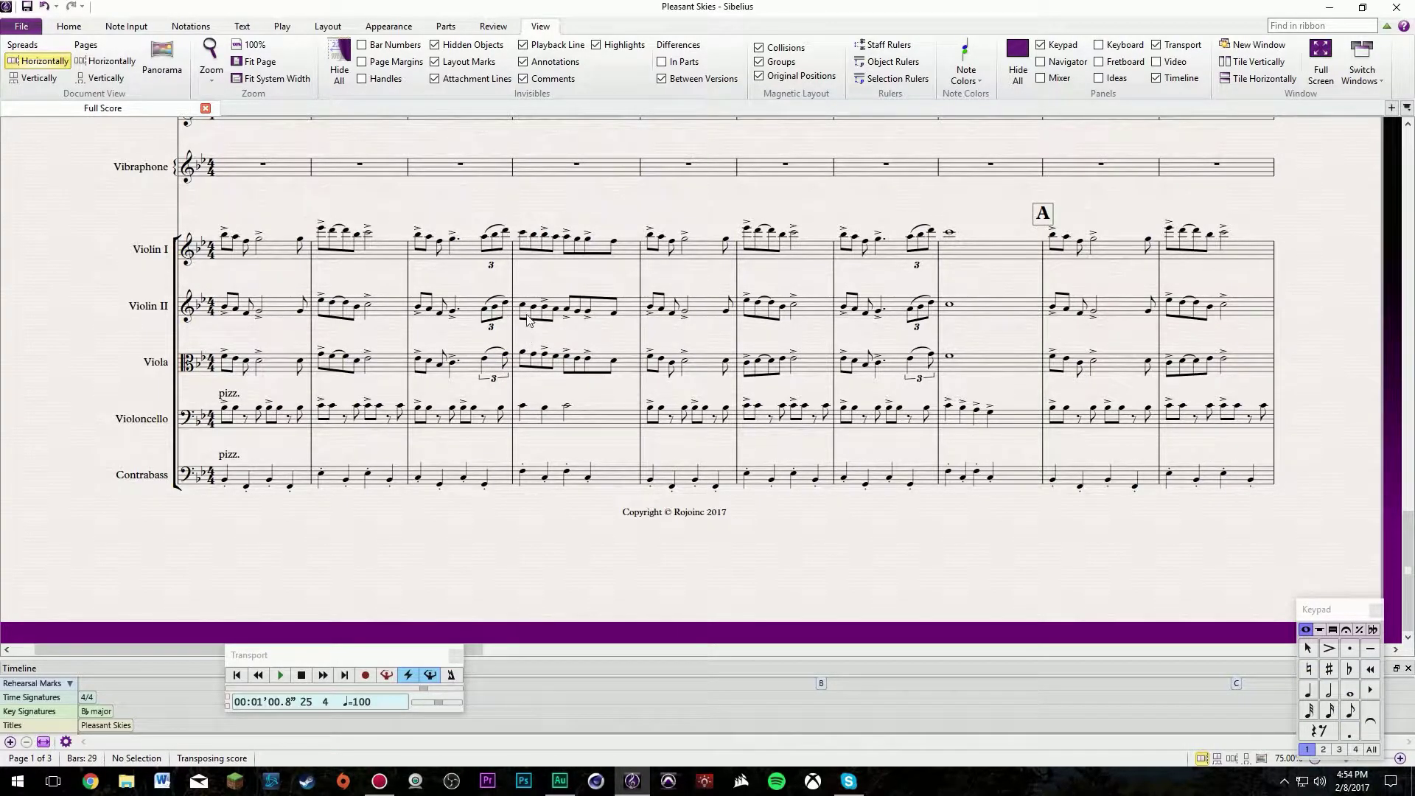
click(748, 367)
key(Escape)
Compare the woodwind, brass and percussion staves on page 1 with the string staves.
scroll(818, 302, up, 3)
scroll(1348, 275, up, 15)
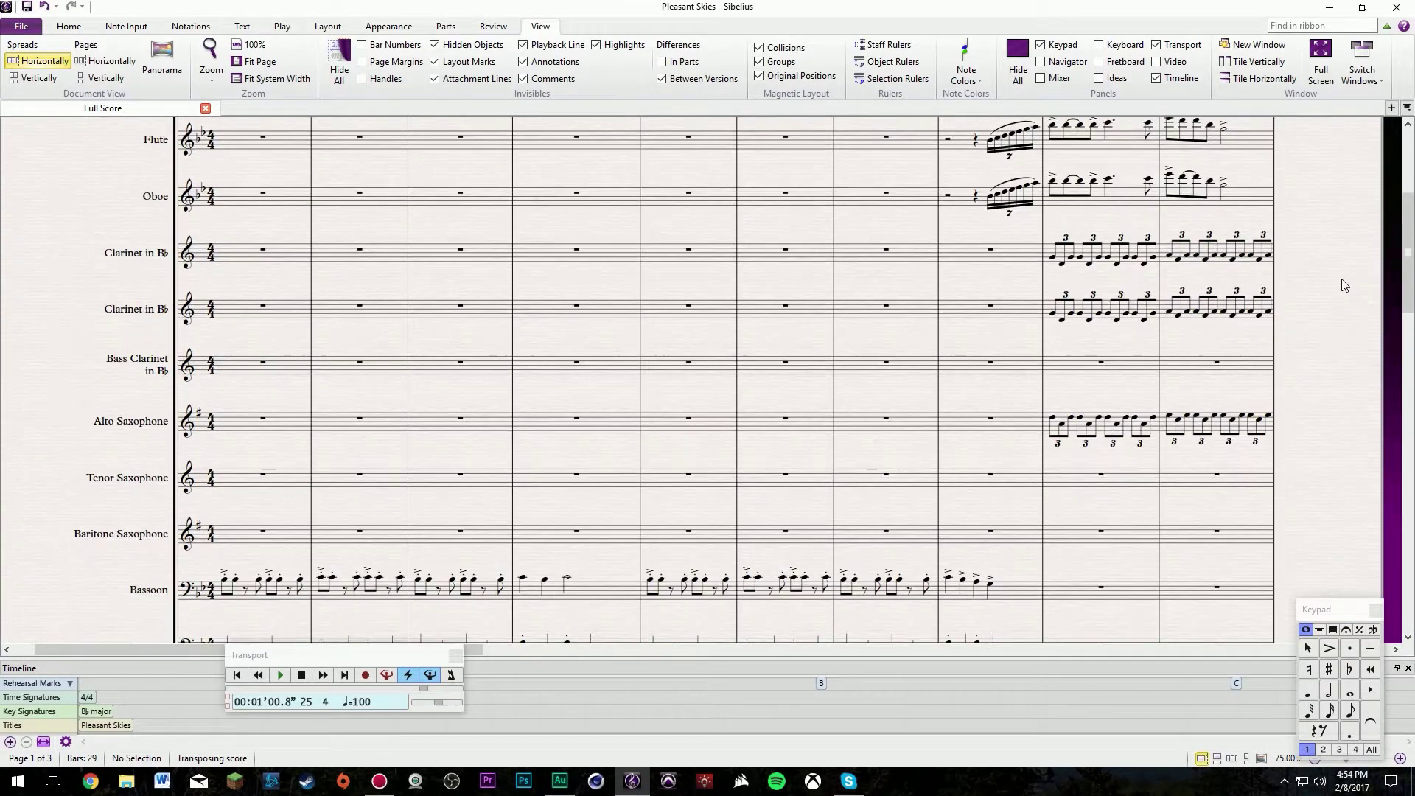
scroll(918, 233, down, 15)
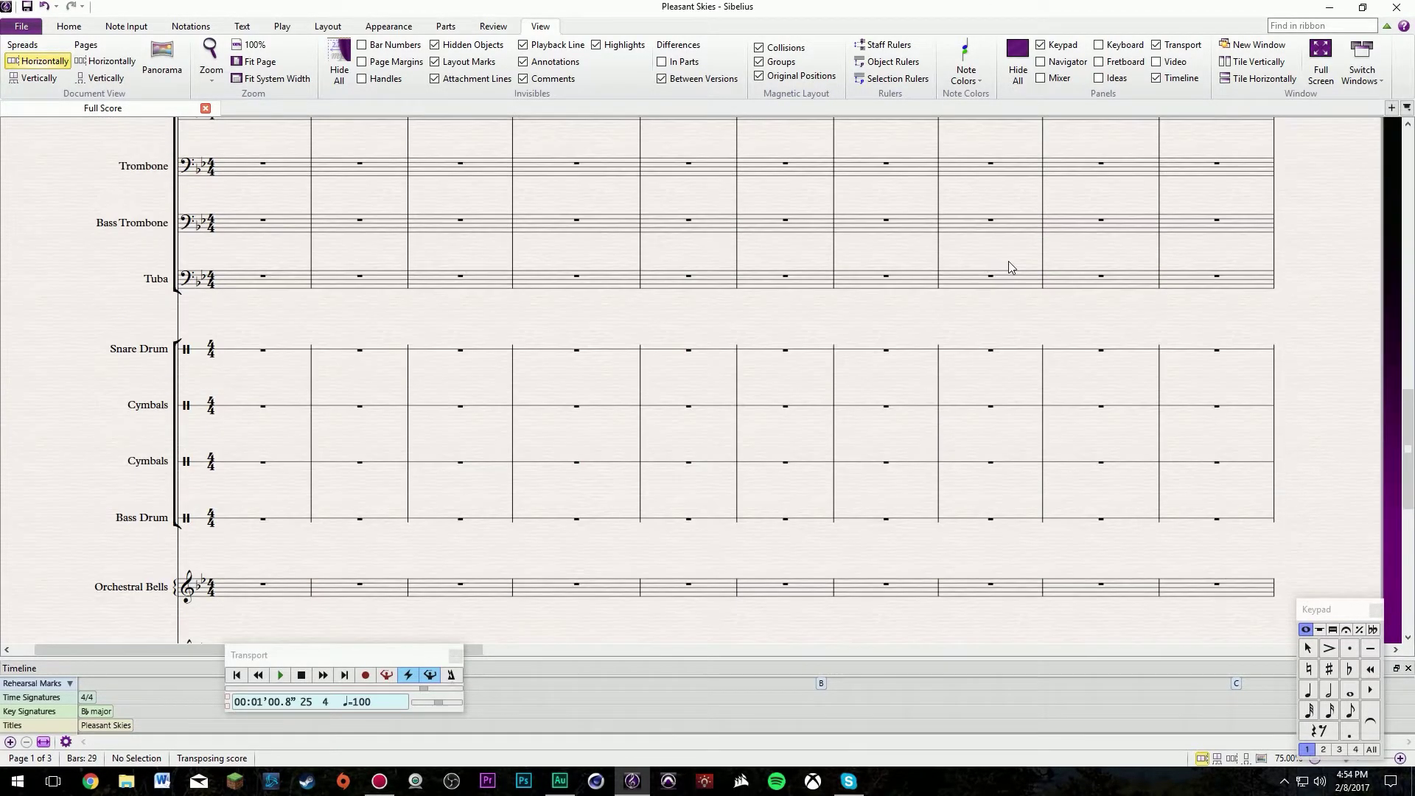
scroll(1015, 292, up, 15)
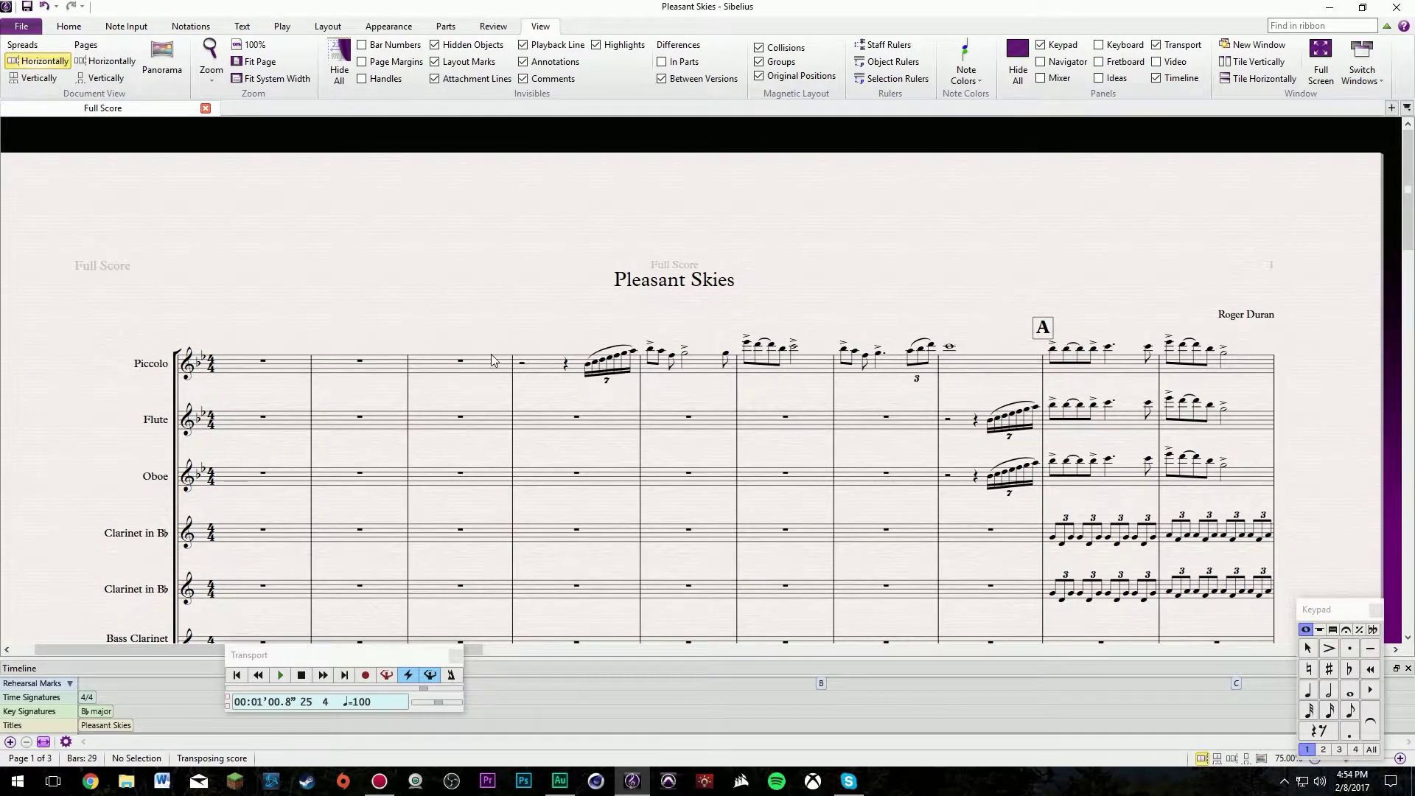
scroll(538, 335, down, 10)
scroll(539, 335, down, 7)
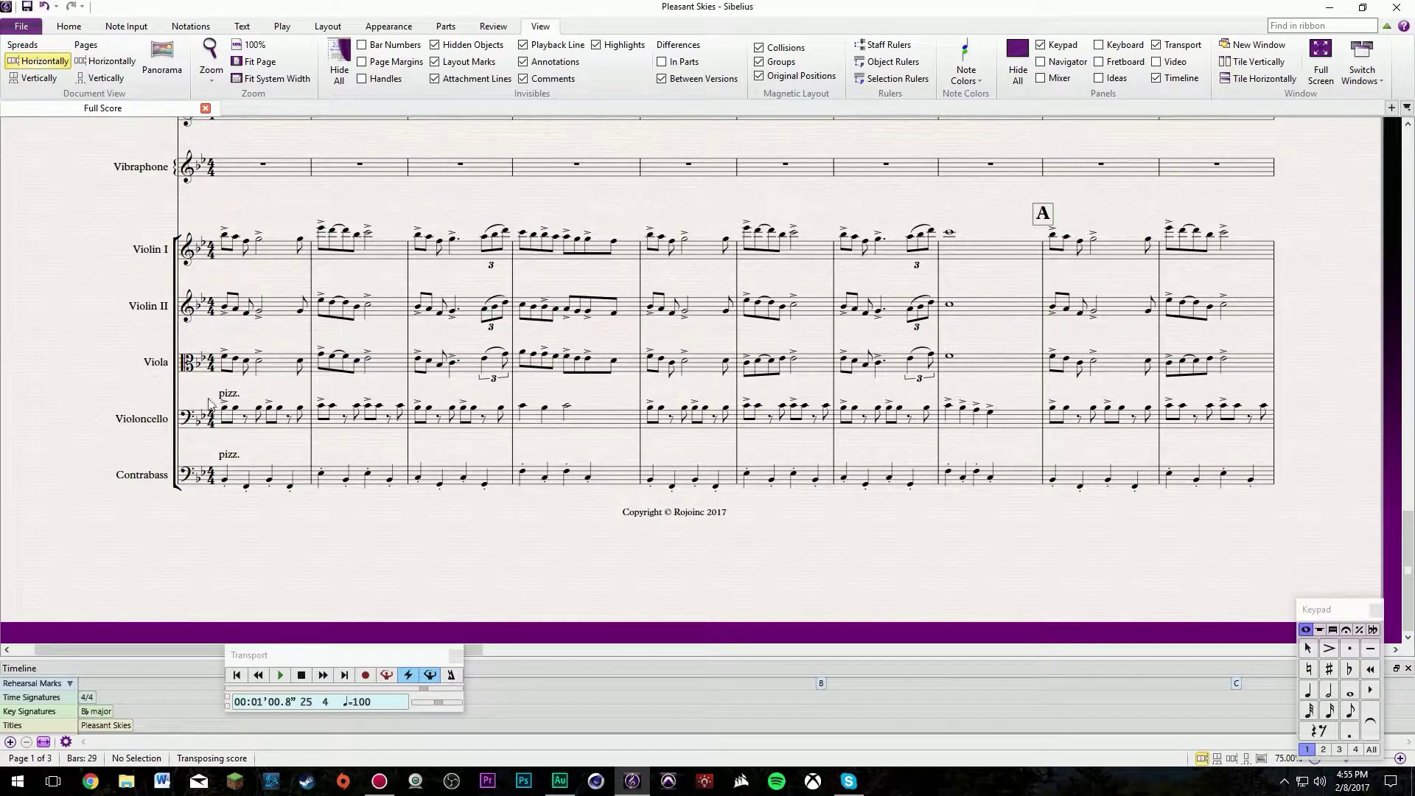
click(251, 422)
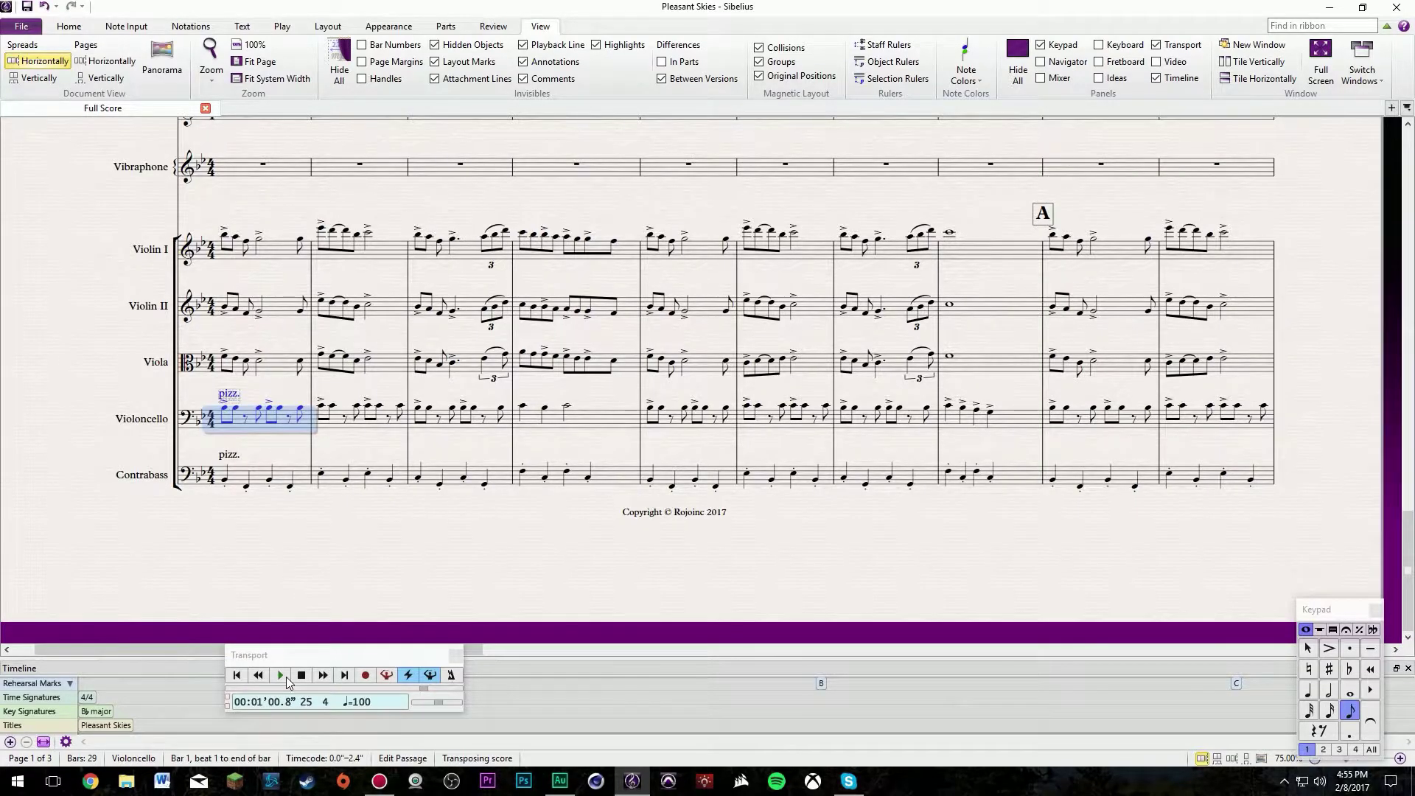
click(281, 675)
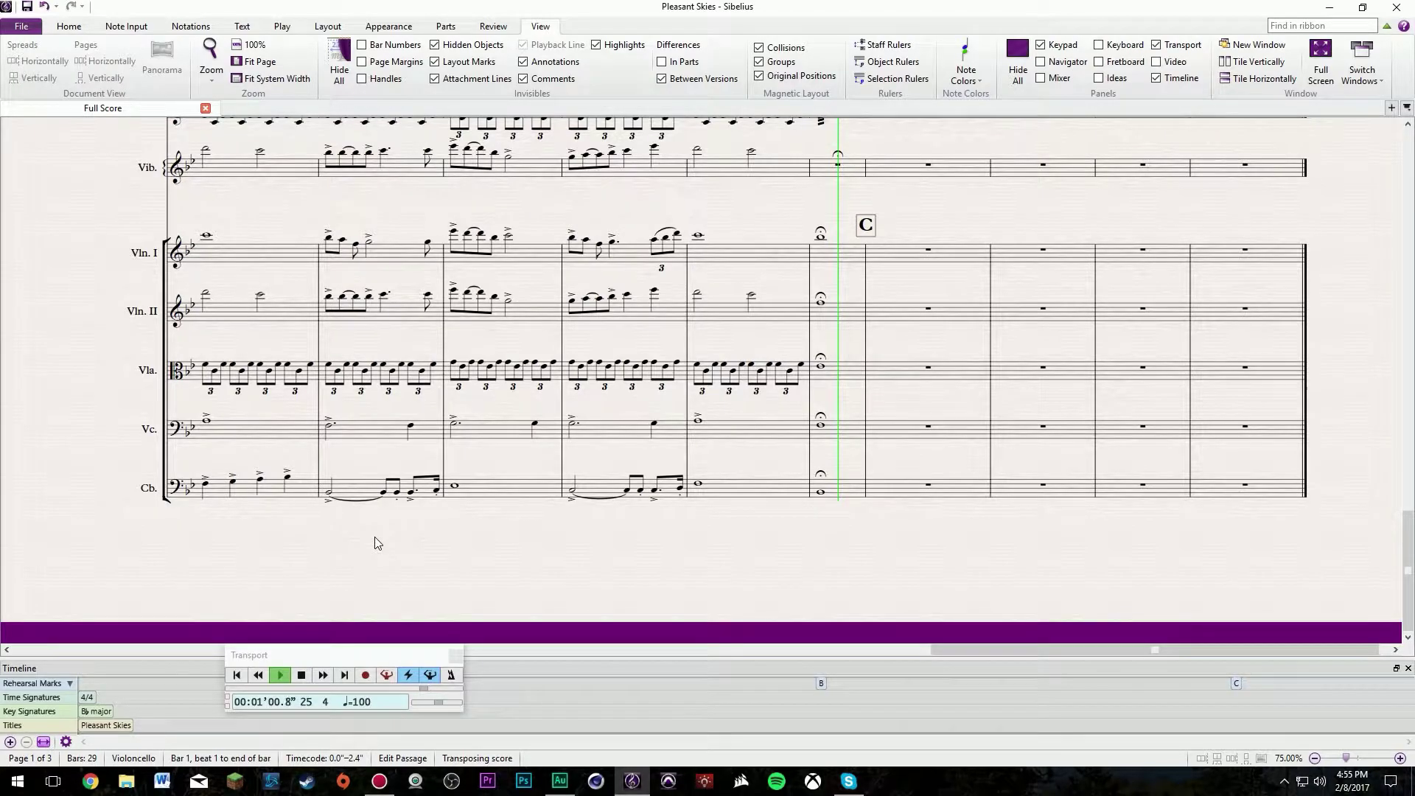
key(space)
drag(168, 577, 1394, 518)
key(ctrl+Home)
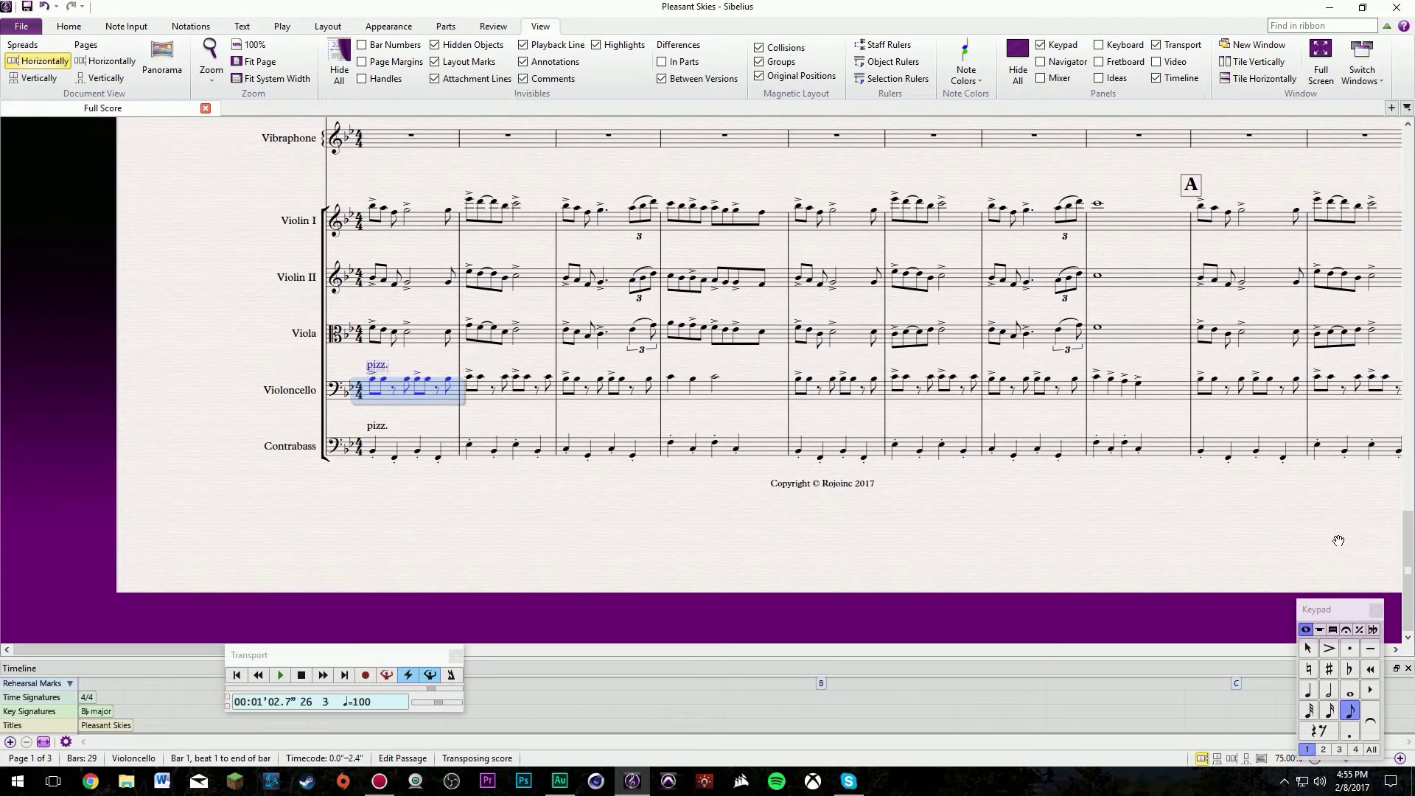
Rewind to the start and play the opening bars with the string staves in view, stopping in bar 5.
click(239, 675)
click(280, 675)
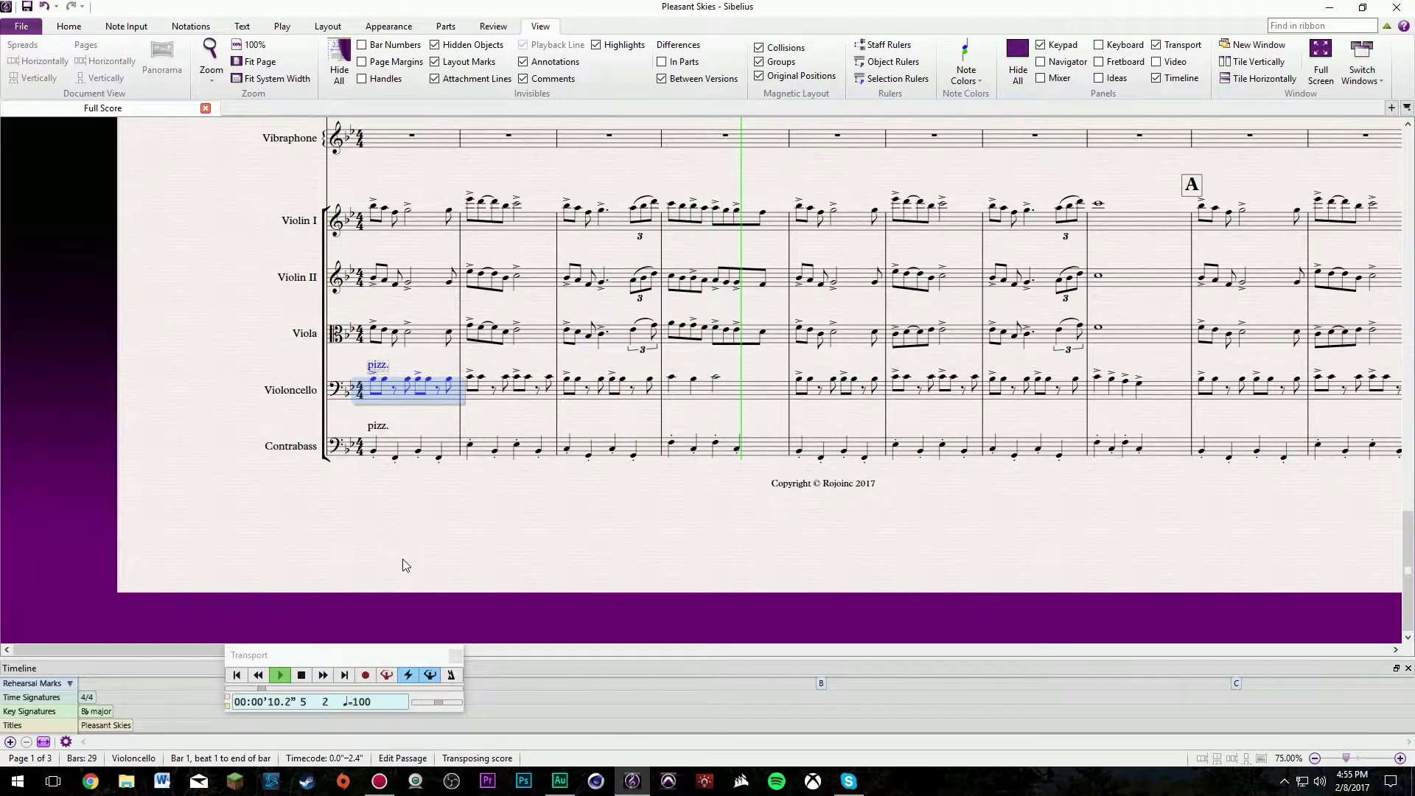
click(301, 675)
click(768, 358)
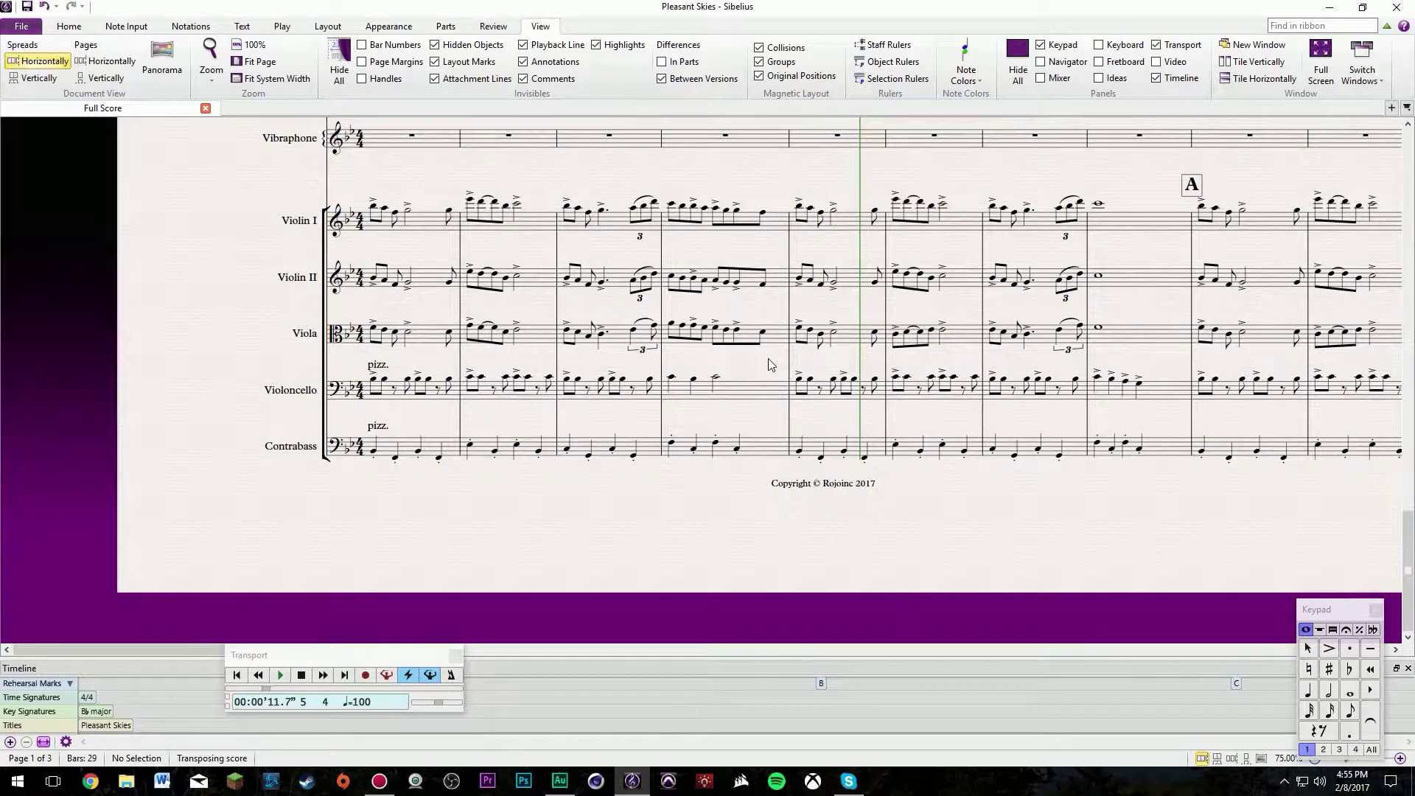
Examine the pizzicato violoncello and contrabass lines beneath the violin and viola melody in the opening bars.
drag(740, 370, 669, 416)
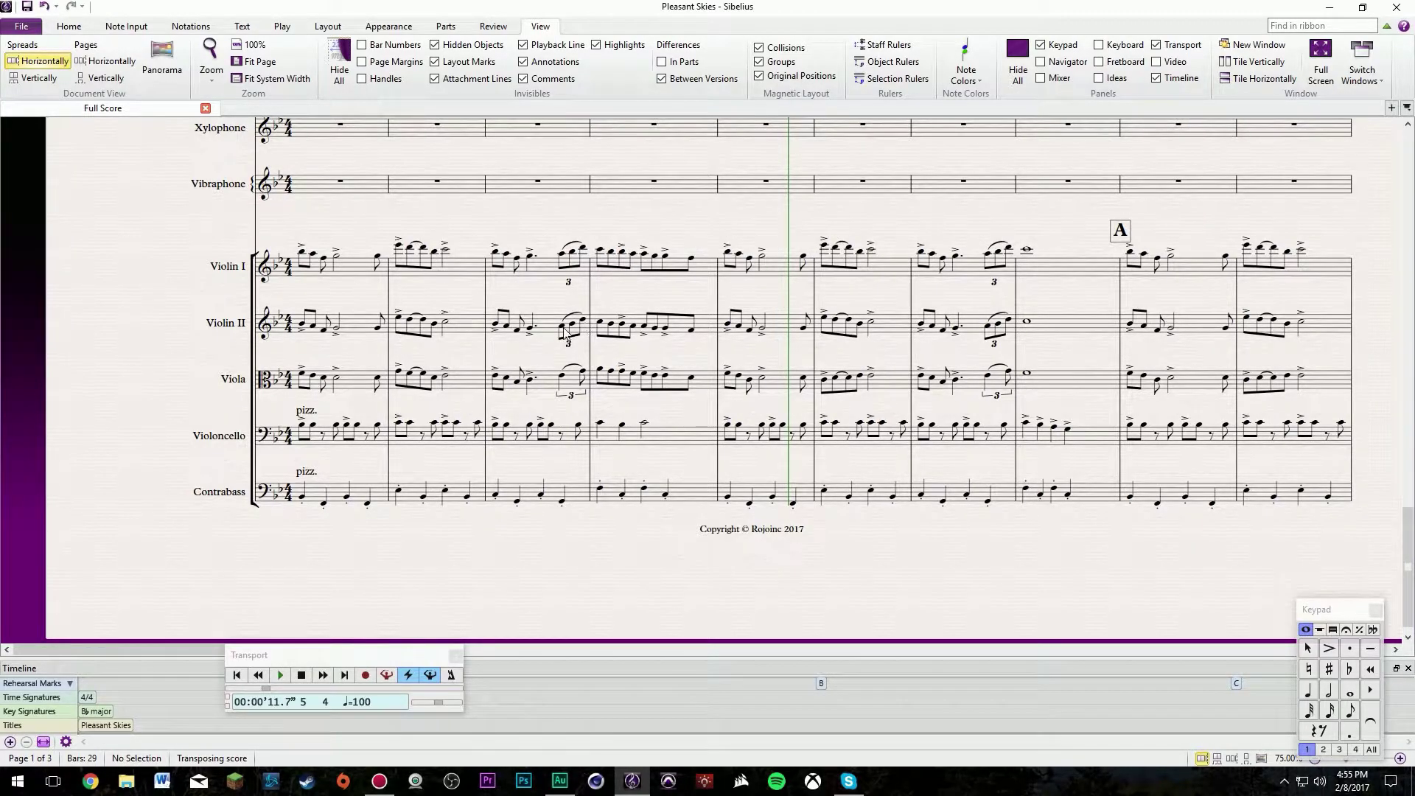
click(599, 425)
key(Escape)
drag(923, 567, 980, 540)
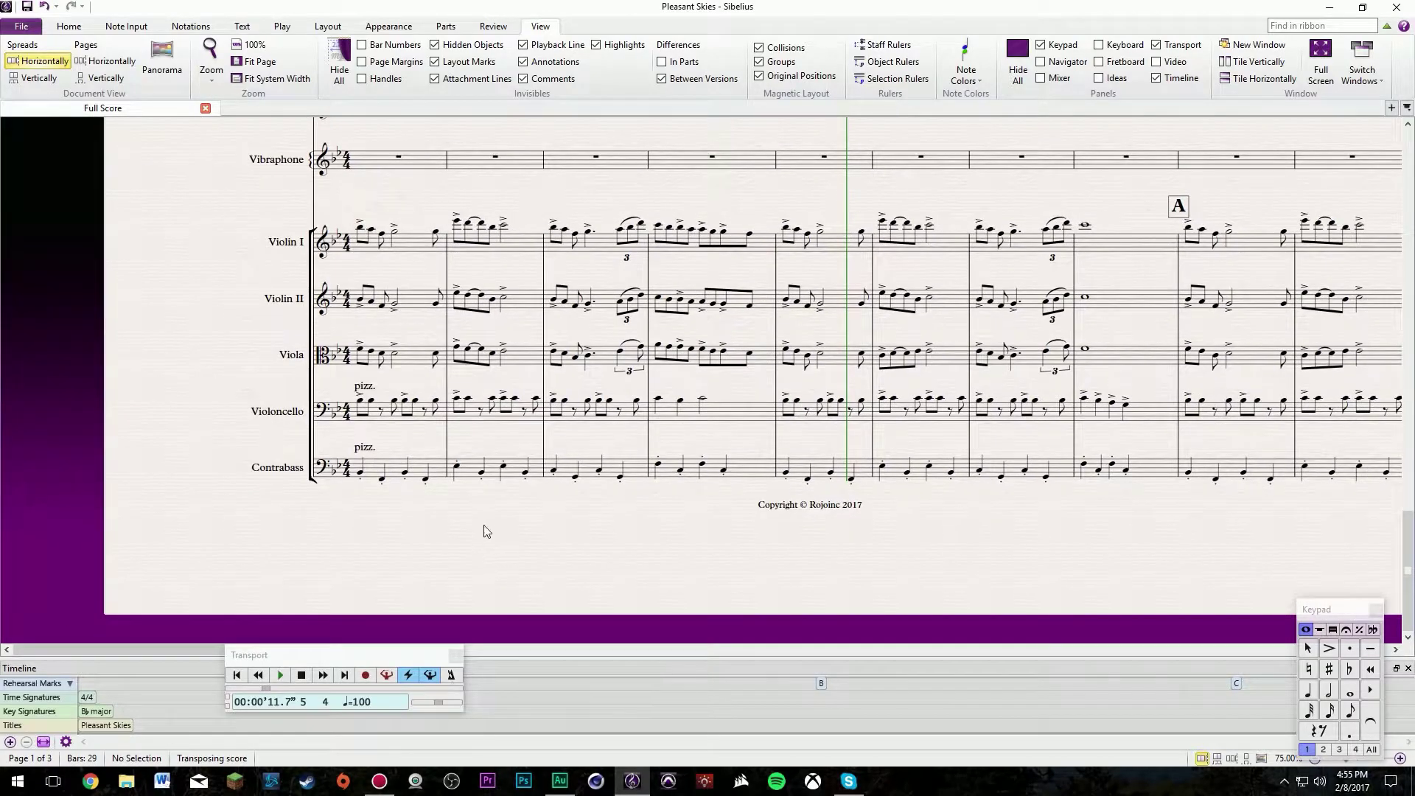
click(414, 470)
key(Escape)
scroll(410, 442, up, 1)
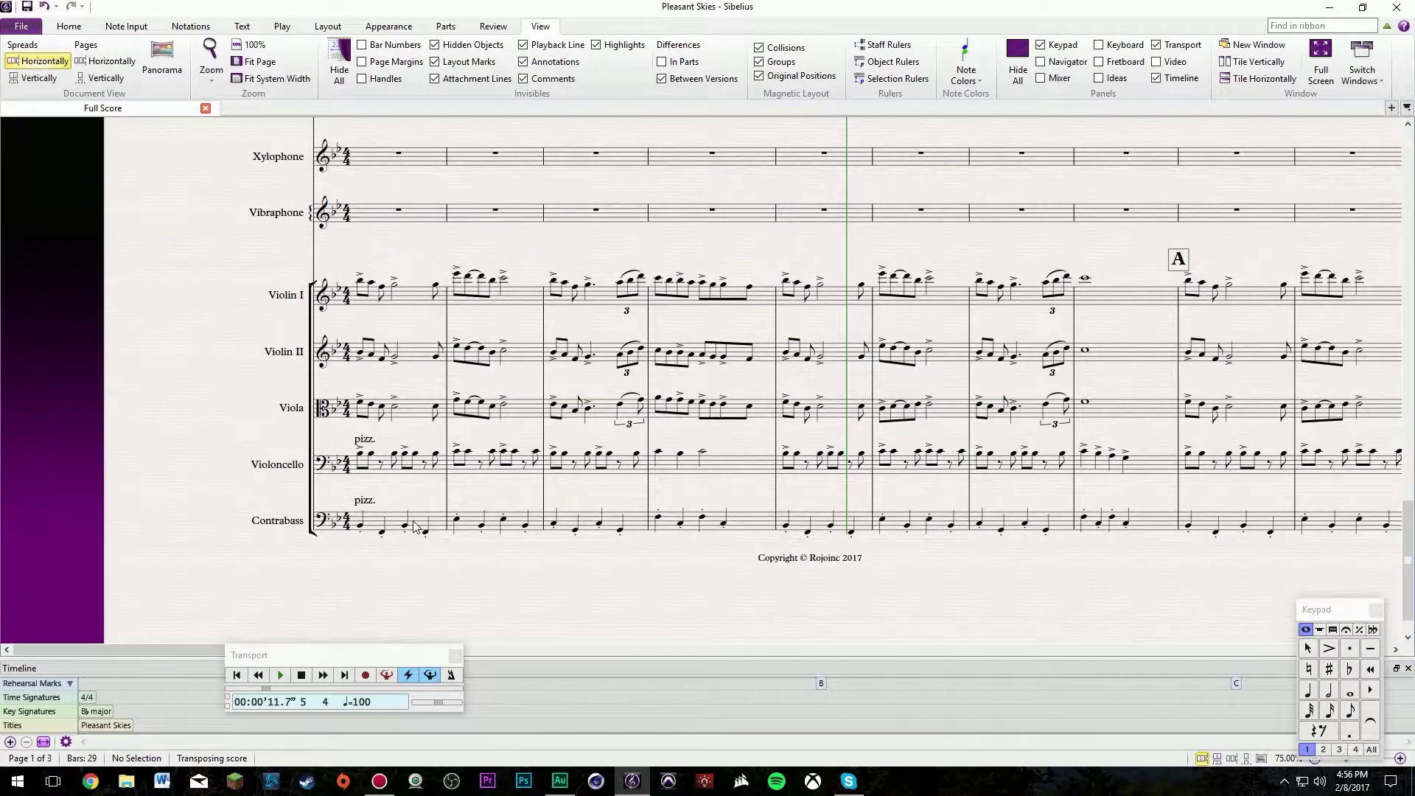
click(366, 513)
key(Escape)
drag(696, 588, 468, 580)
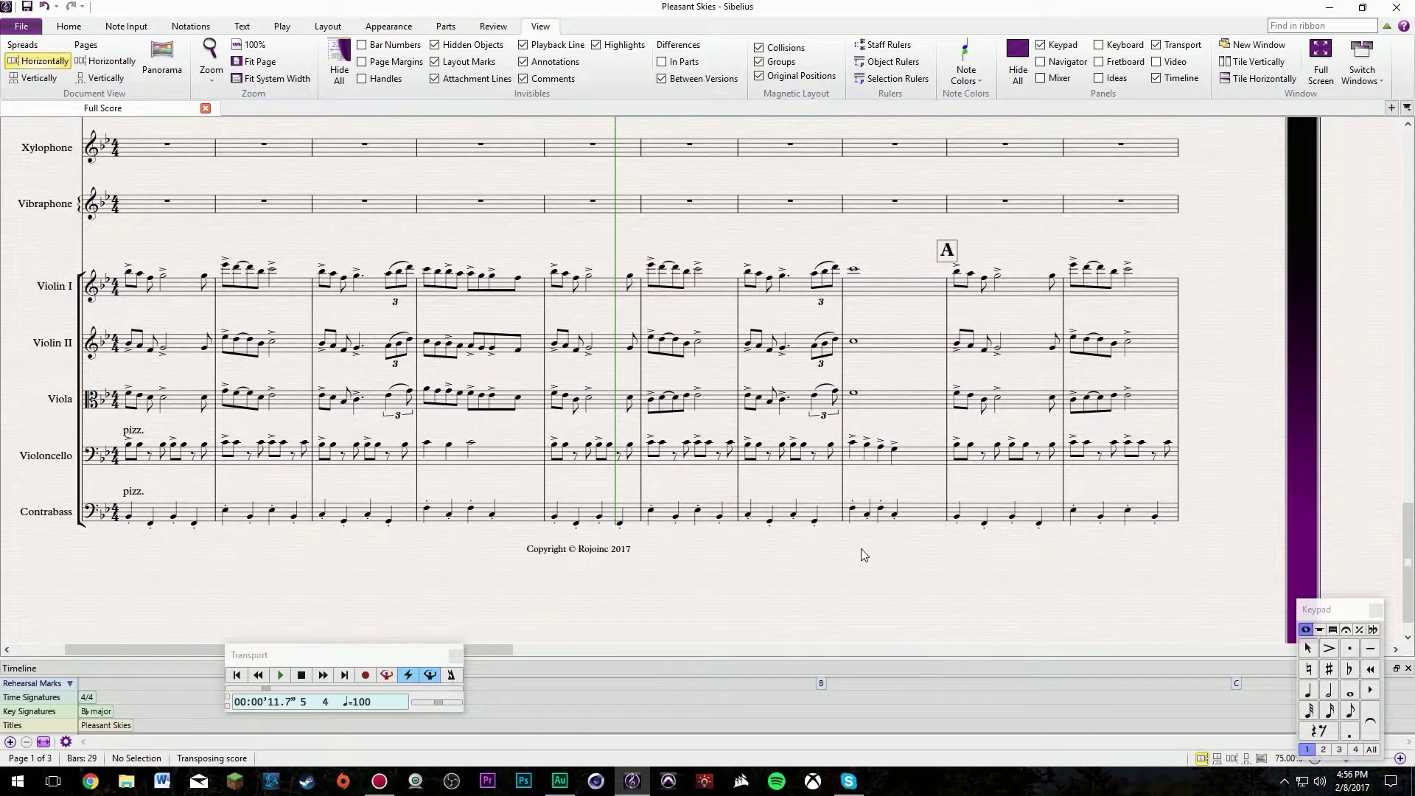
Examine the woodwind parts from the piccolo entrance through rehearsal mark A to the start of page 2.
scroll(855, 560, up, 15)
scroll(861, 555, up, 10)
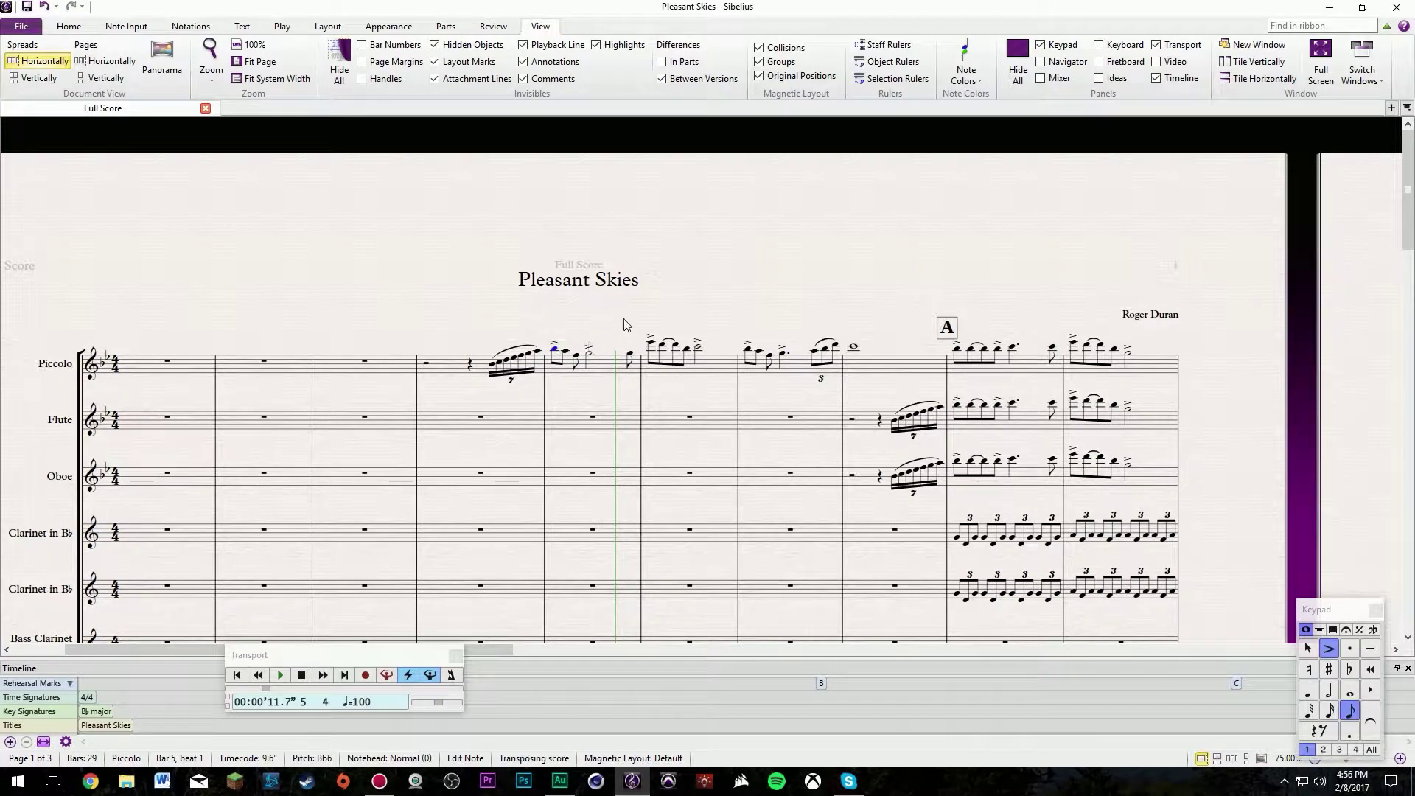
drag(1049, 279, 466, 220)
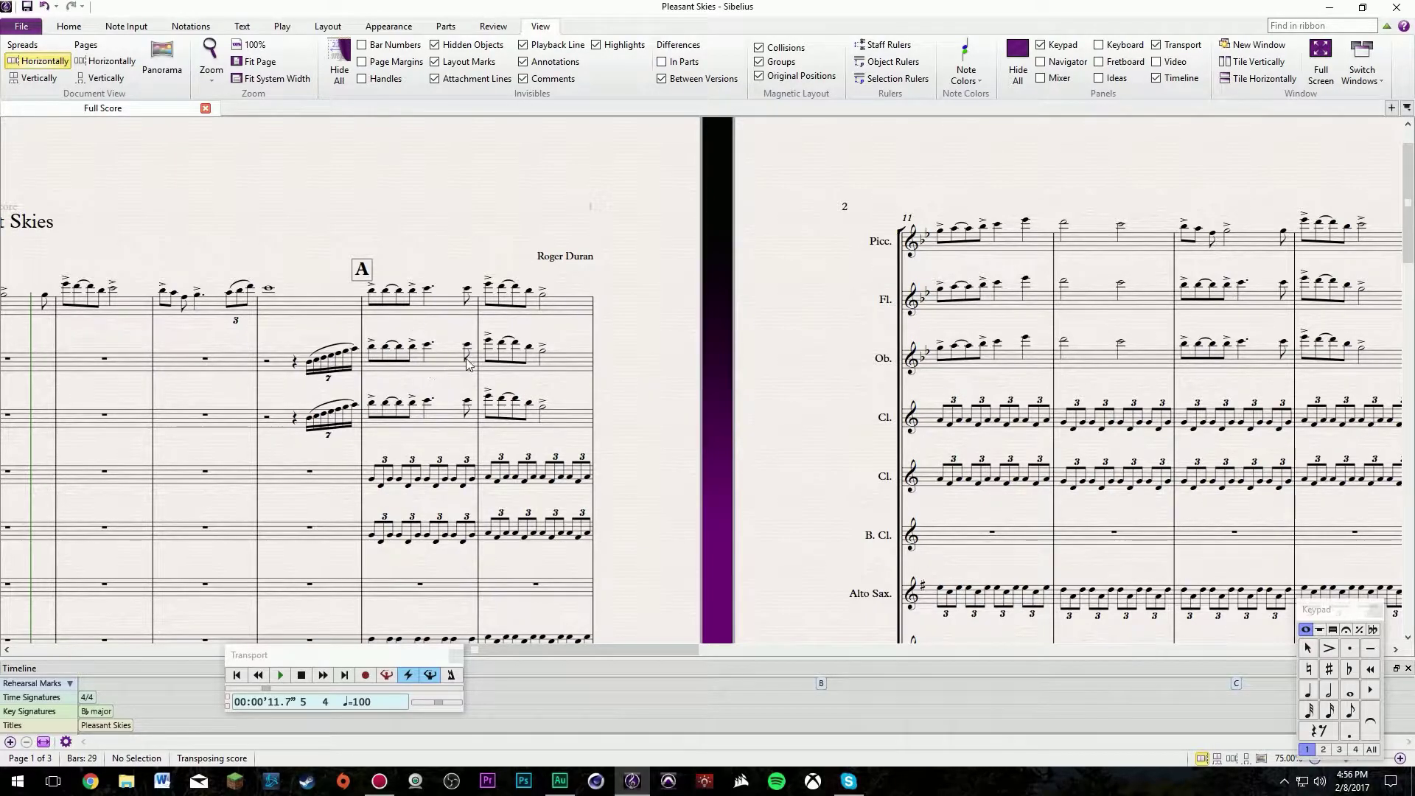
drag(324, 222, 481, 183)
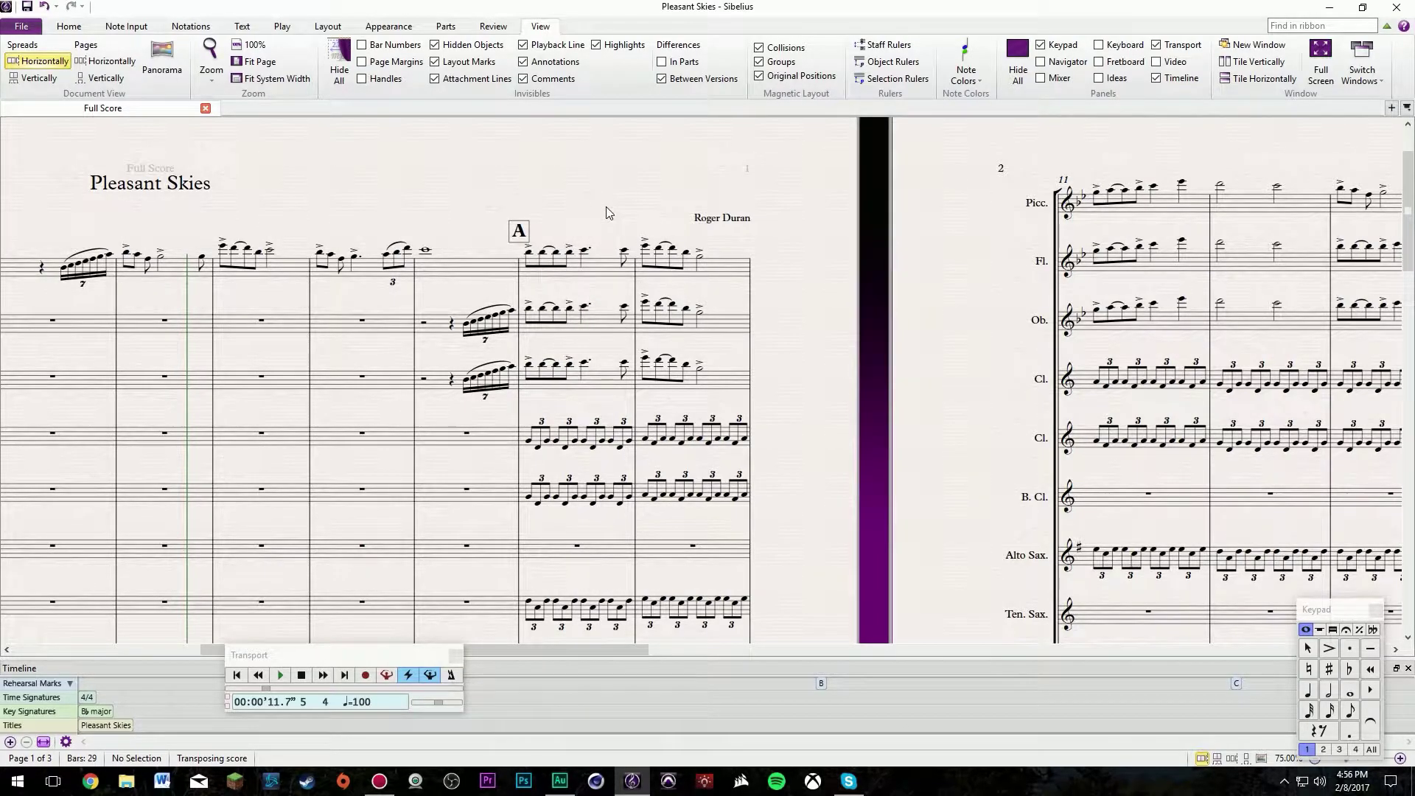
scroll(864, 334, down, 10)
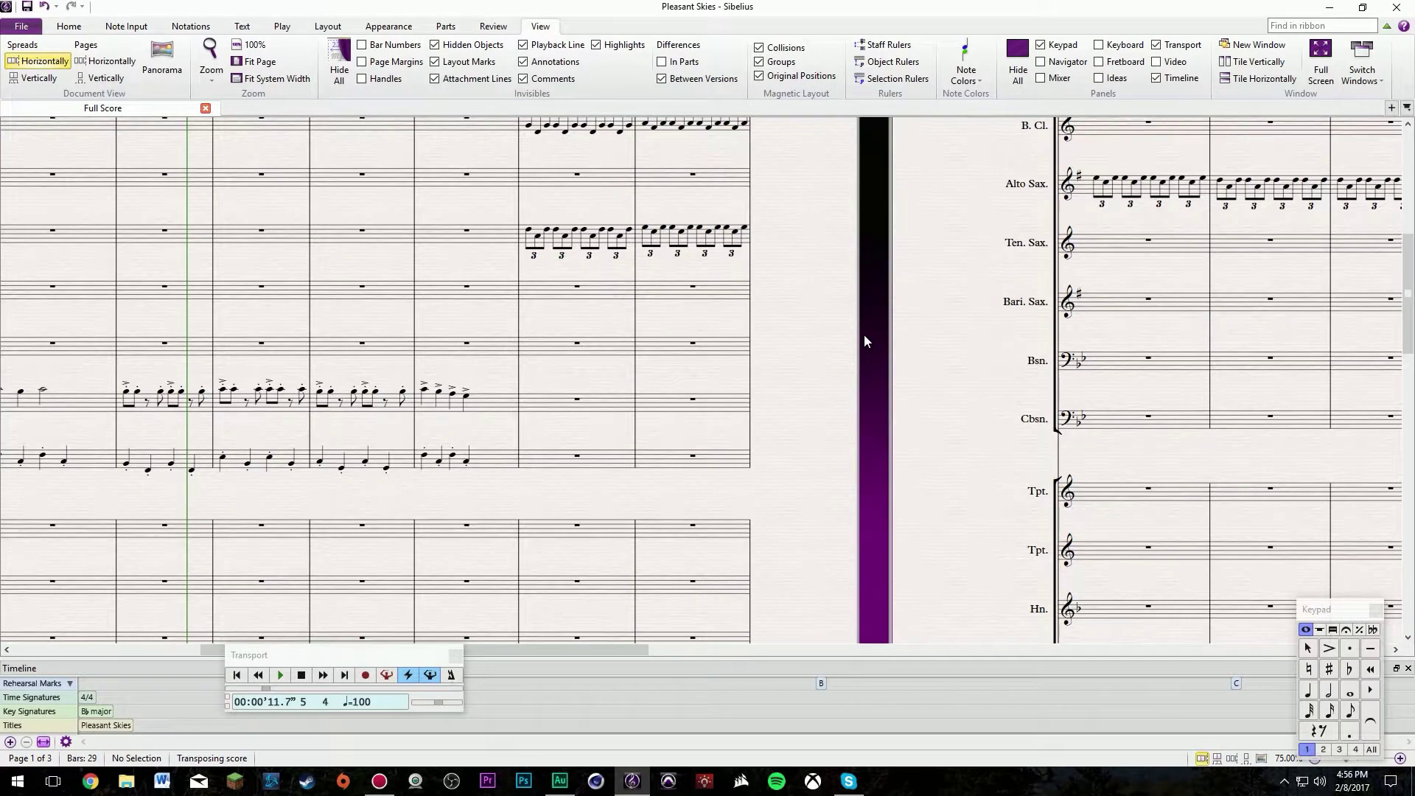
scroll(864, 335, up, 10)
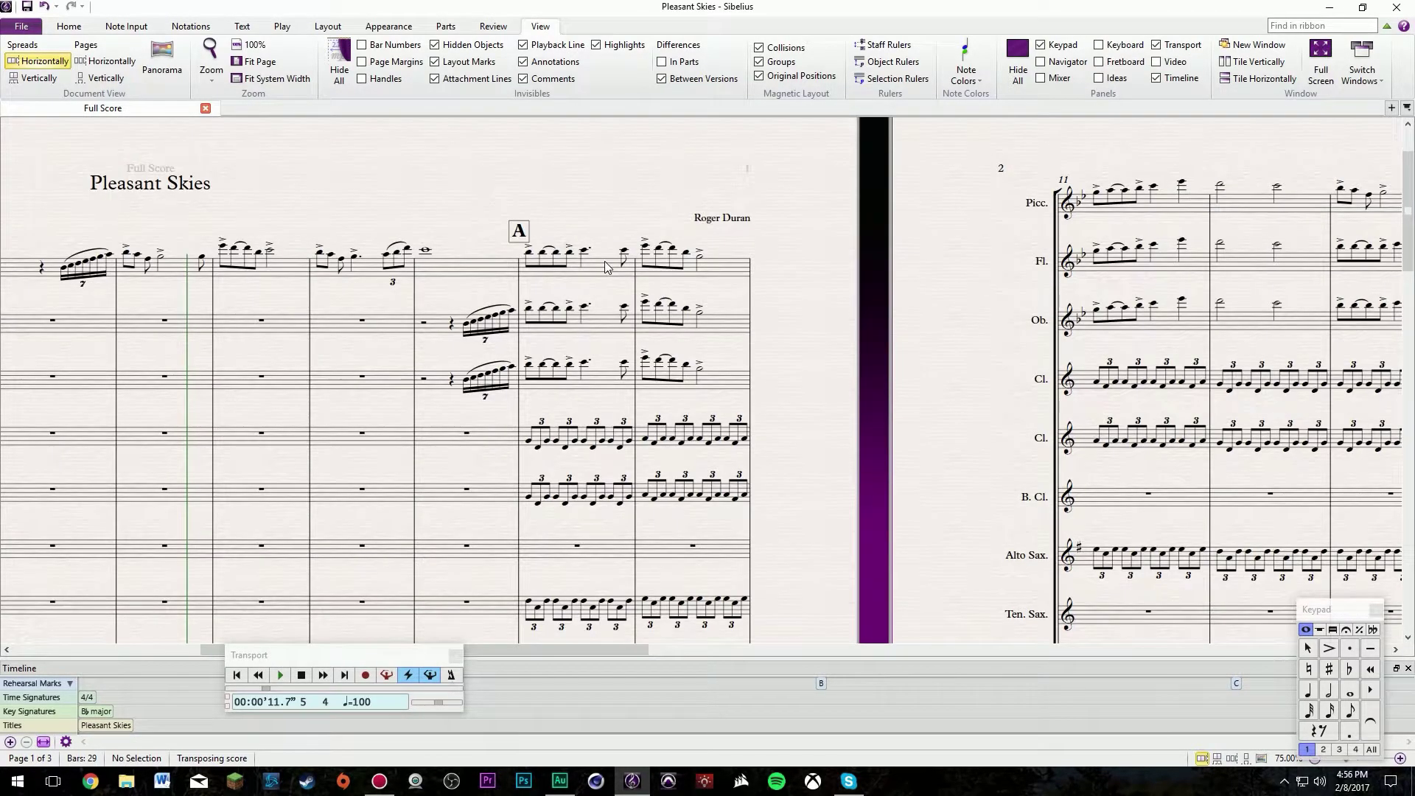
Select bar 9 in the piccolo and first violin staves and play from there, stopping in bar 13.
click(607, 266)
scroll(684, 376, down, 12)
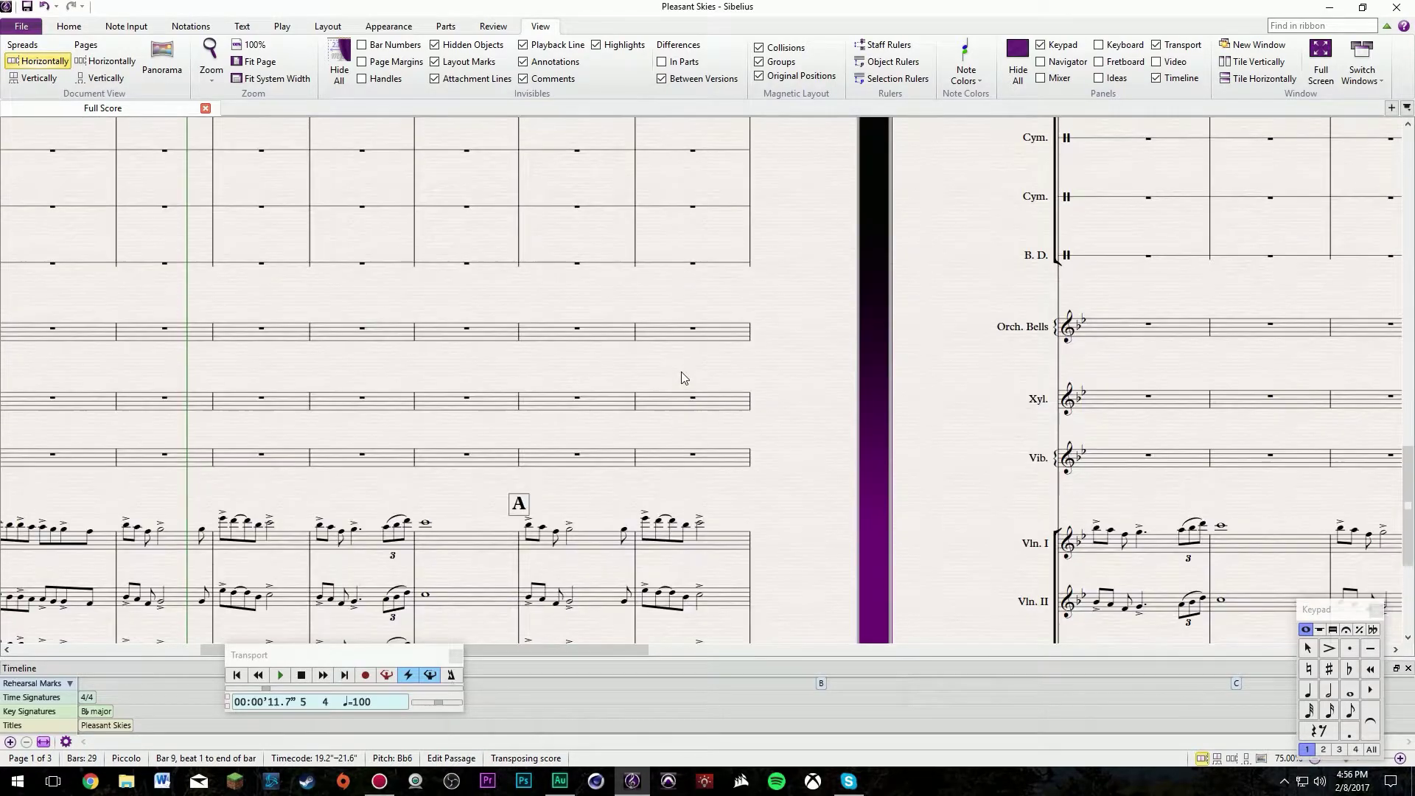
ctrl+click(590, 256)
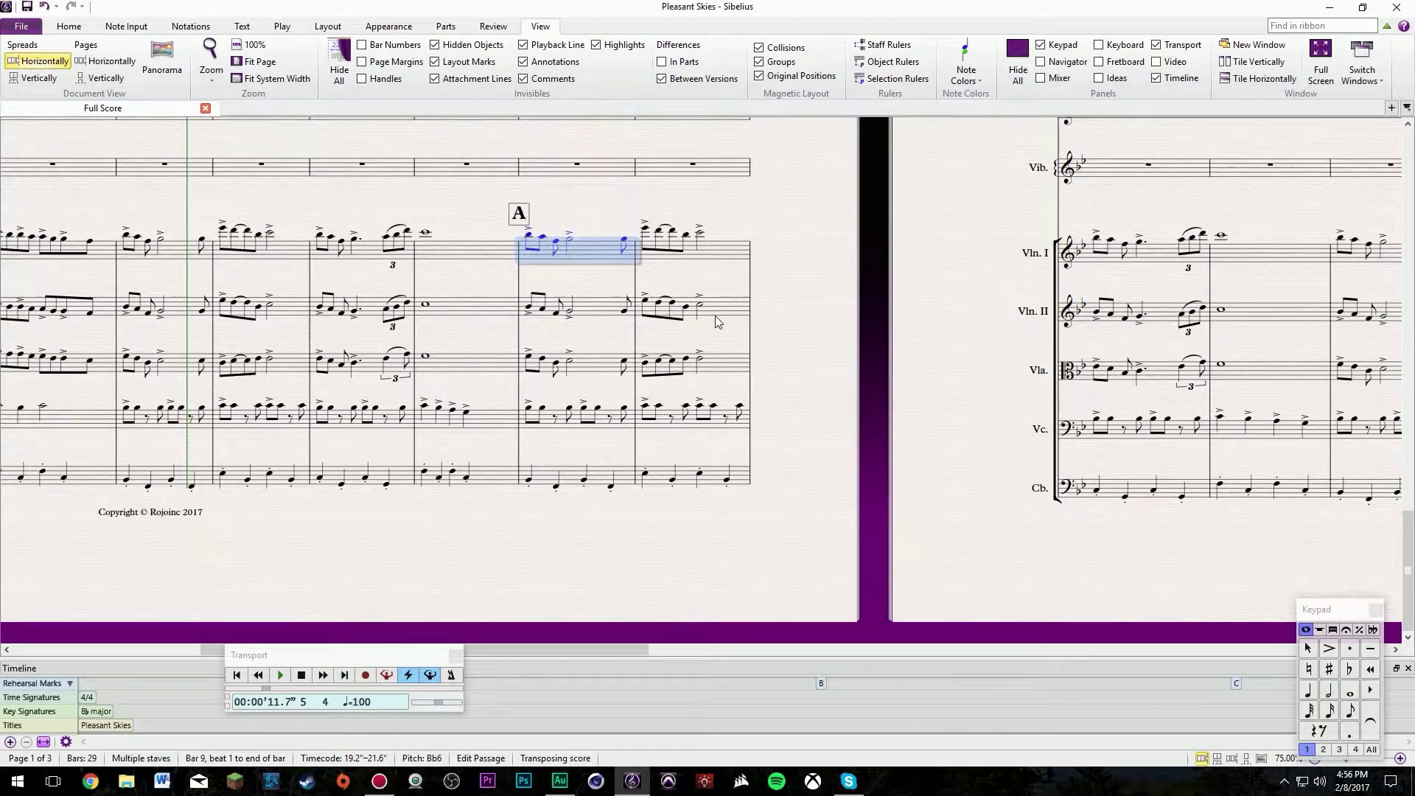
key(space)
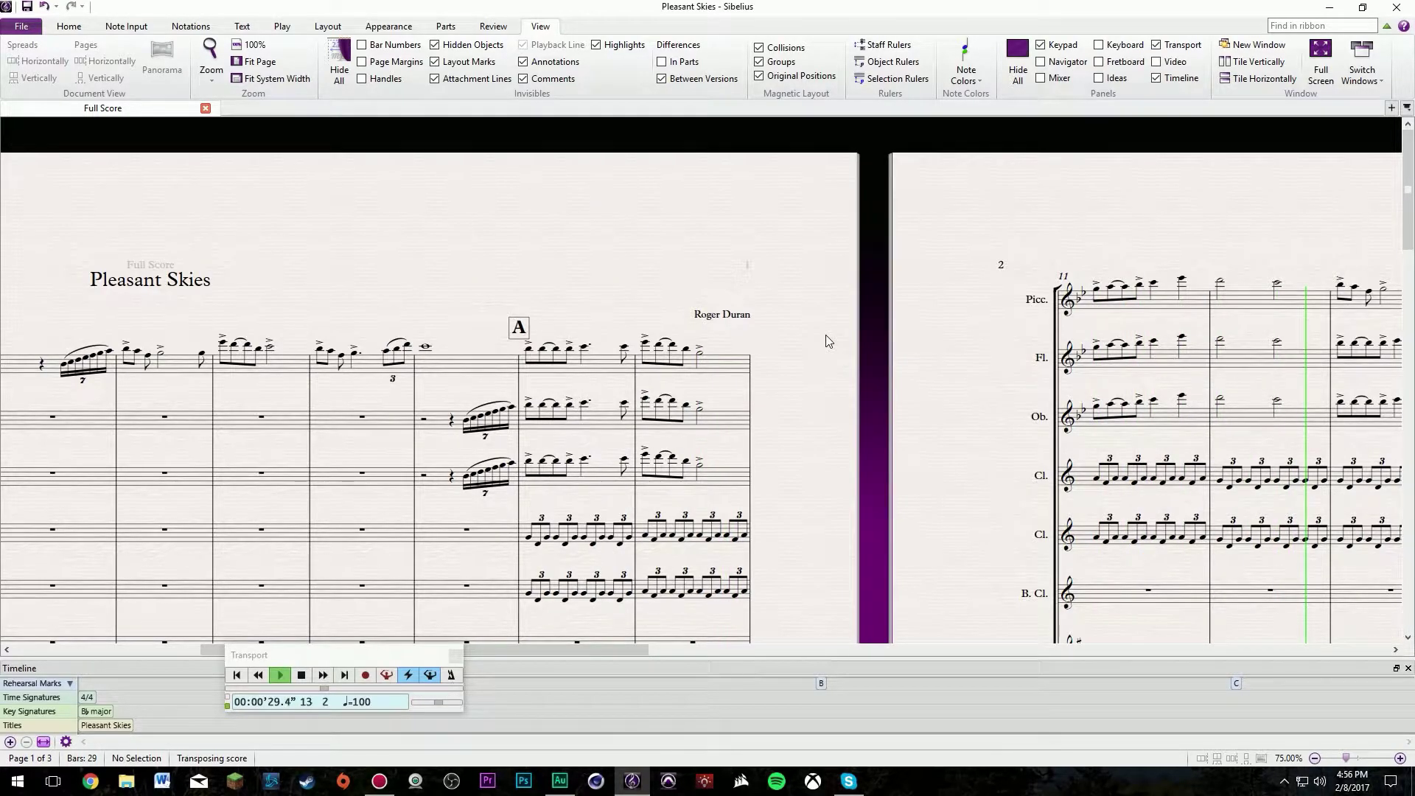
key(space)
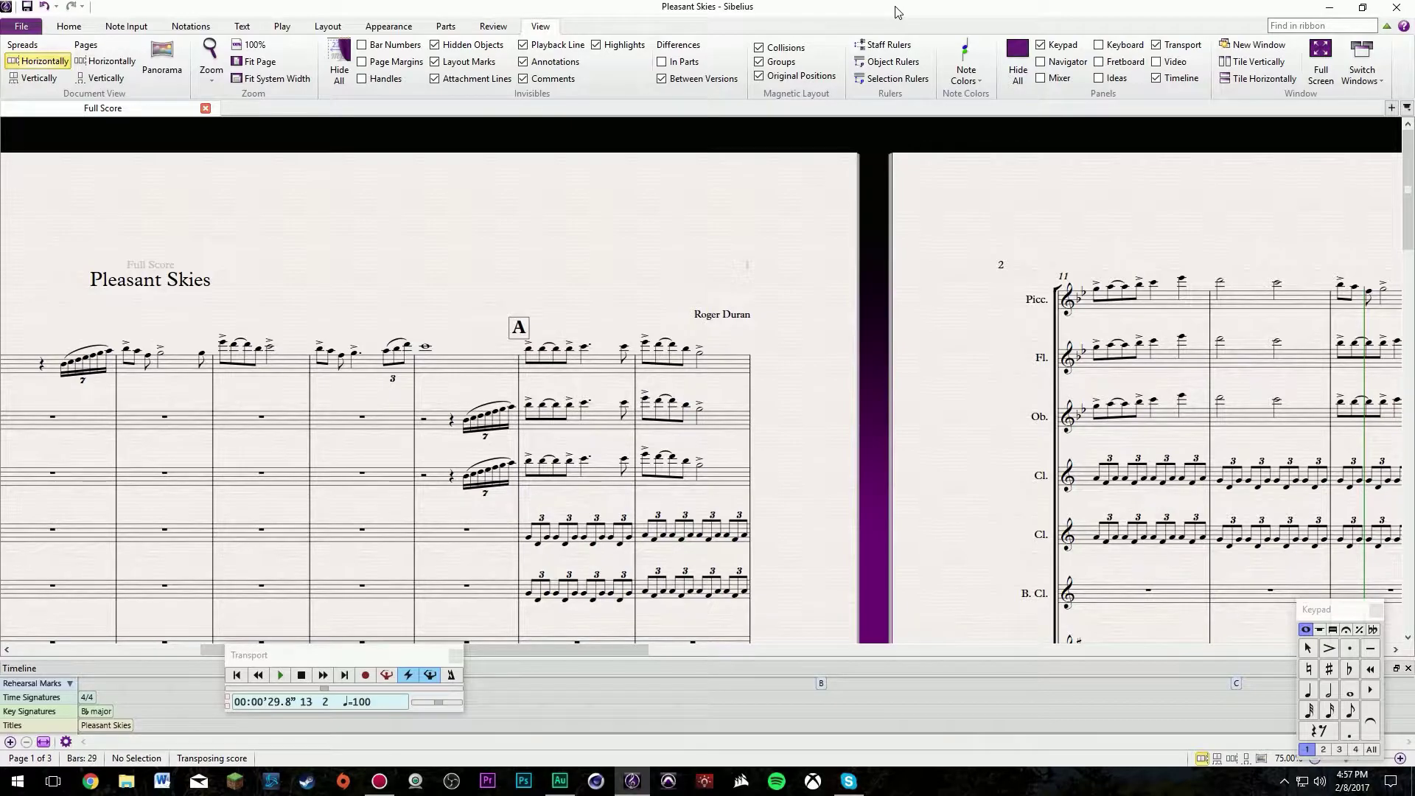
Compare the woodwind parts at rehearsal mark A with the string staves in the same bars.
scroll(820, 278, down, 5)
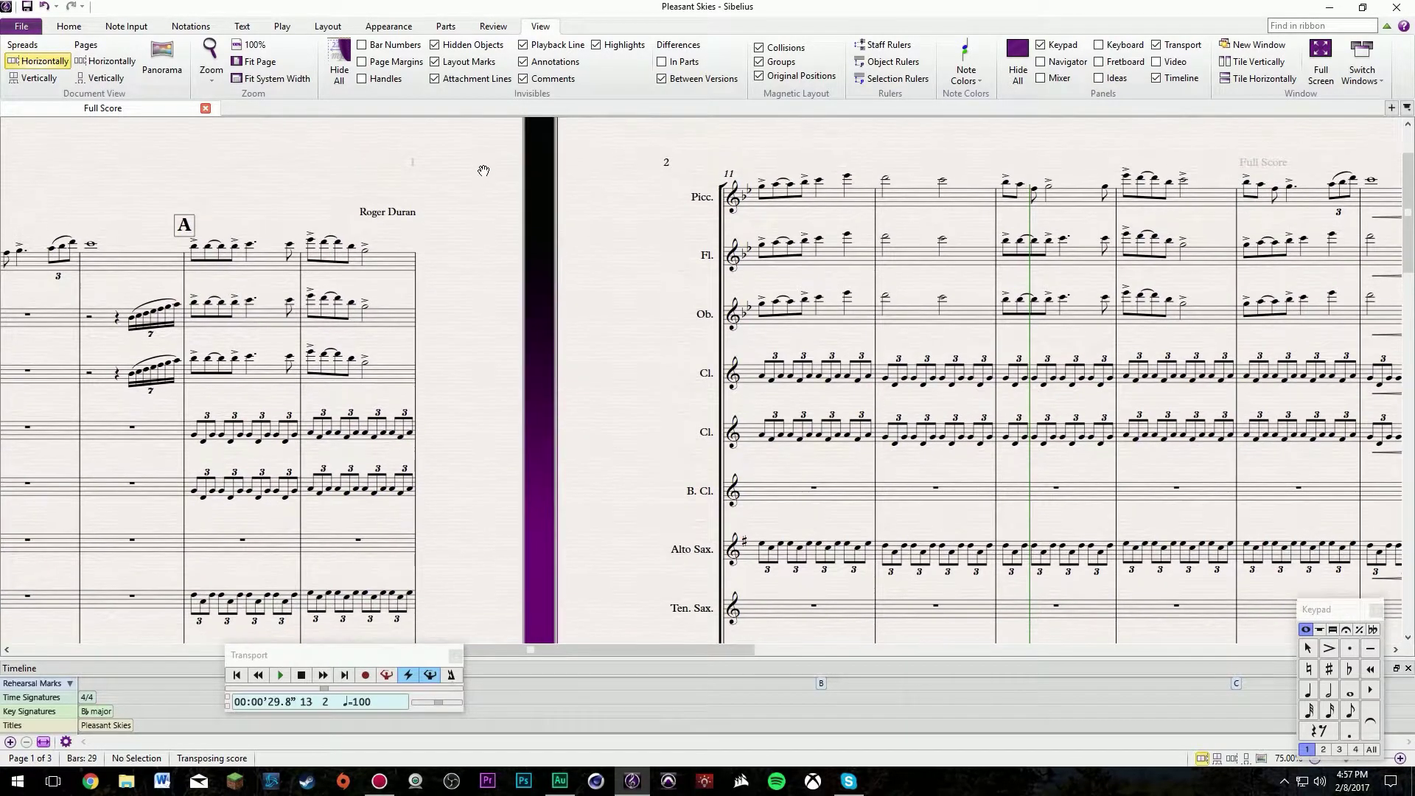
scroll(742, 294, up, 5)
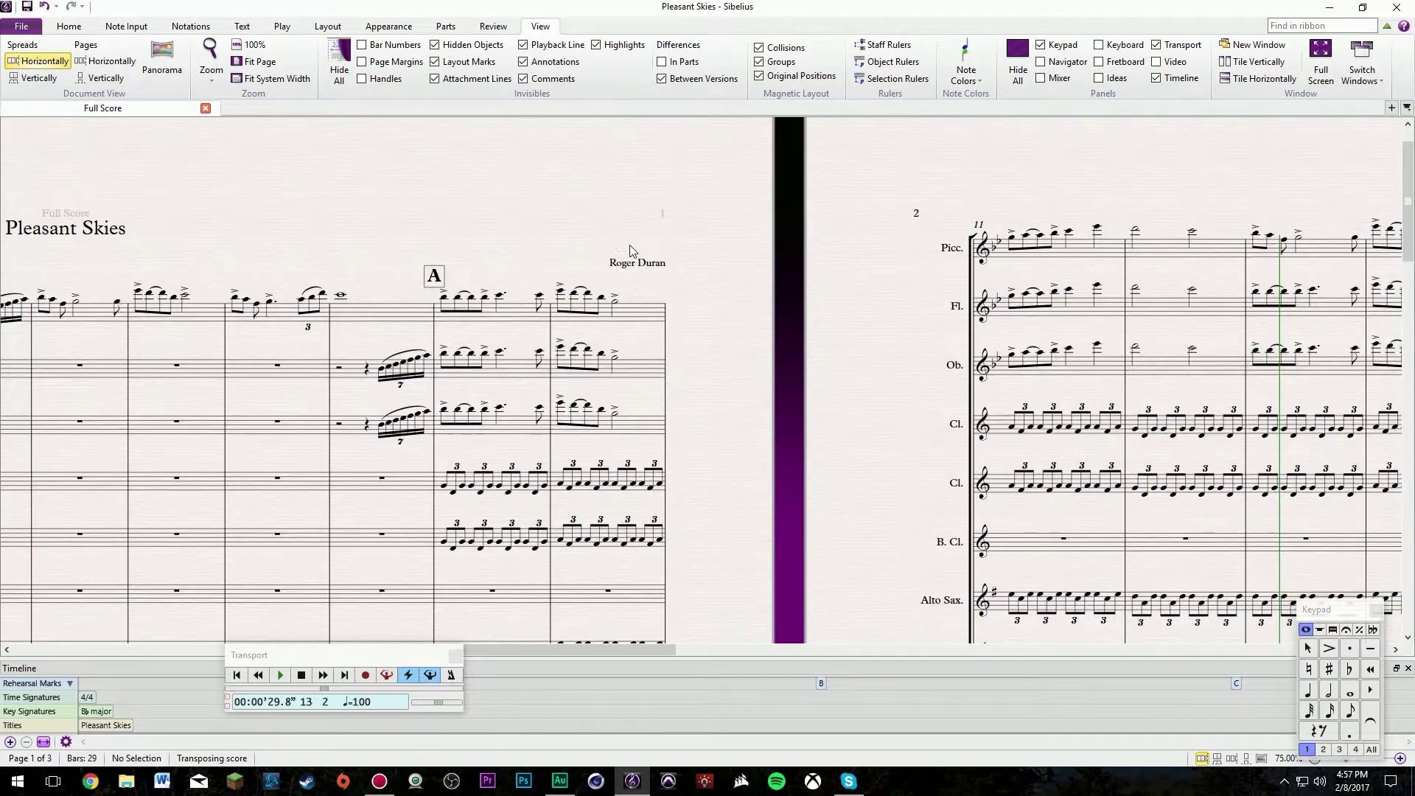
scroll(759, 260, down, 10)
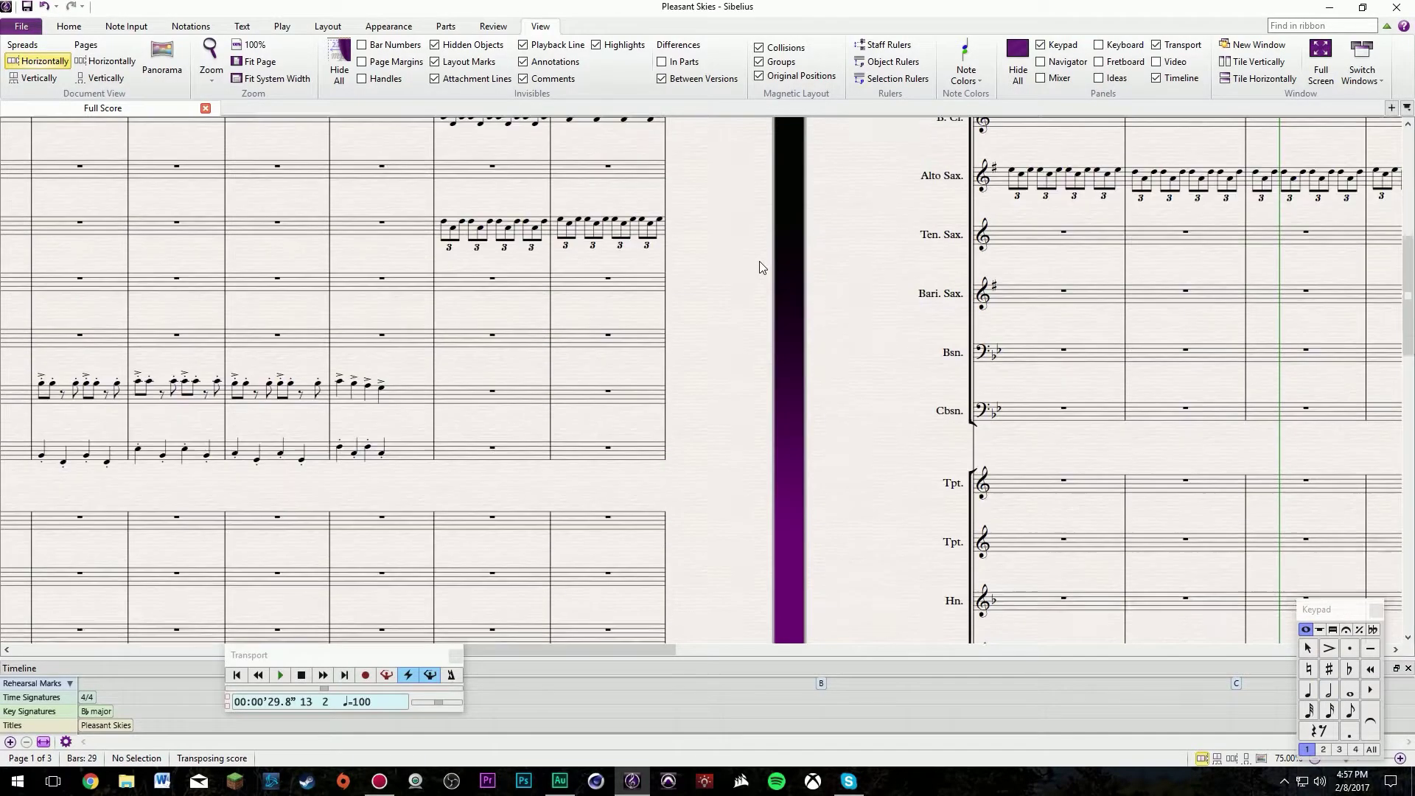
scroll(759, 261, down, 1)
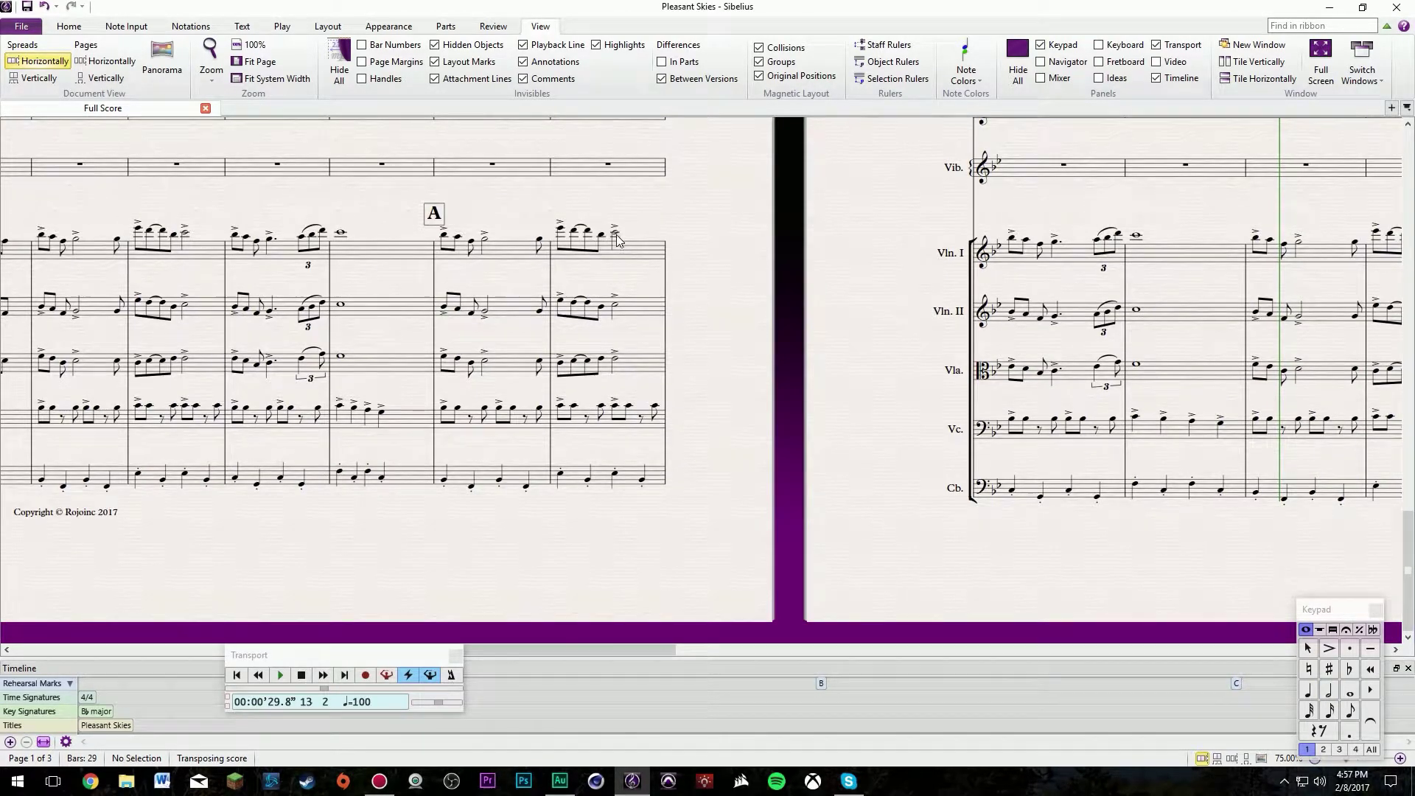
scroll(759, 236, up, 10)
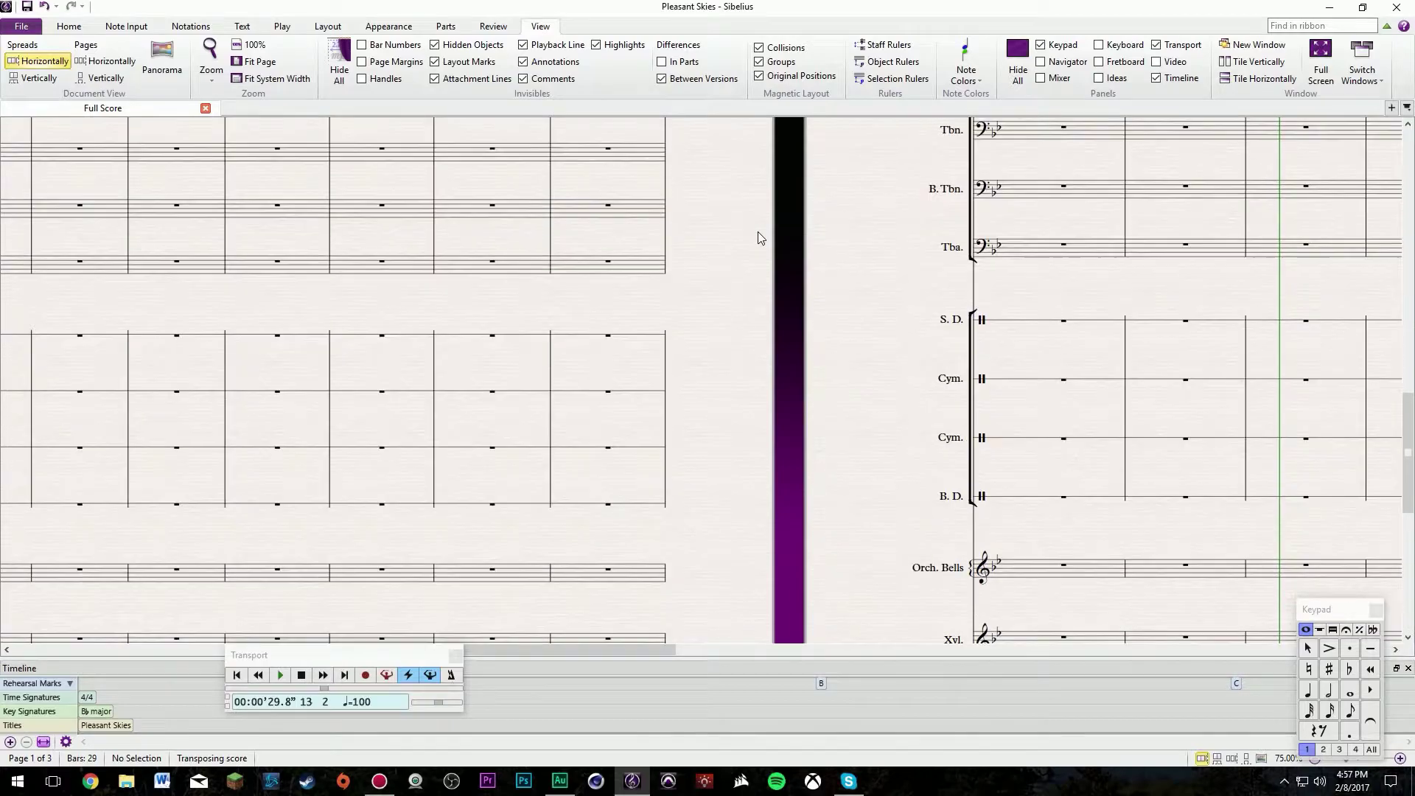
Examine the clarinet and alto saxophone triplets from rehearsal mark A to the start of page 2.
scroll(791, 238, up, 2)
scroll(983, 221, down, 3)
scroll(1032, 224, up, 3)
scroll(1163, 227, right, 1)
scroll(410, 241, down, 5)
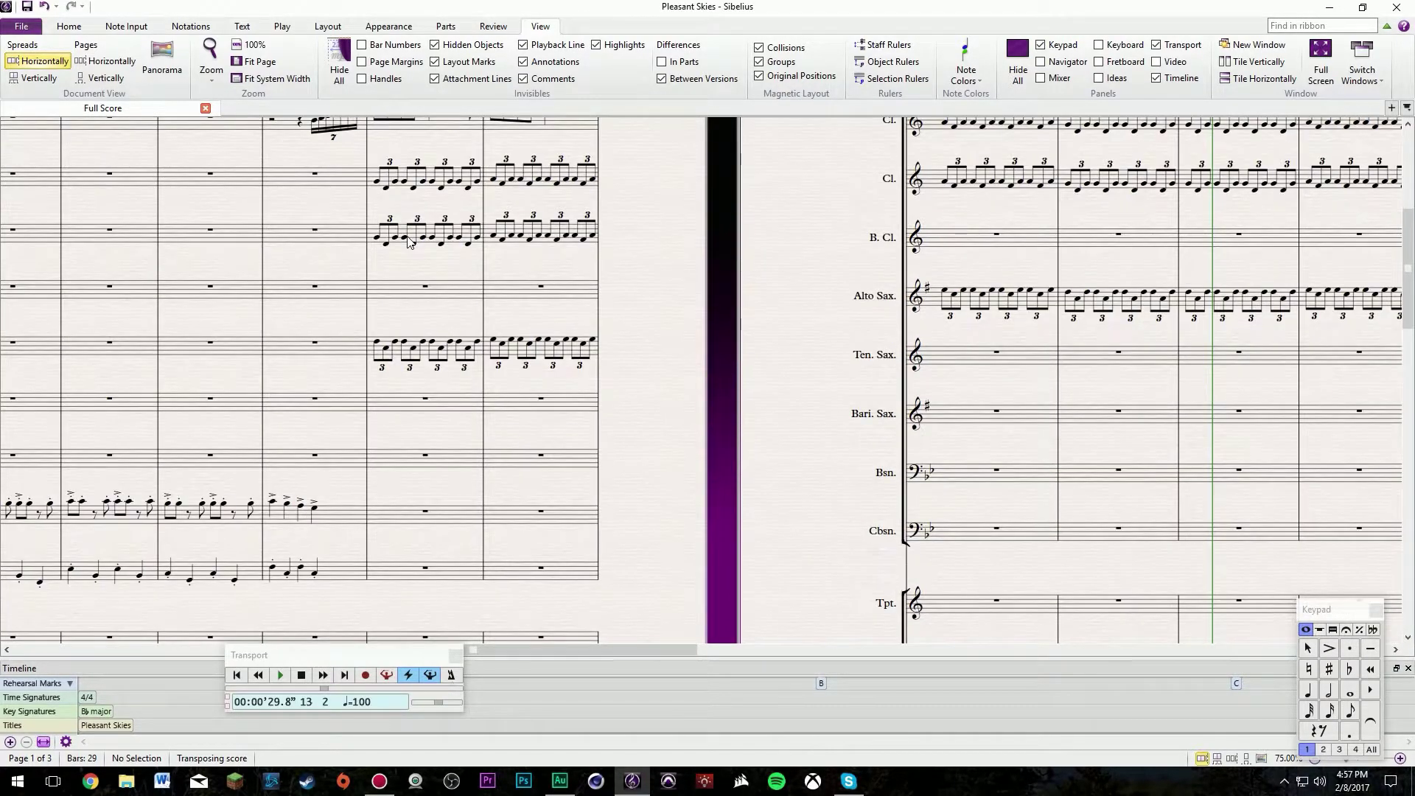
scroll(343, 219, left, 4)
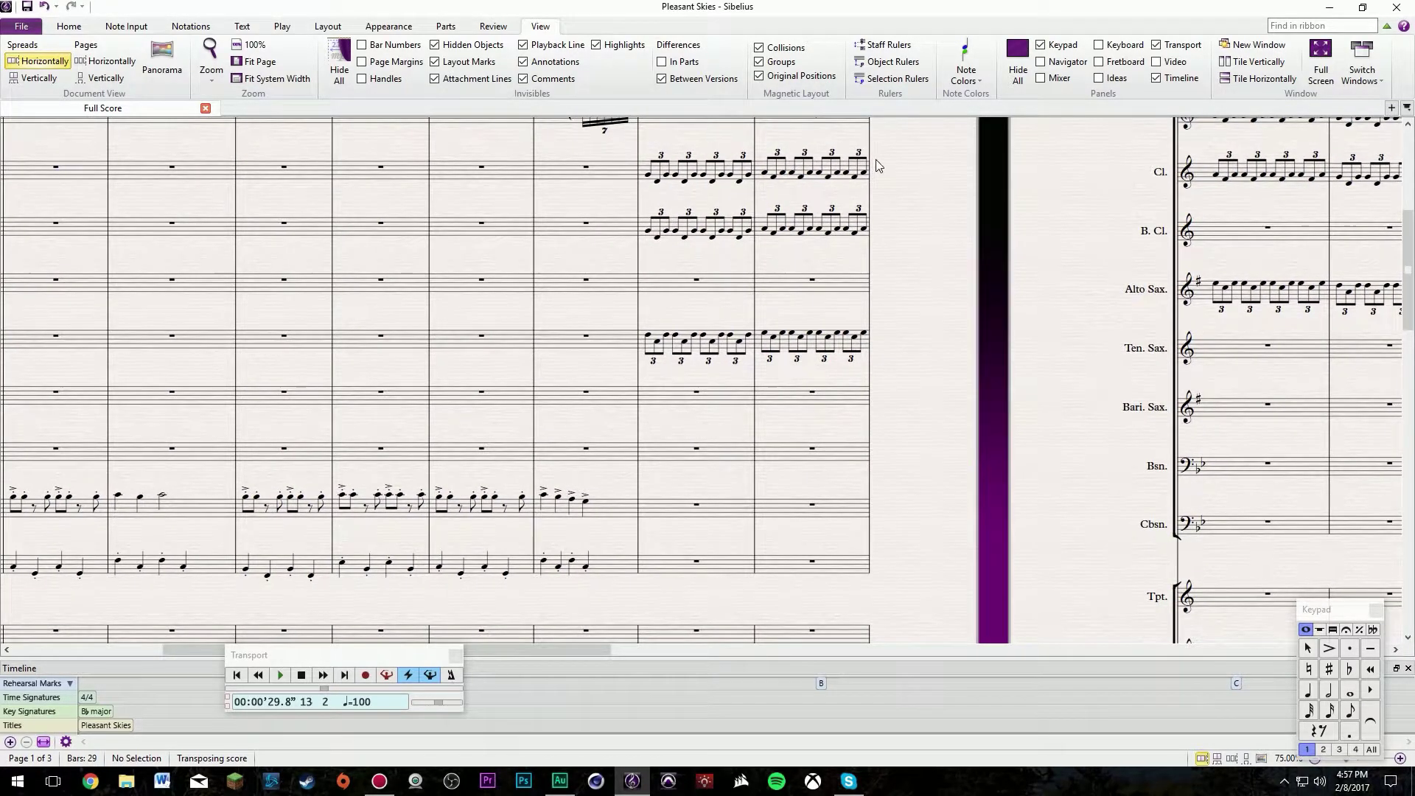
scroll(921, 251, down, 10)
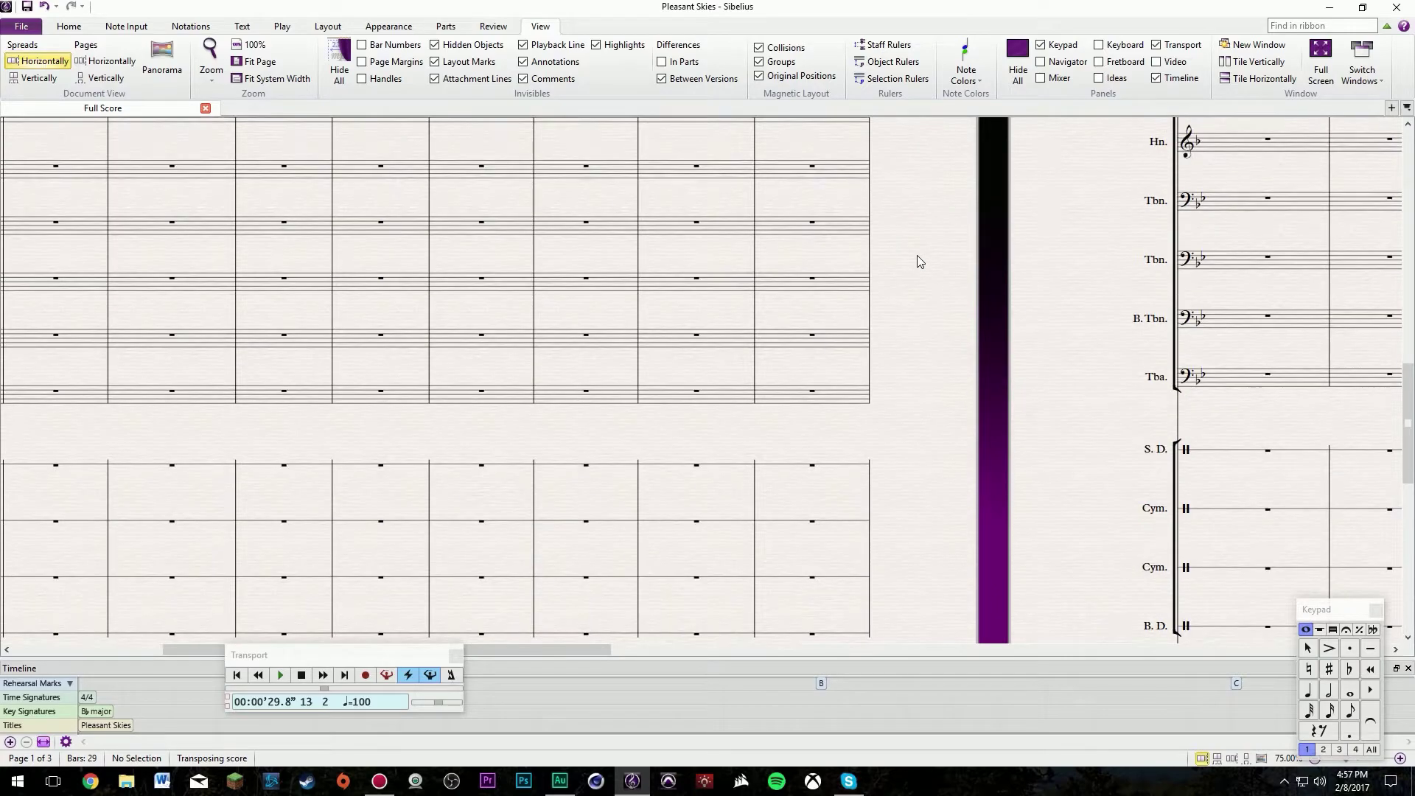
scroll(917, 255, up, 10)
drag(917, 255, 564, 136)
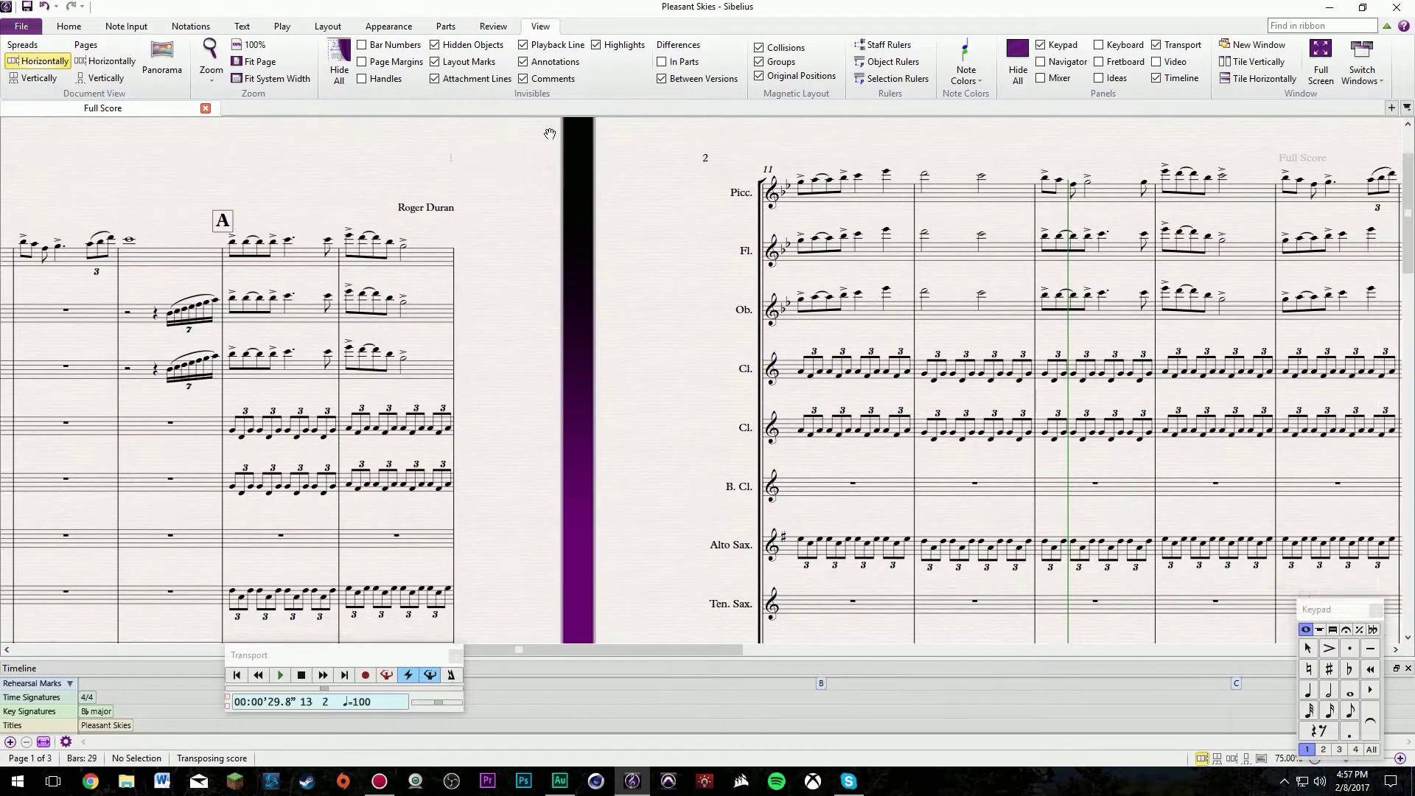
Examine the woodwind crescendo into rehearsal mark B and the brass entrances beneath it.
scroll(648, 213, right, 10)
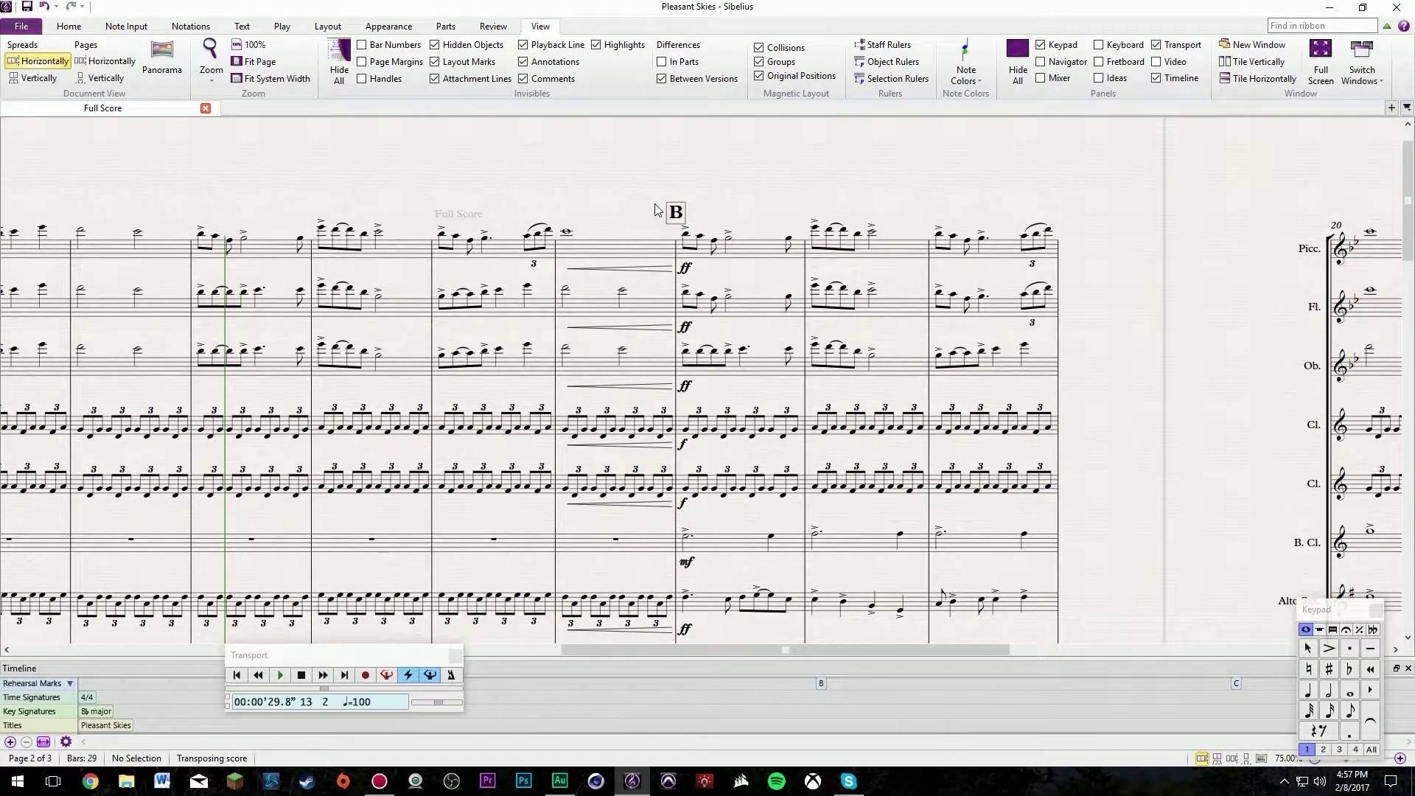
scroll(647, 165, left, 1)
scroll(641, 164, right, 2)
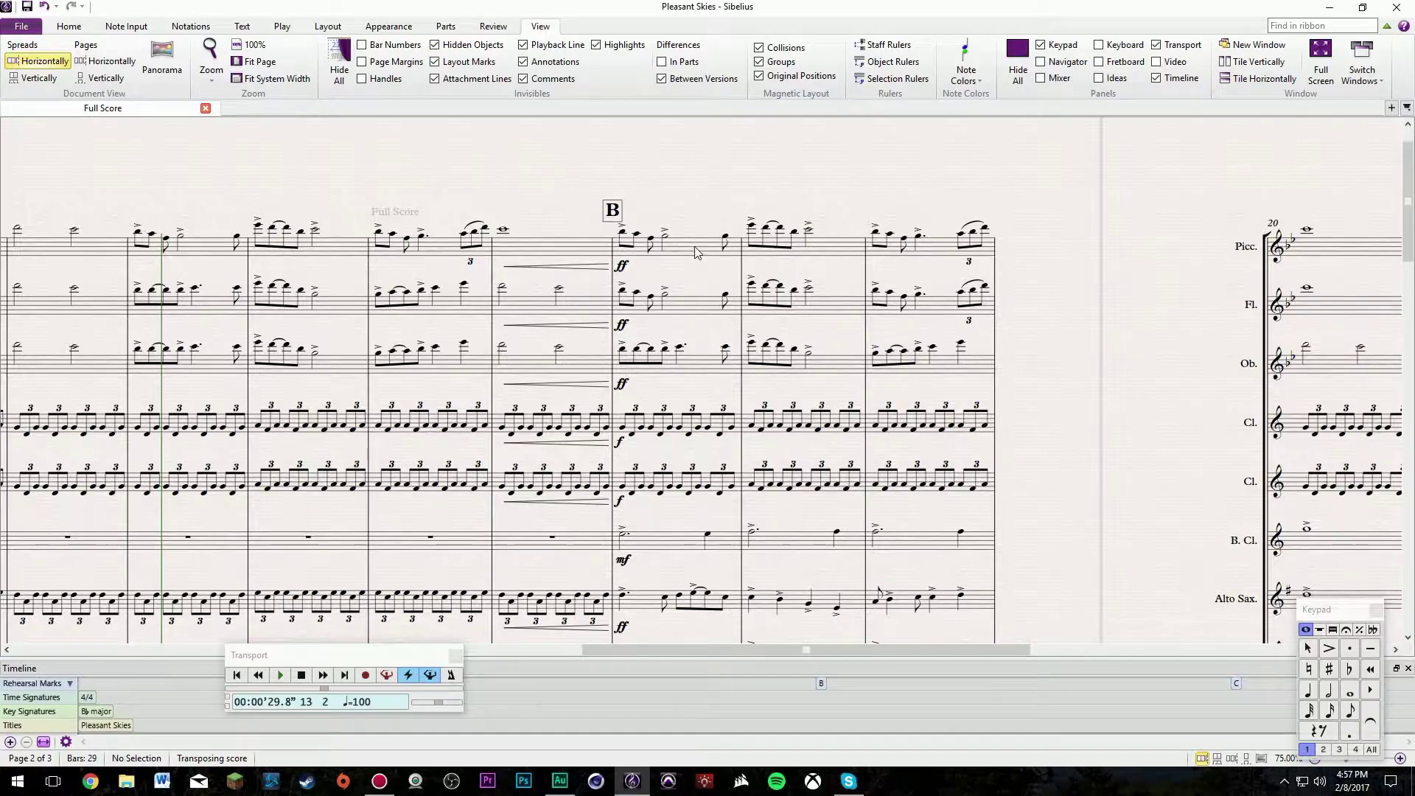
scroll(689, 169, down, 6)
scroll(689, 169, up, 4)
scroll(689, 168, down, 6)
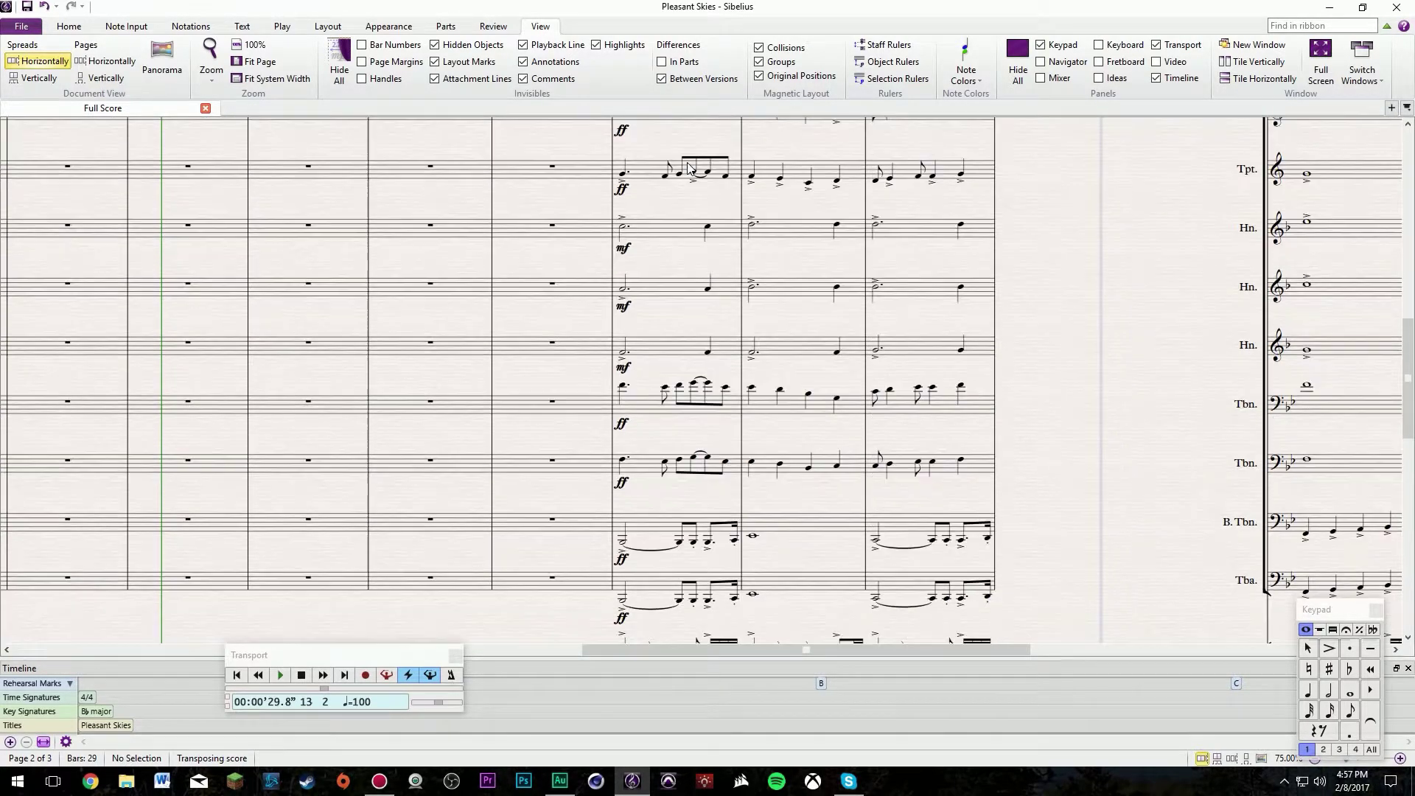
Select bar 17 of the brass from first trumpet down to tuba, leaving out the second trumpet and second trombone.
click(652, 322)
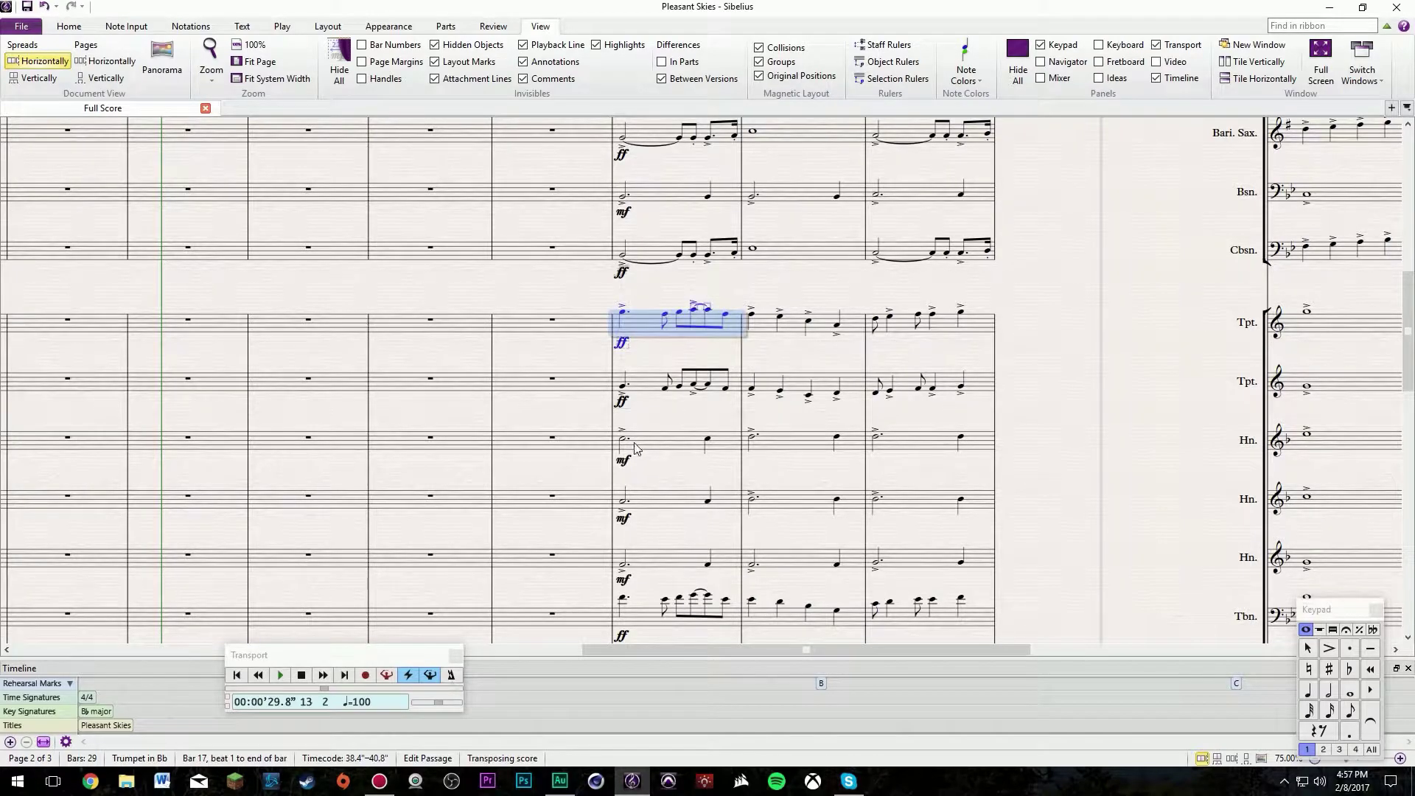
ctrl+click(700, 444)
scroll(669, 462, down, 2)
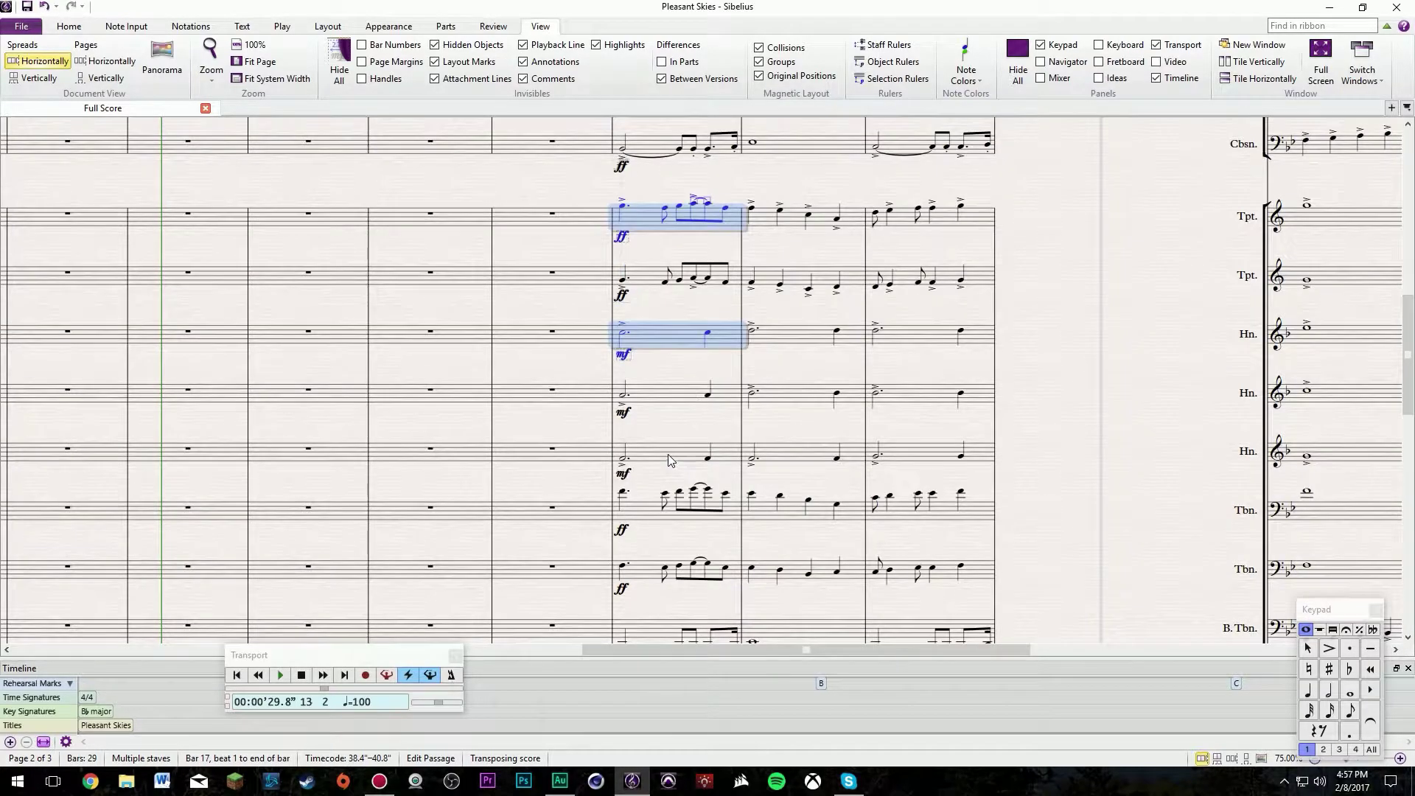
click(725, 199)
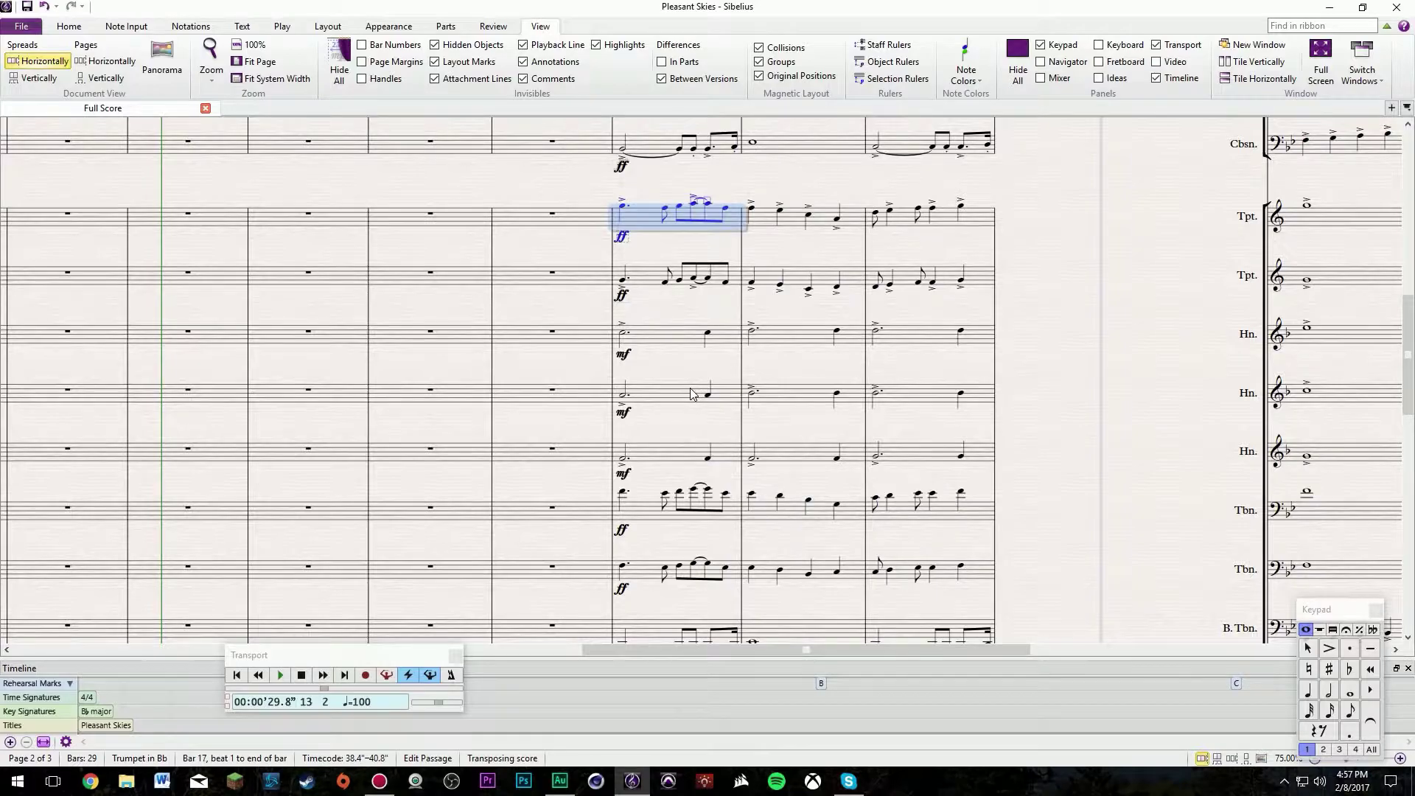
scroll(687, 420, down, 4)
shift+click(661, 483)
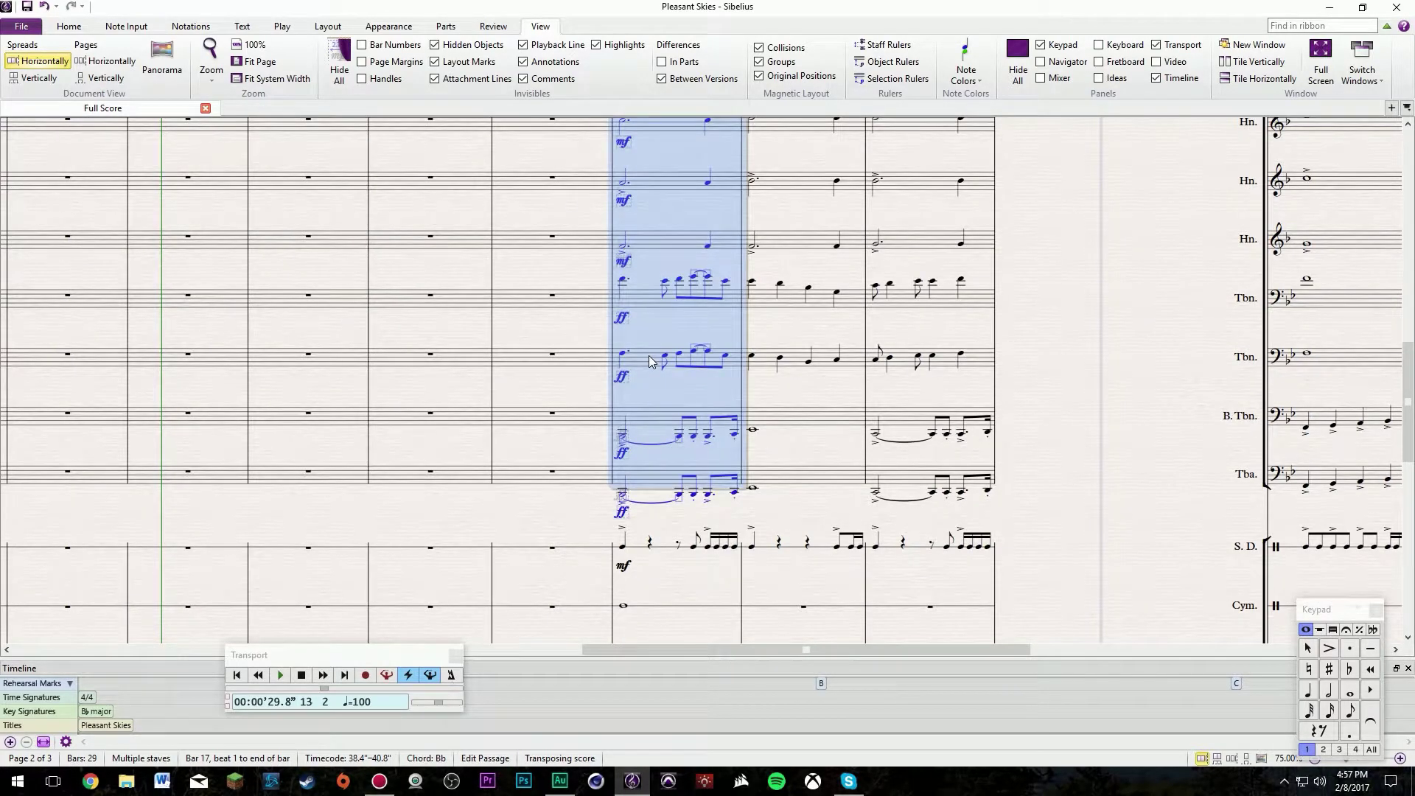
scroll(646, 253, up, 4)
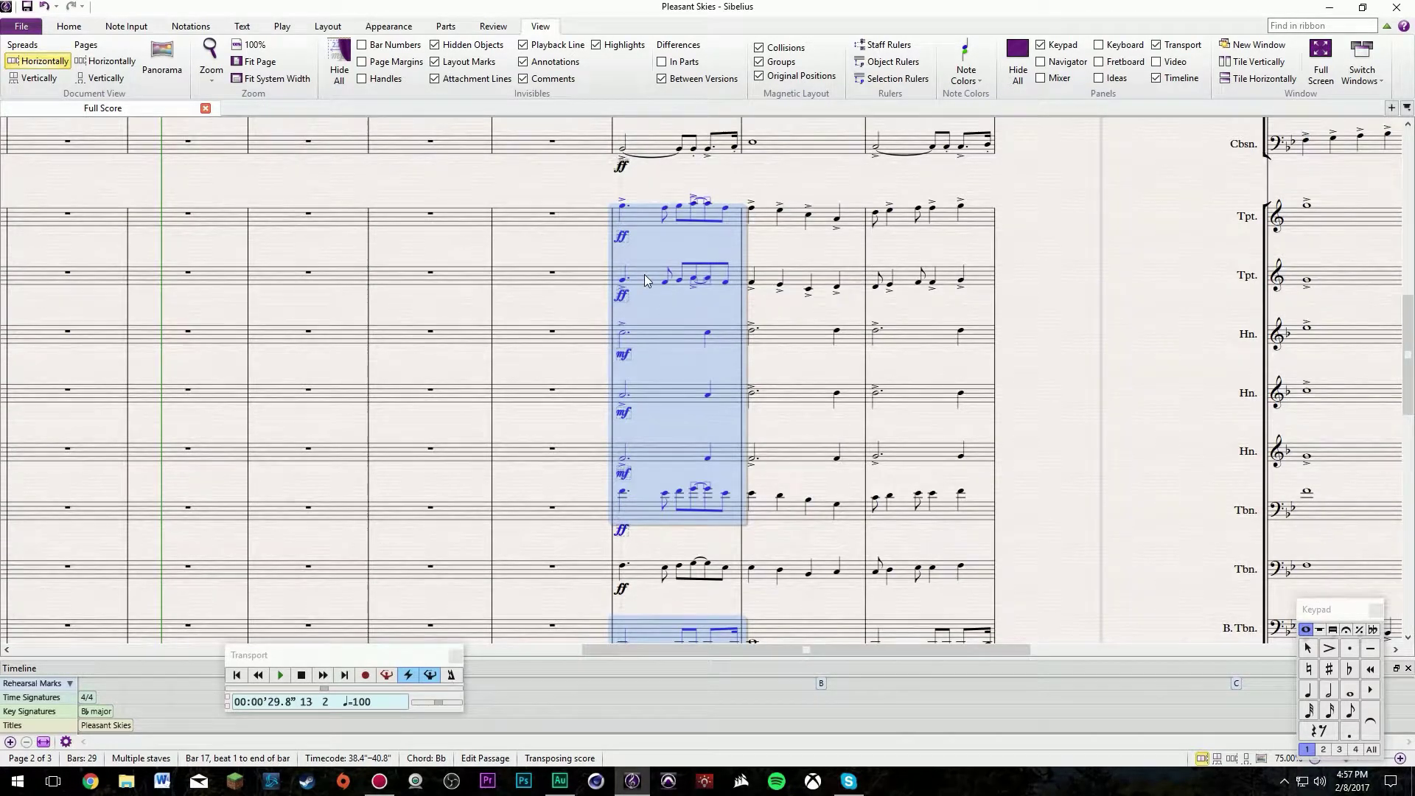
ctrl+click(645, 280)
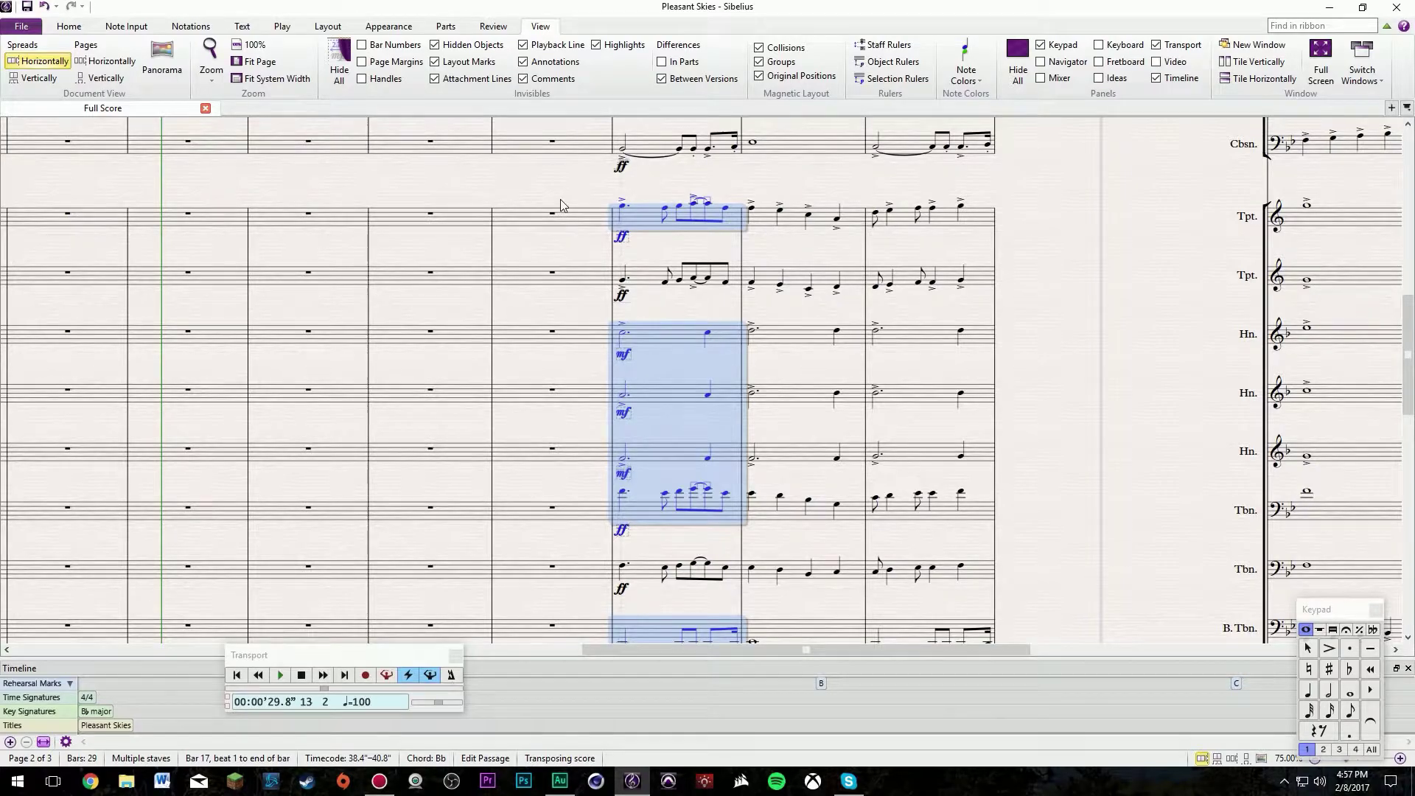
scroll(660, 573, down, 4)
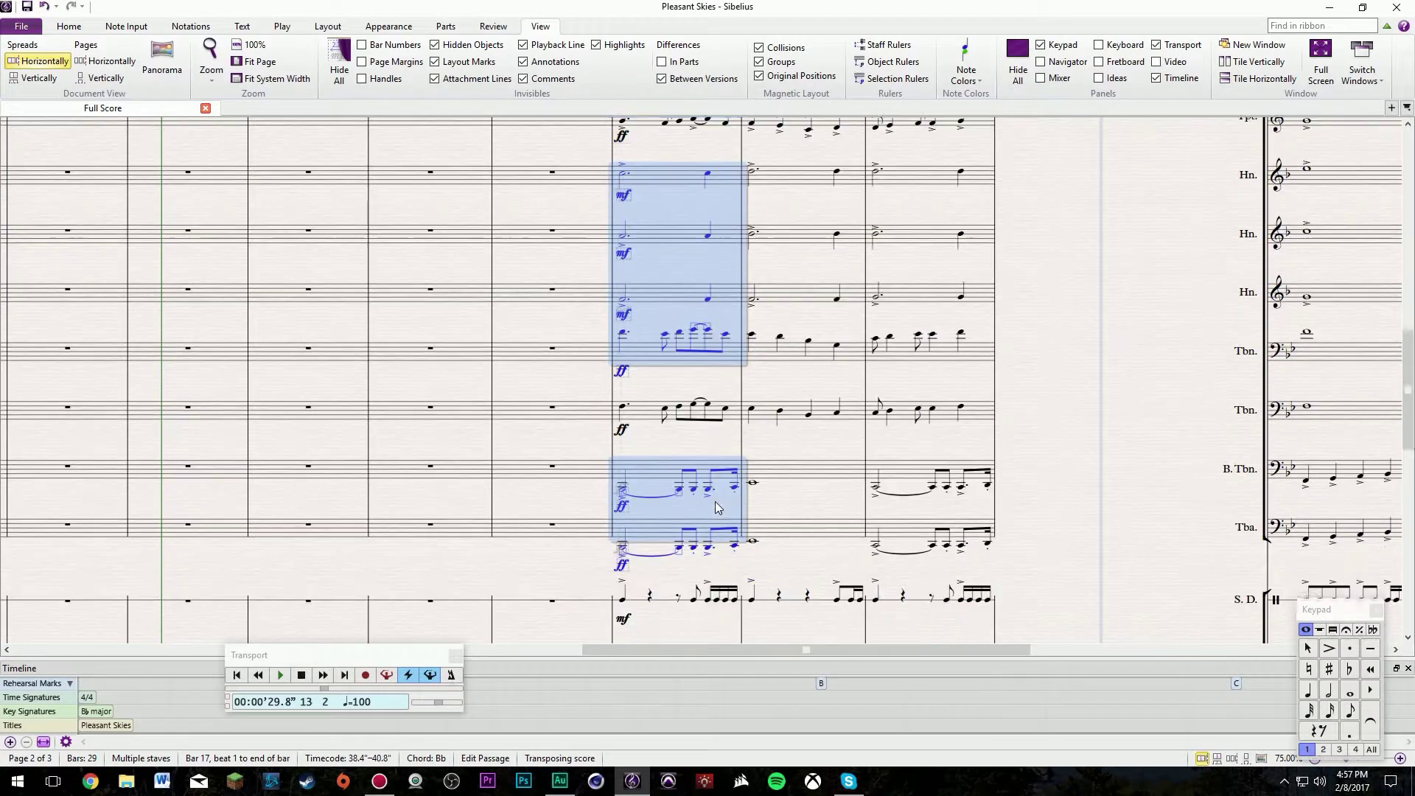
Play the selected brass staves from bar 17 and stop in bar 21.
key(space)
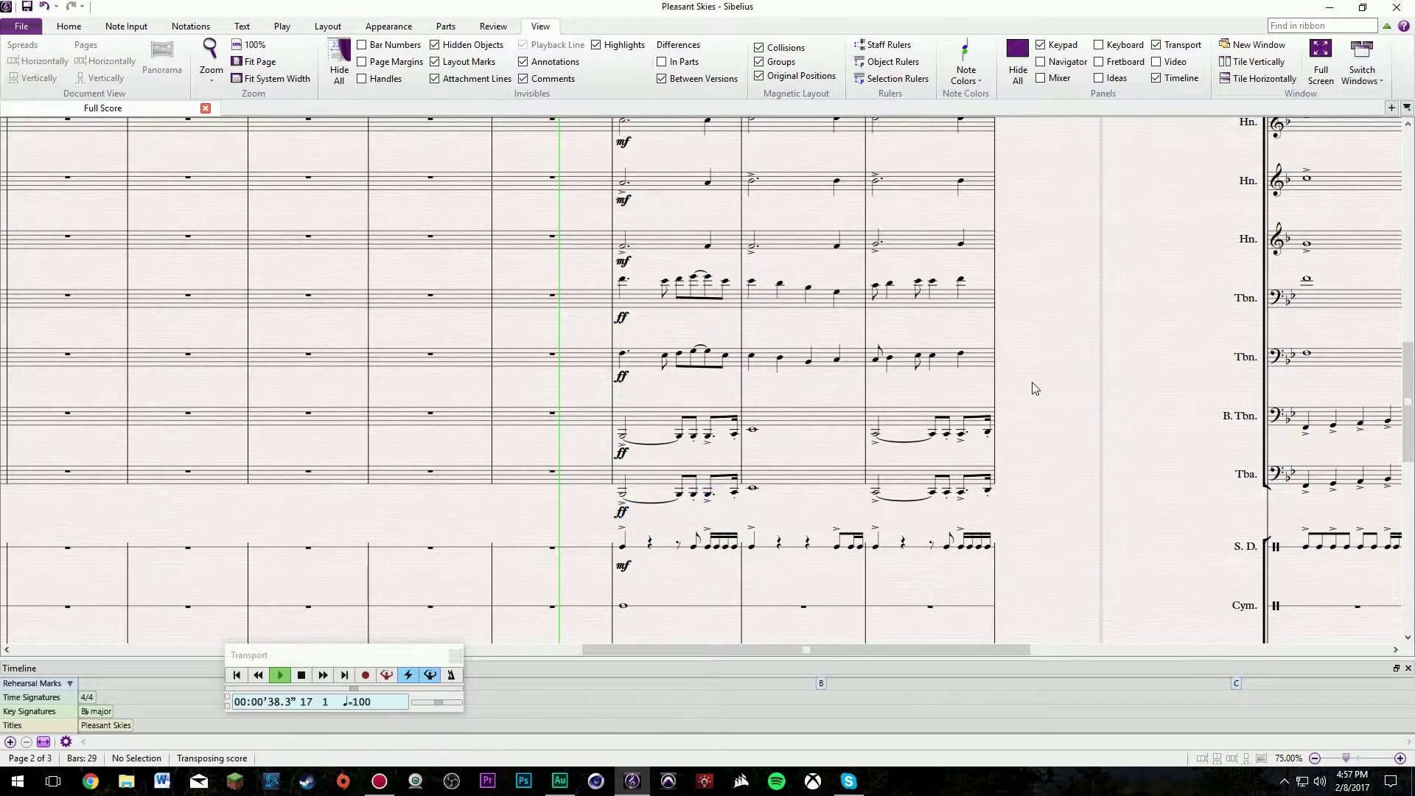
click(1032, 384)
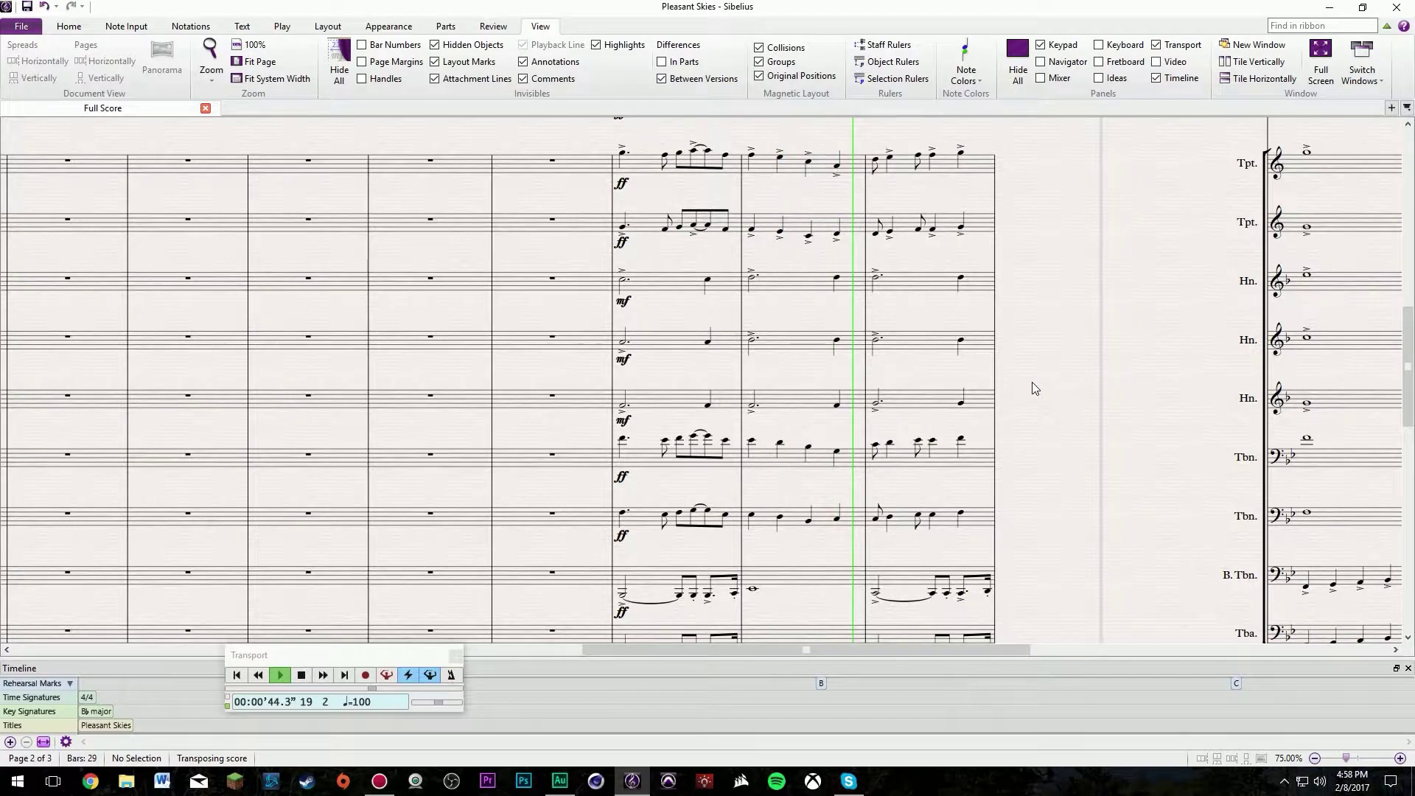
click(302, 676)
Examine the brass parts from rehearsal mark B onto page 3, checking bar 18 of the tuba and first trombone.
drag(504, 143, 1007, 141)
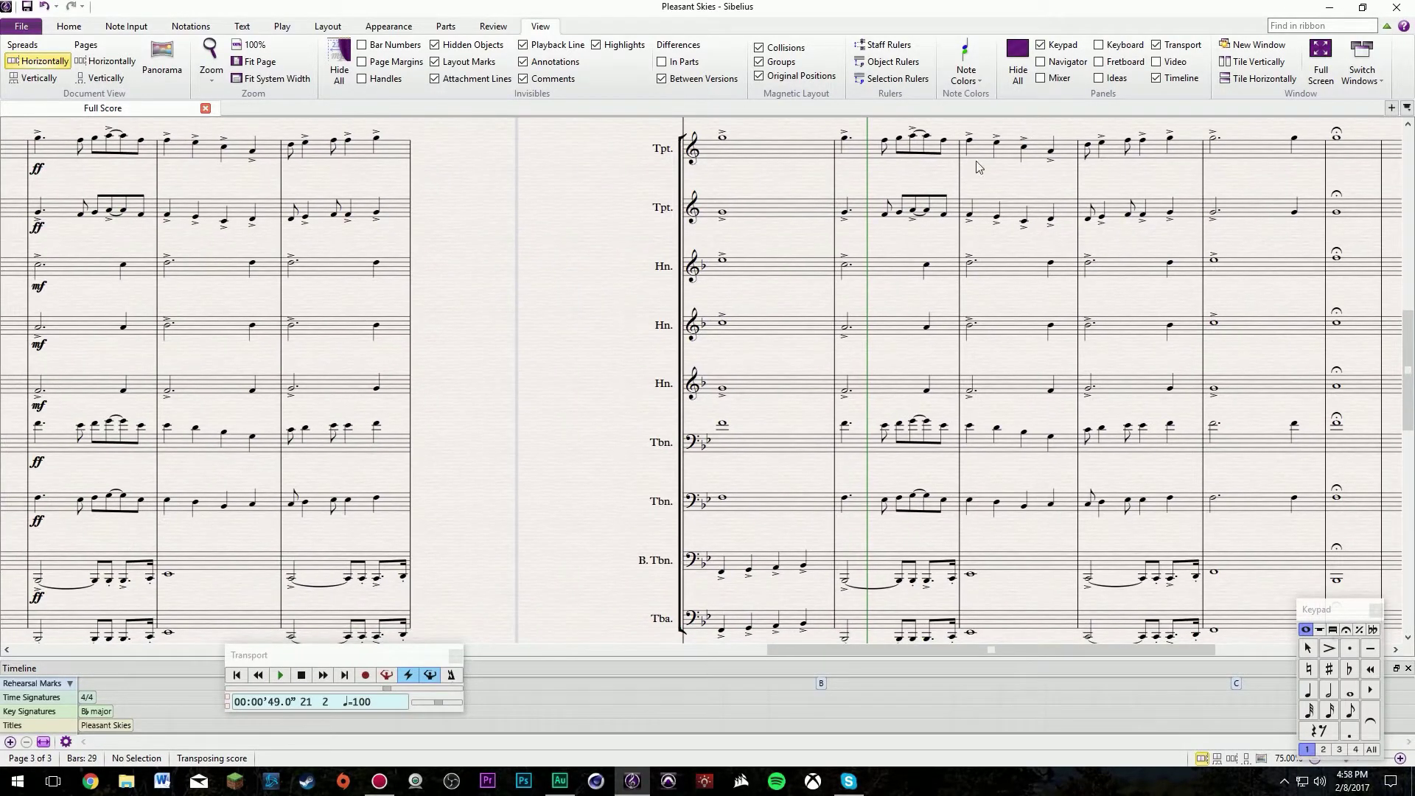
drag(497, 456, 932, 316)
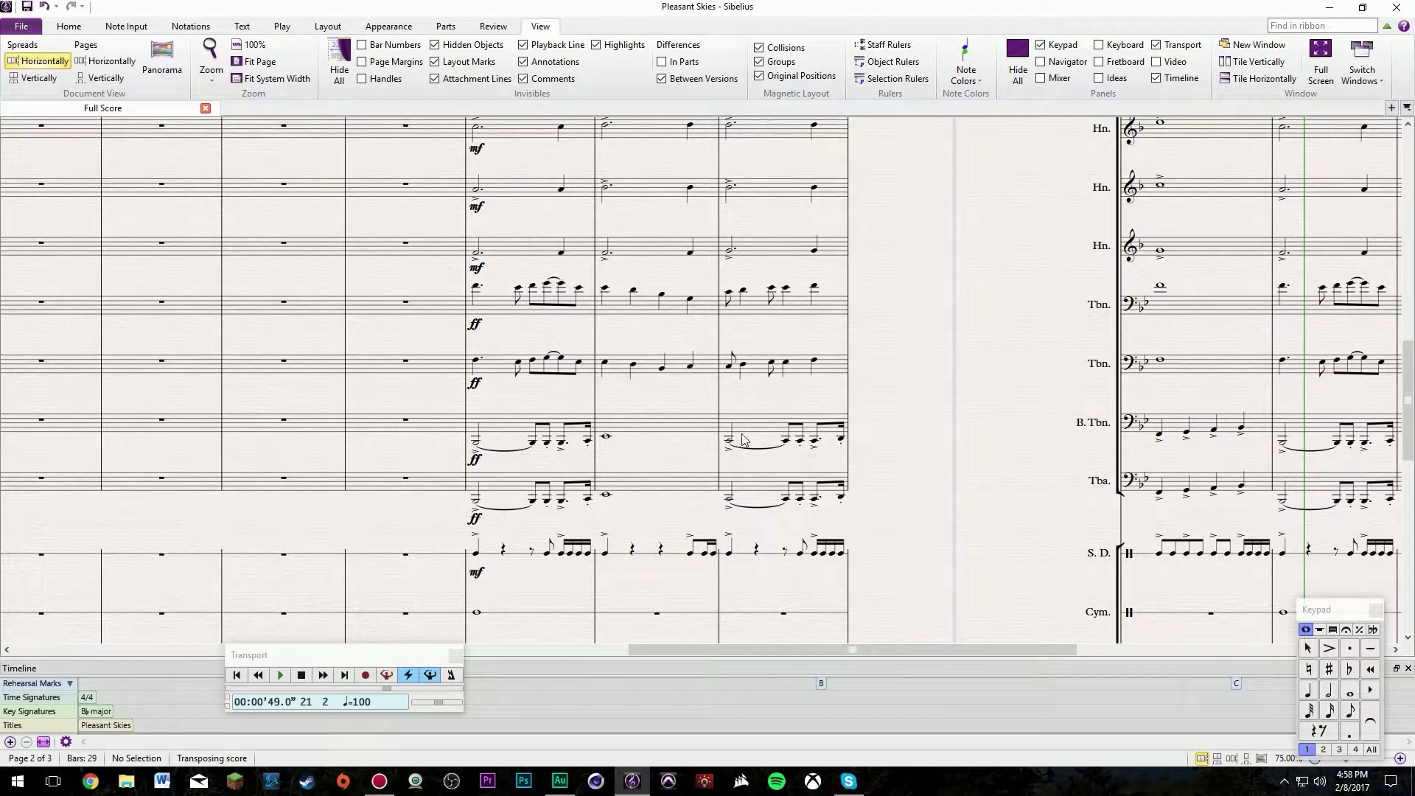
click(630, 482)
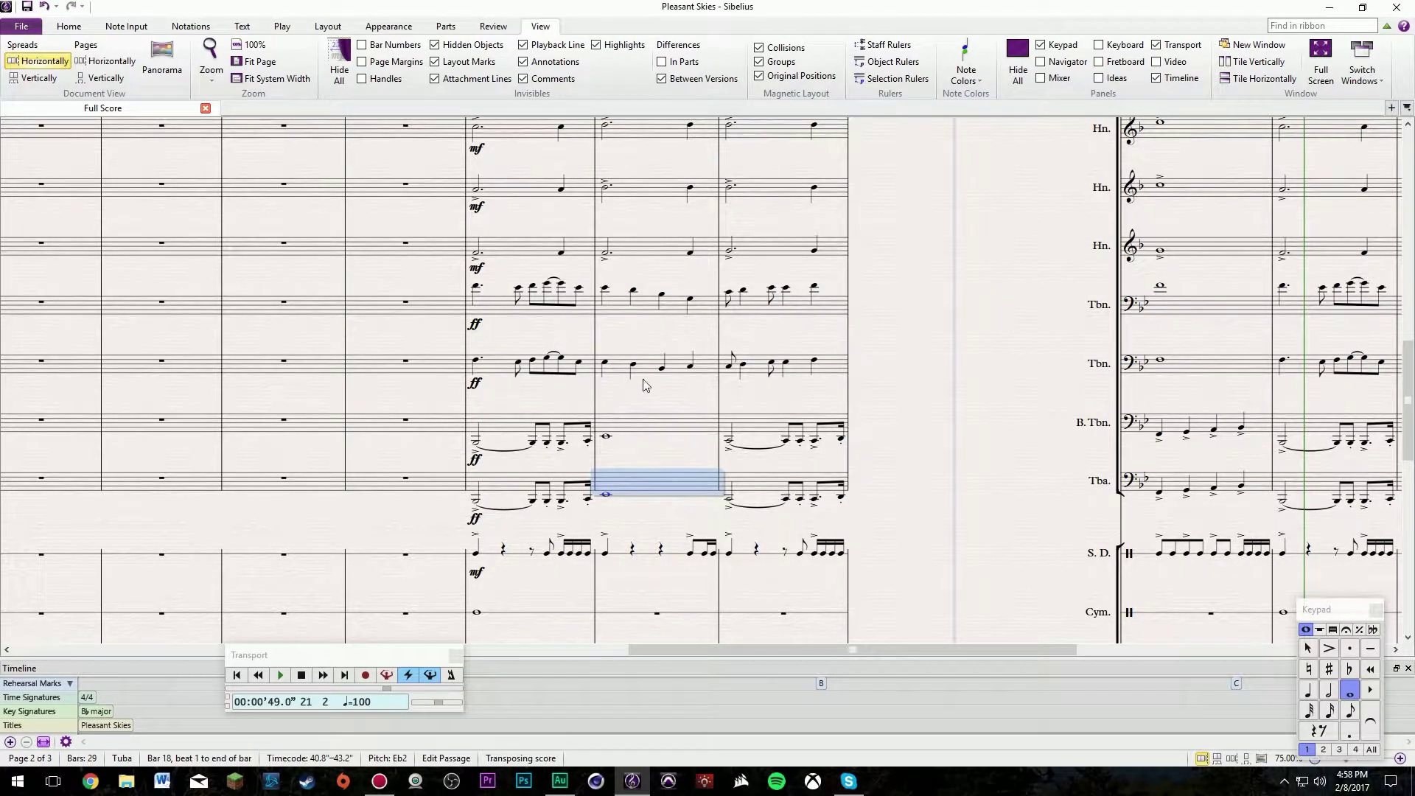
click(651, 313)
scroll(920, 304, up, 3)
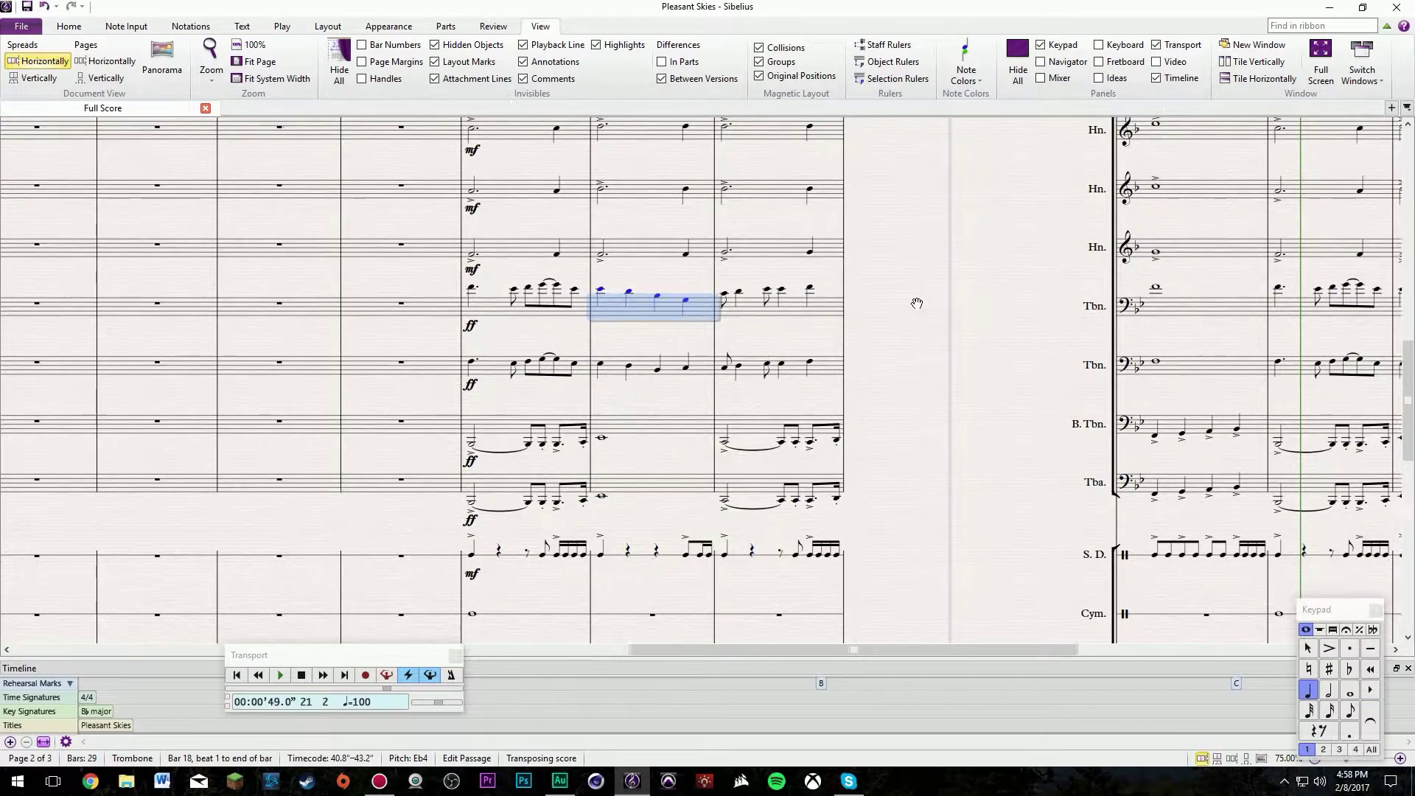
click(903, 311)
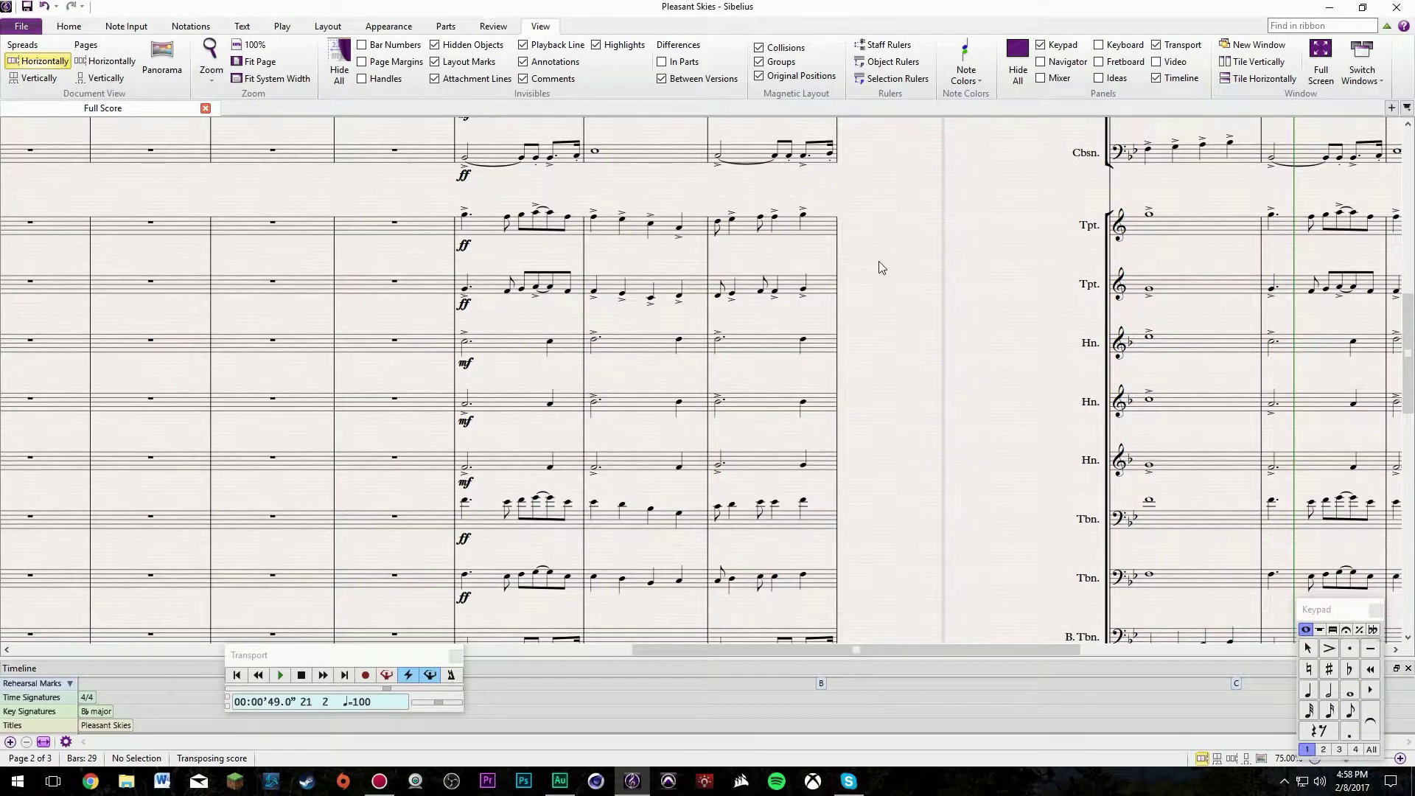
Compare the bass trombone and tuba lines with the upper brass across the end of page 2 and start of page 3.
drag(1017, 367, 732, 227)
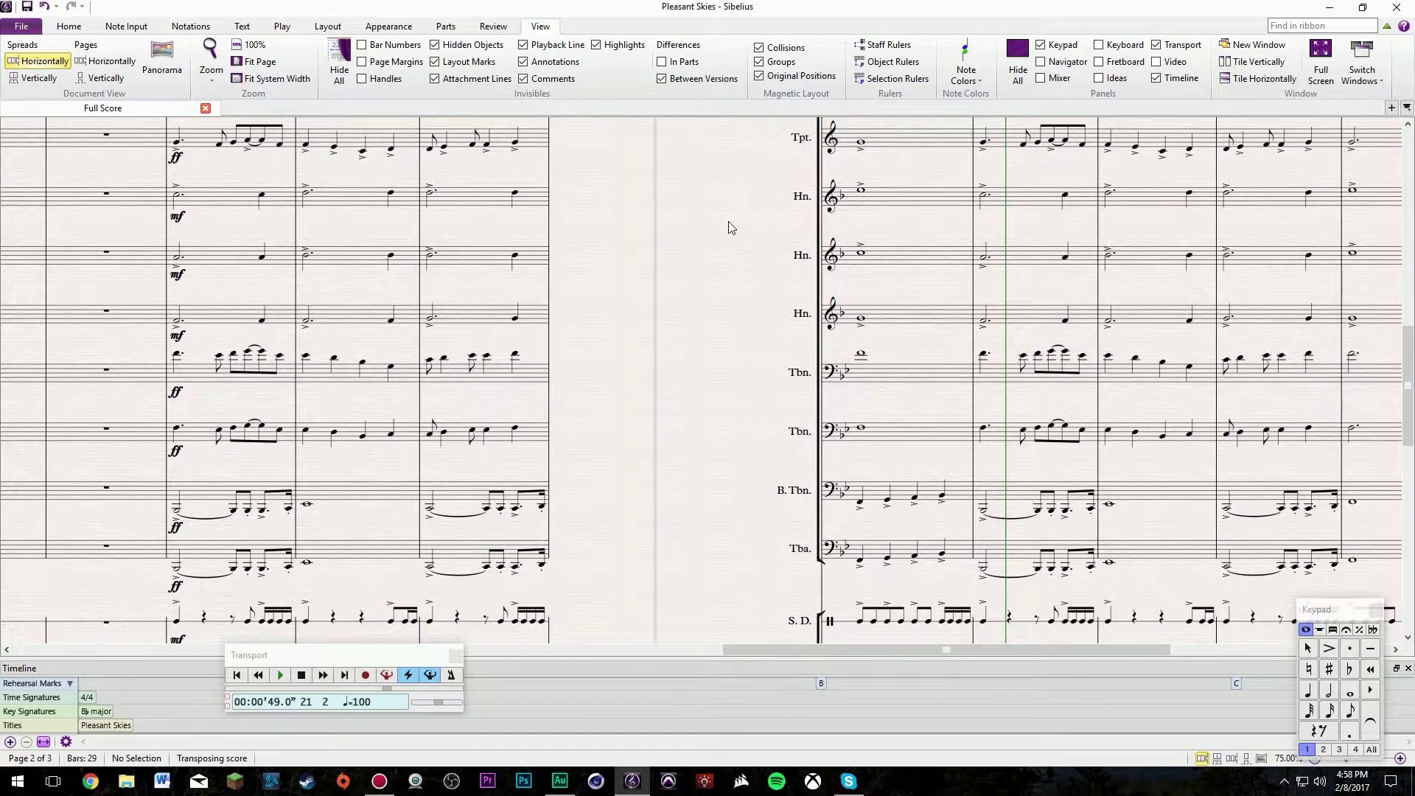
scroll(455, 521, down, 2)
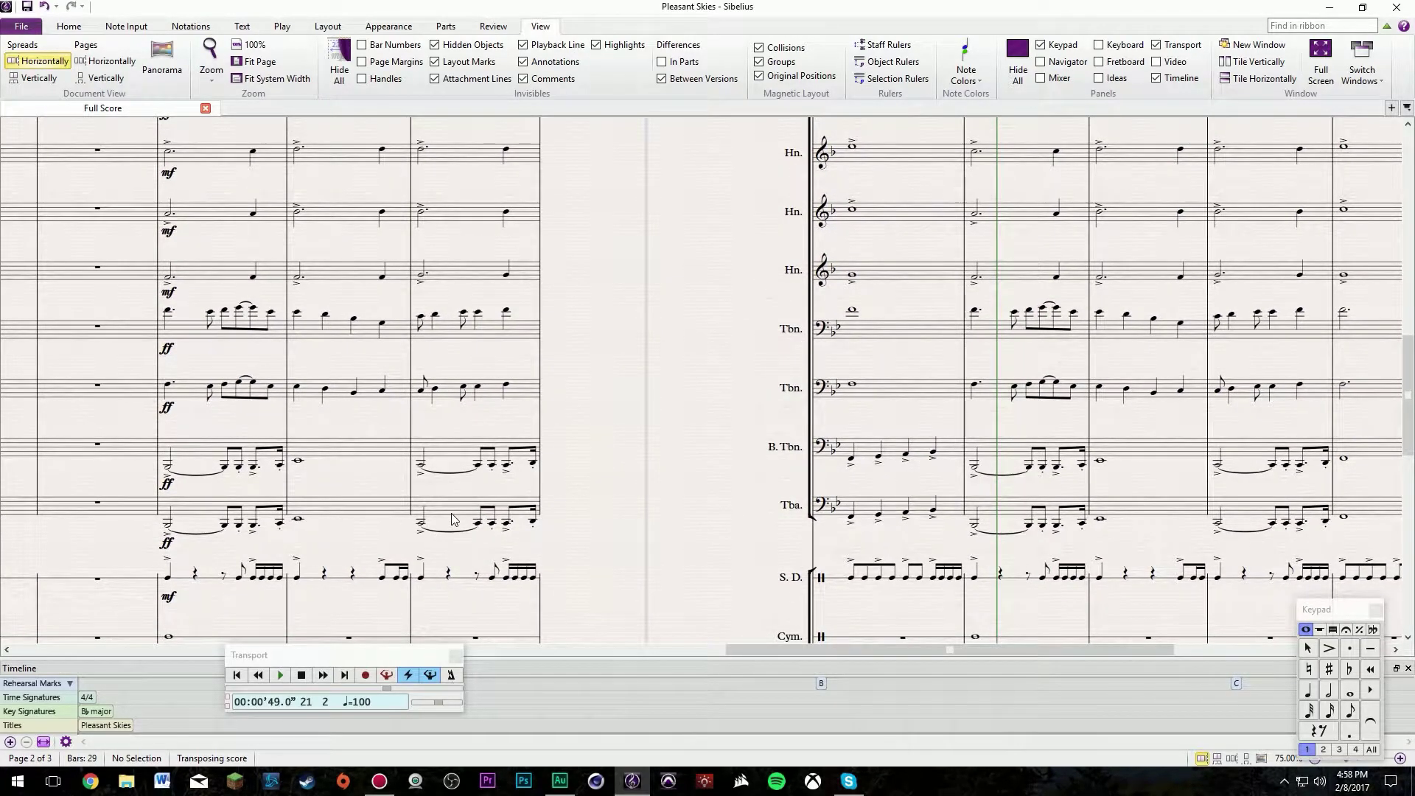
click(455, 515)
key(Escape)
click(454, 512)
key(Escape)
scroll(895, 329, up, 4)
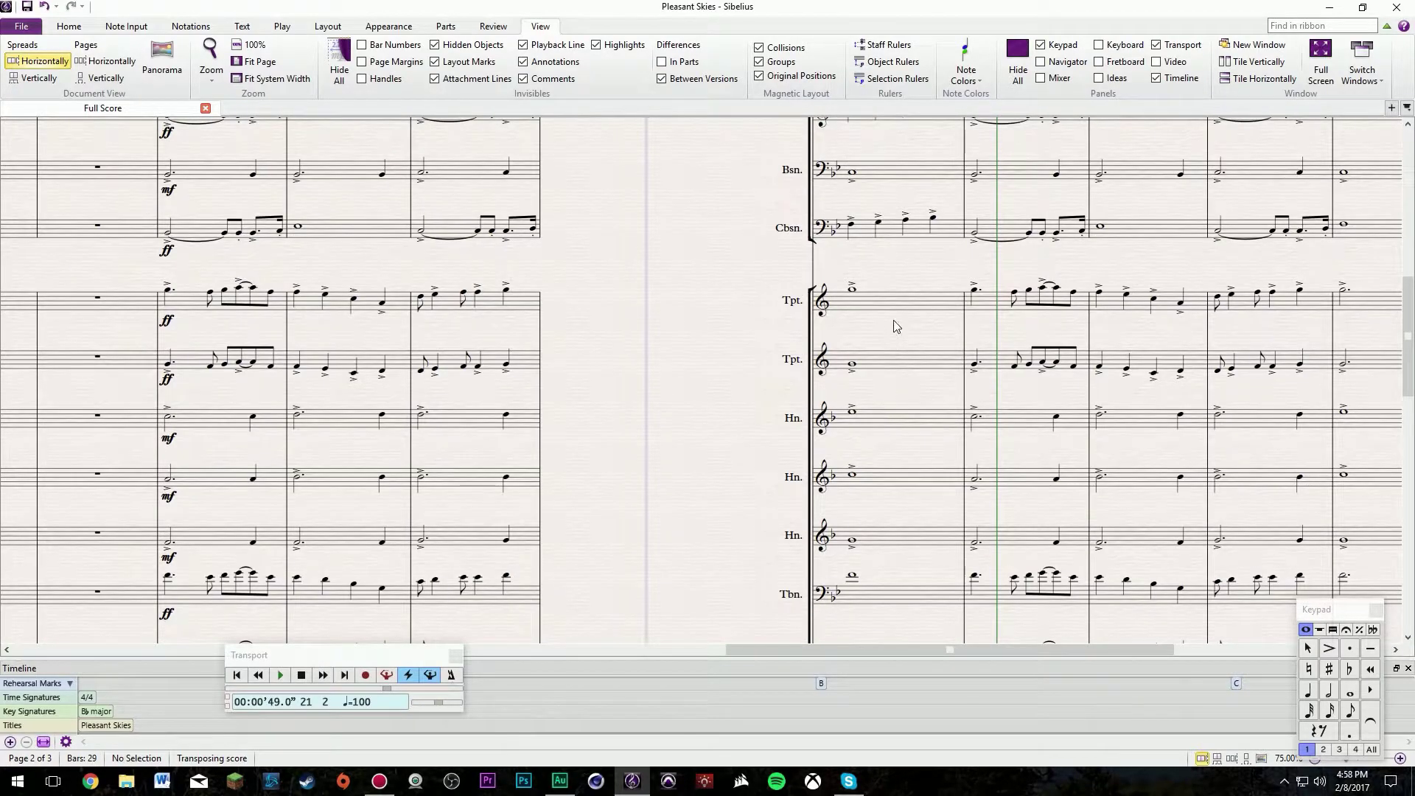
scroll(878, 460, down, 4)
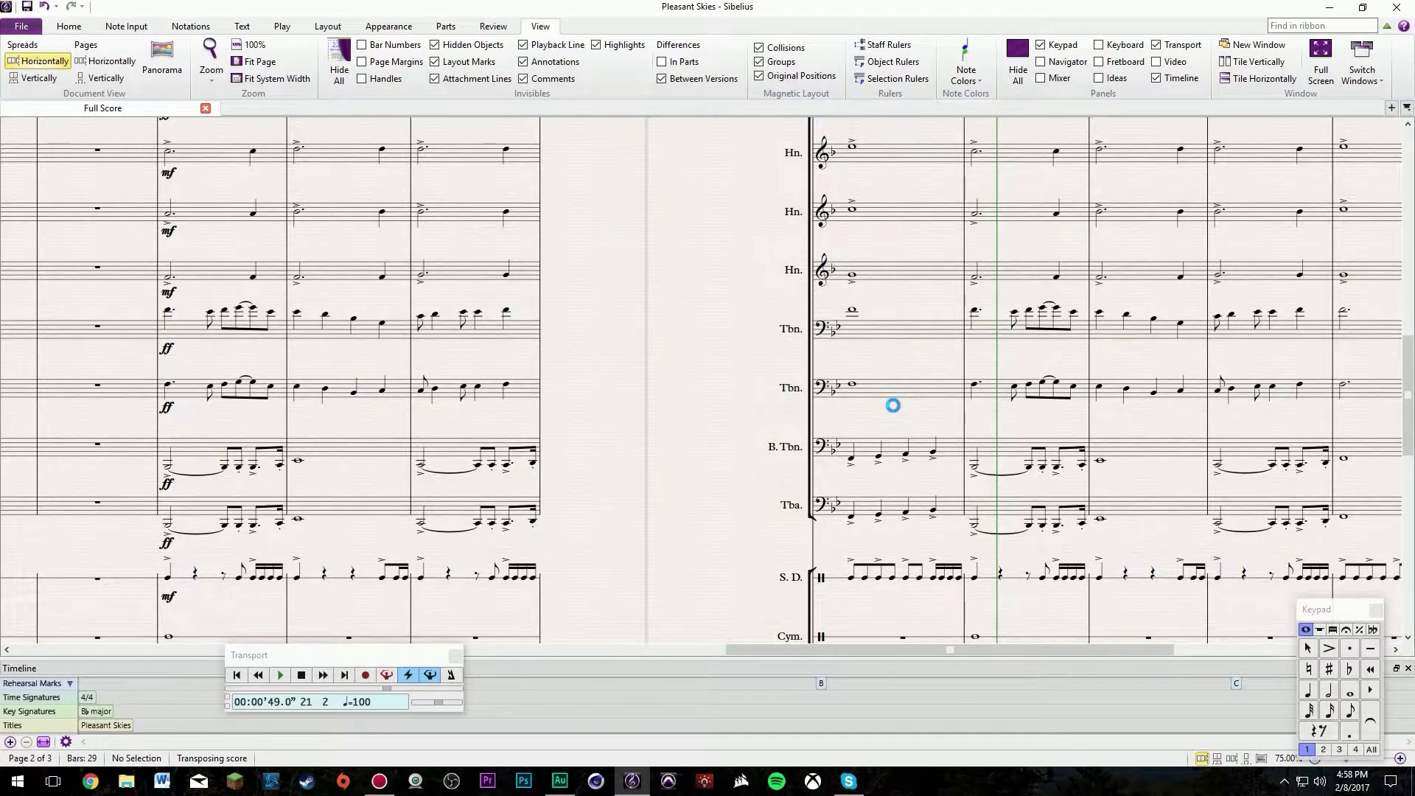
Select bars 16 to 17 from snare drum down to bass drum, play those percussion staves and stop in bar 25.
drag(1008, 413, 541, 355)
scroll(541, 355, left, 10)
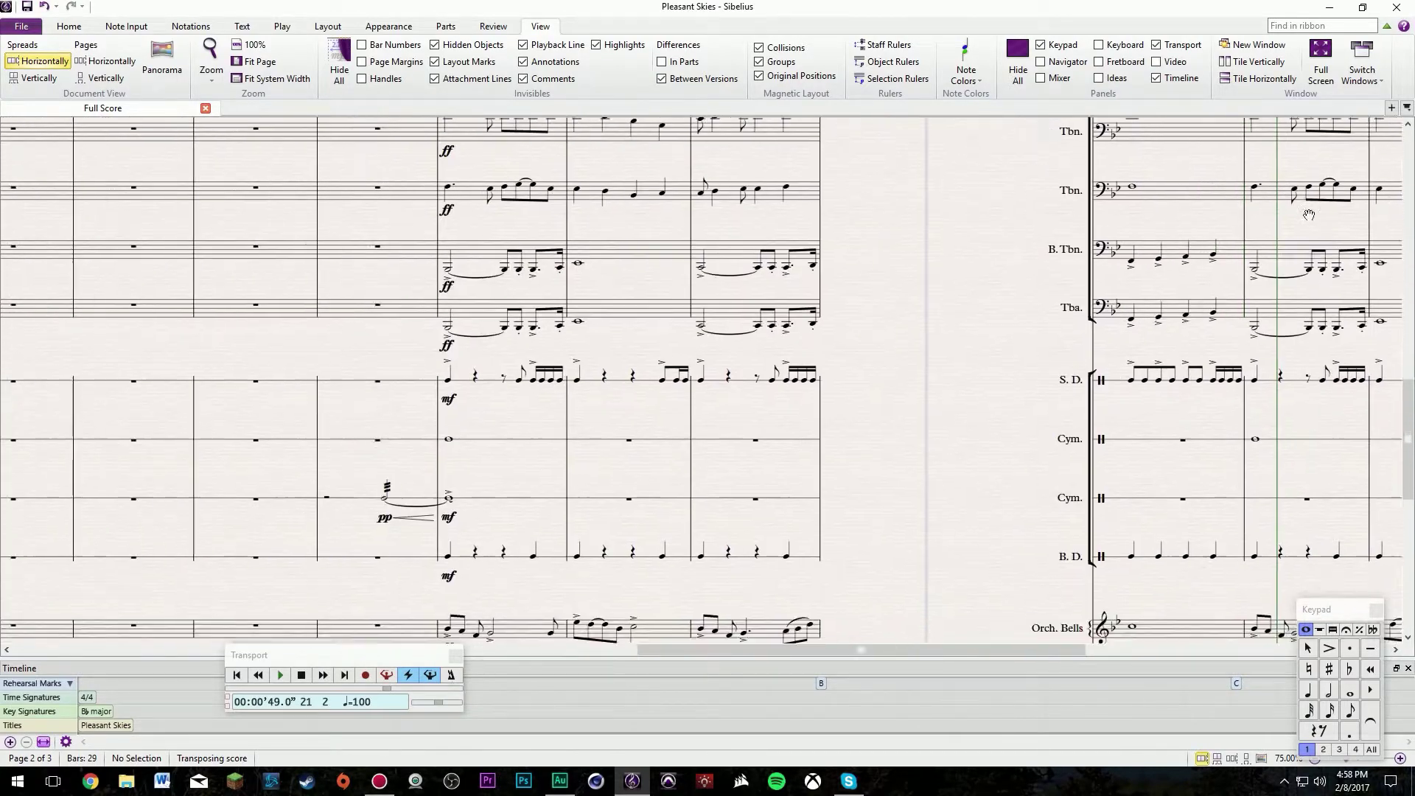
scroll(610, 354, down, 3)
click(566, 361)
click(443, 361)
shift+click(619, 538)
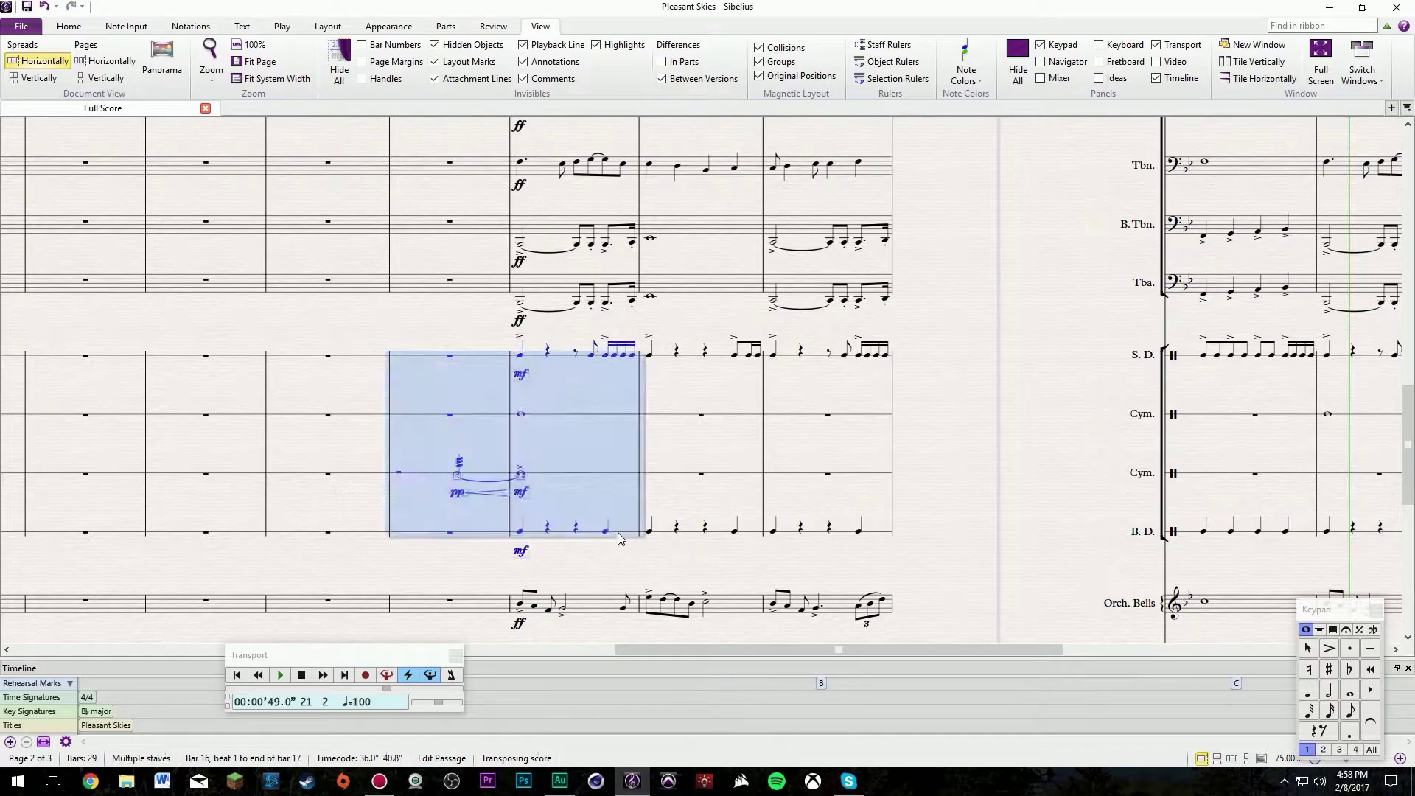
key(space)
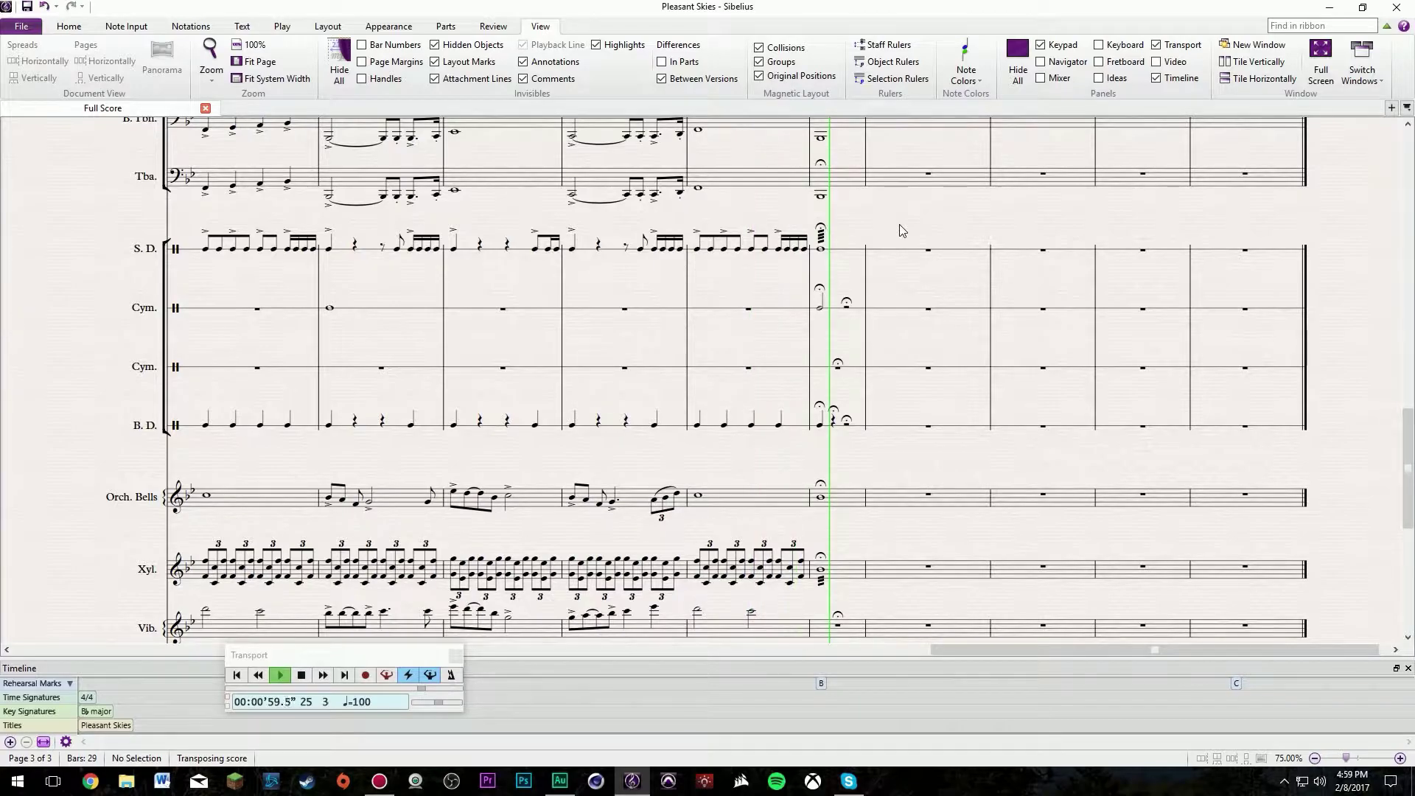
key(space)
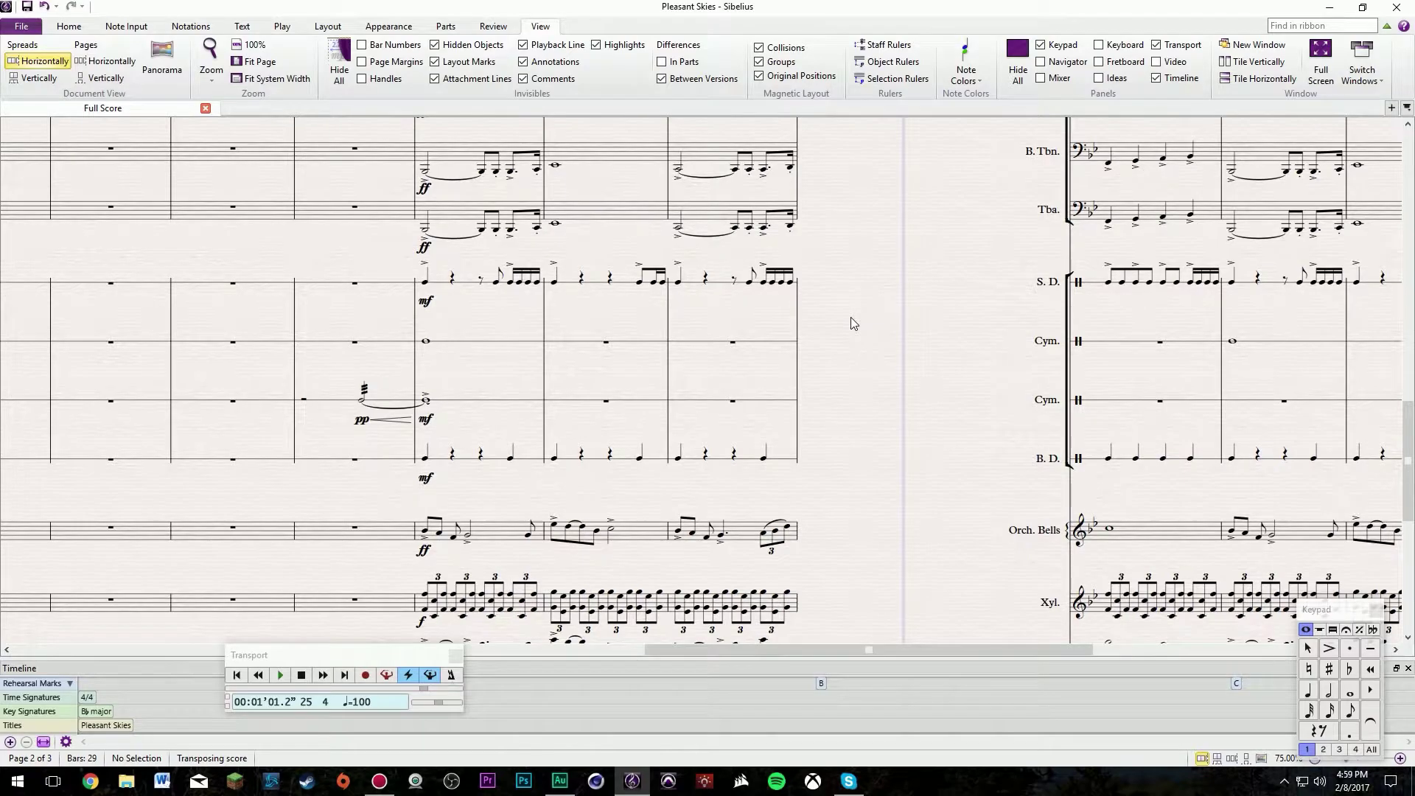
Select bar 16 from the bass drum up to the first trumpet and start playing the brass and percussion together.
scroll(376, 416, up, 1)
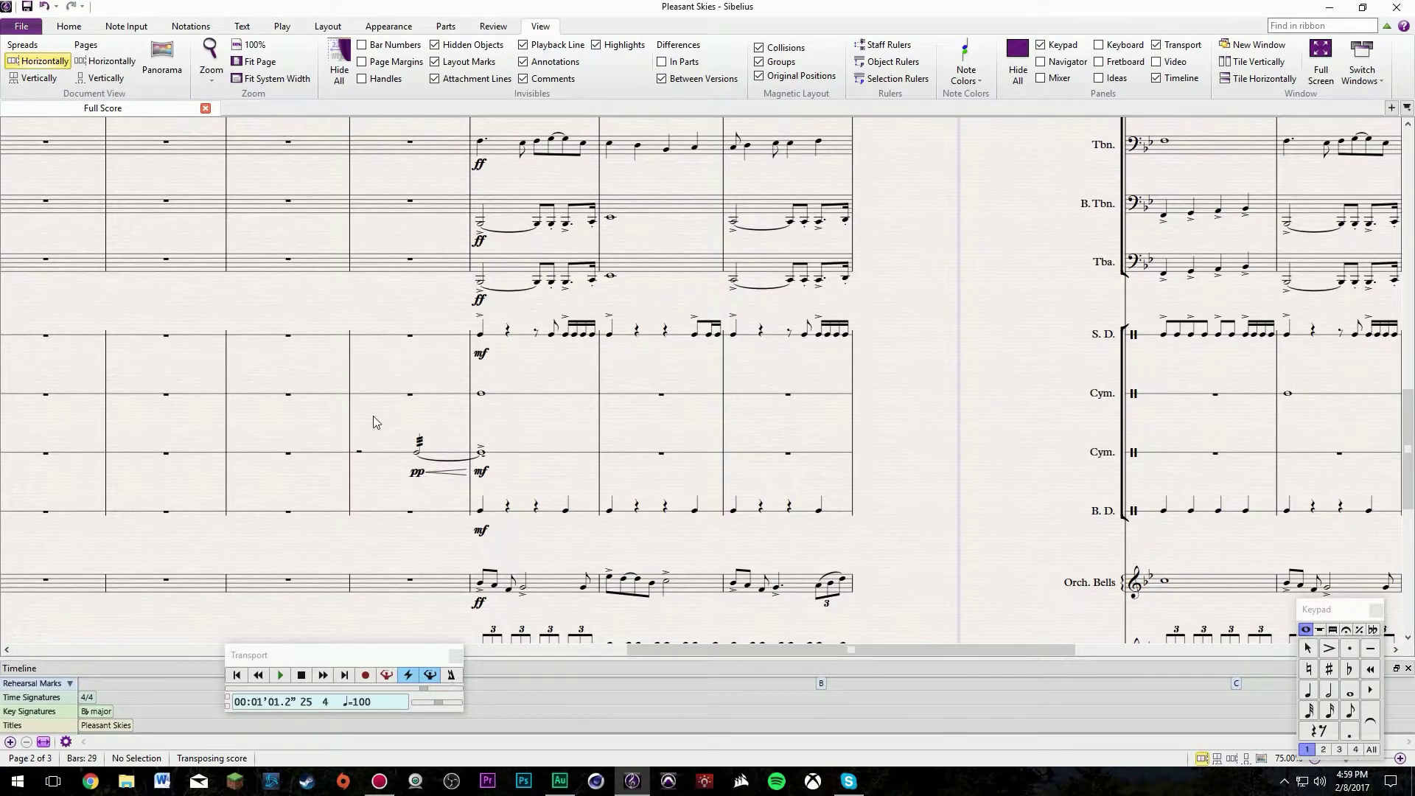
click(383, 508)
scroll(417, 476, up, 10)
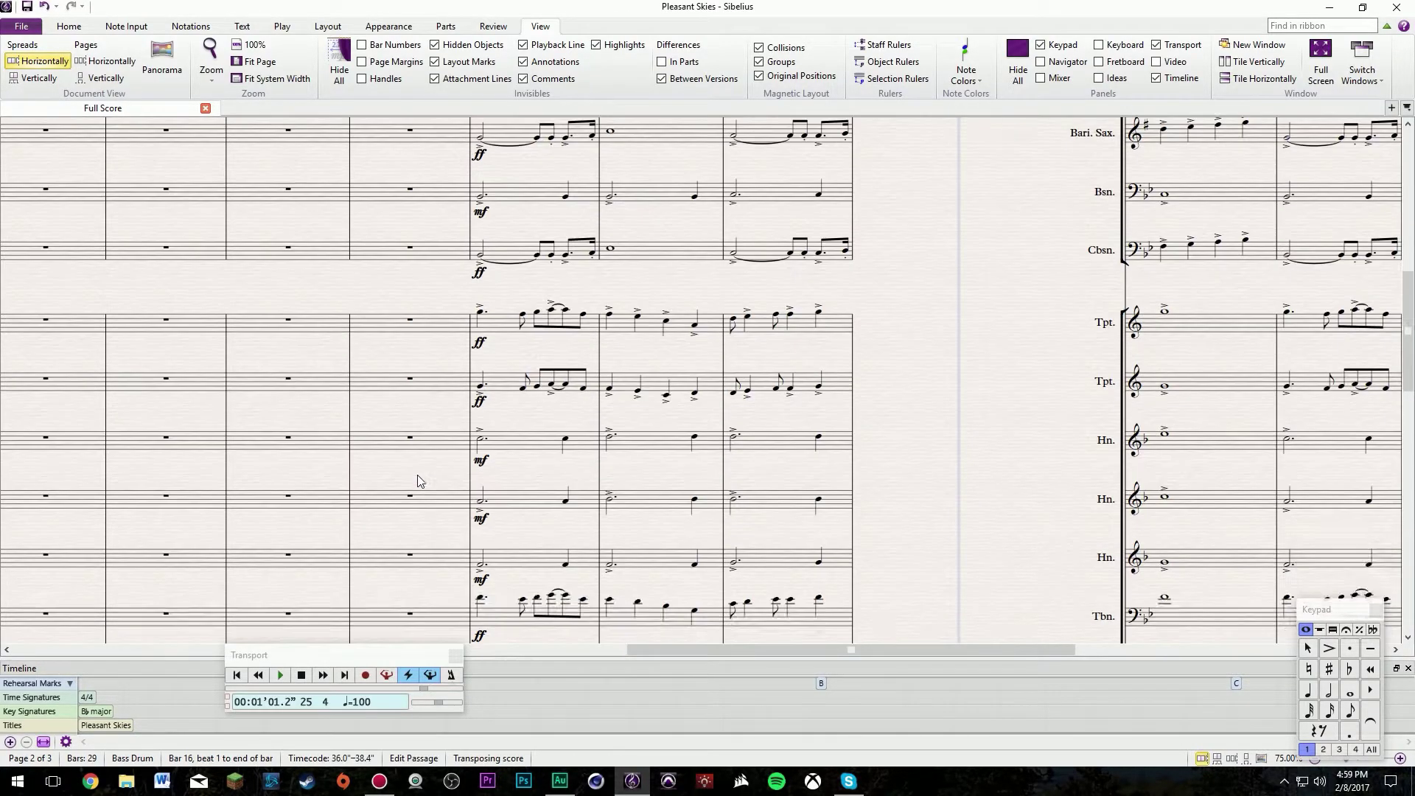
scroll(415, 478, down, 1)
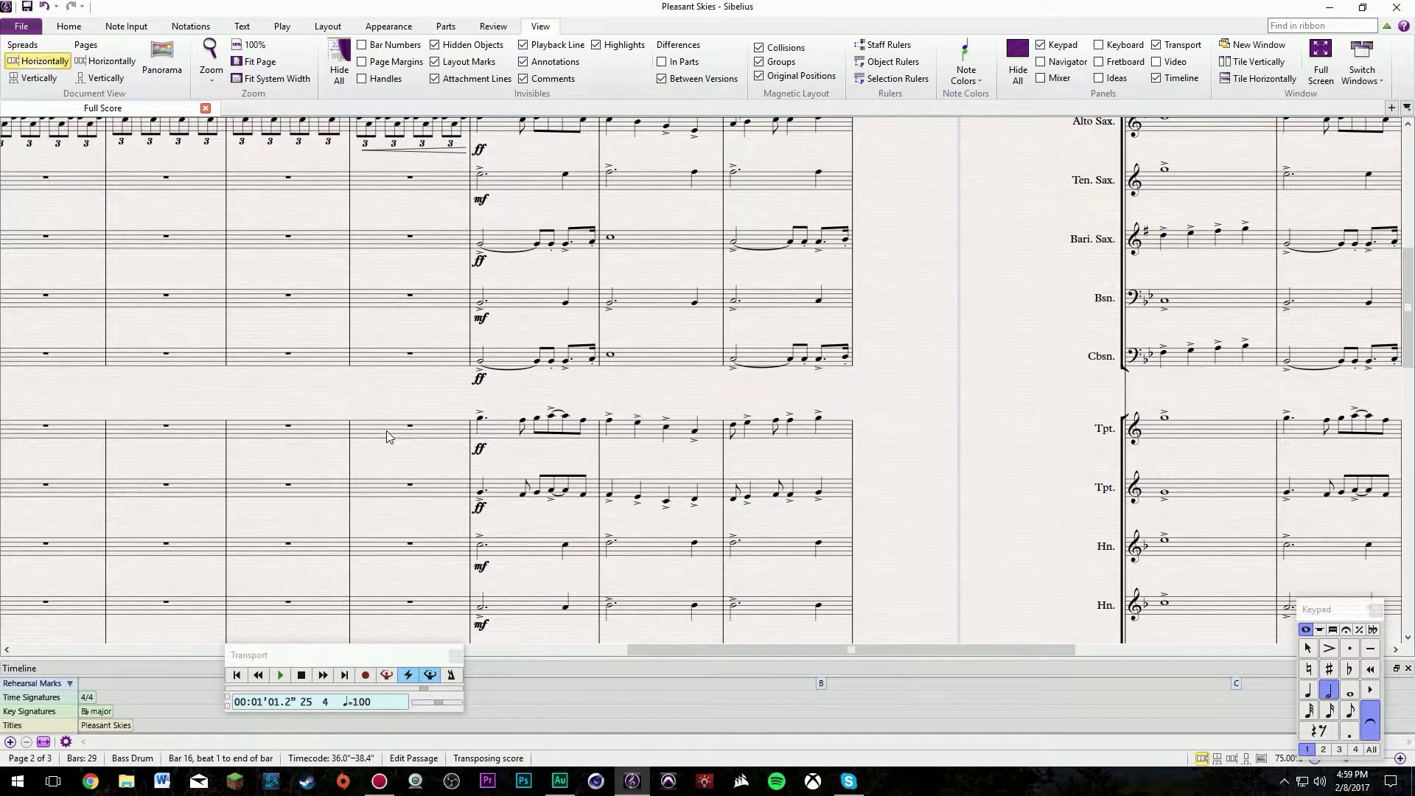
shift+click(386, 431)
key(space)
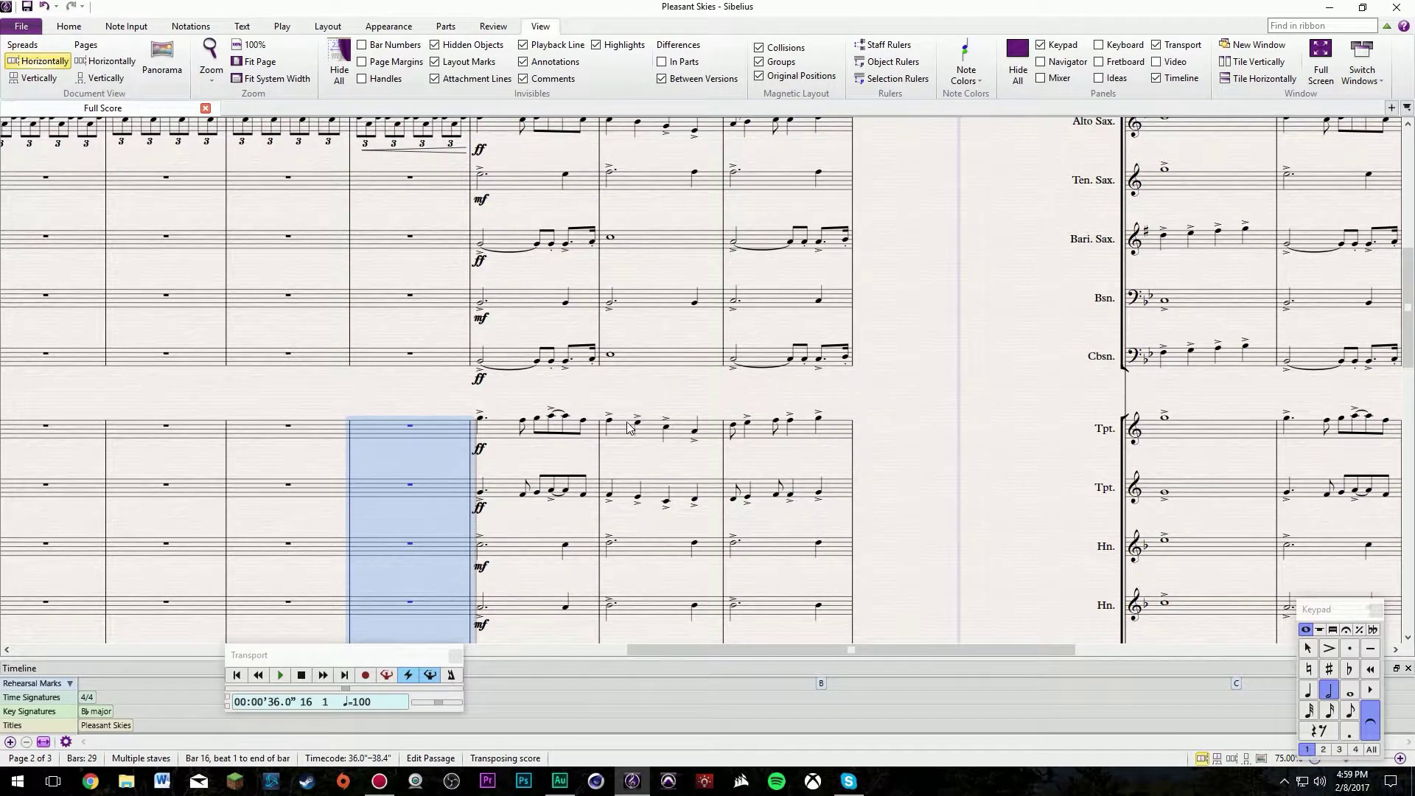
Follow the brass and percussion staves during playback and stop in bar 21.
click(881, 394)
scroll(893, 394, down, 8)
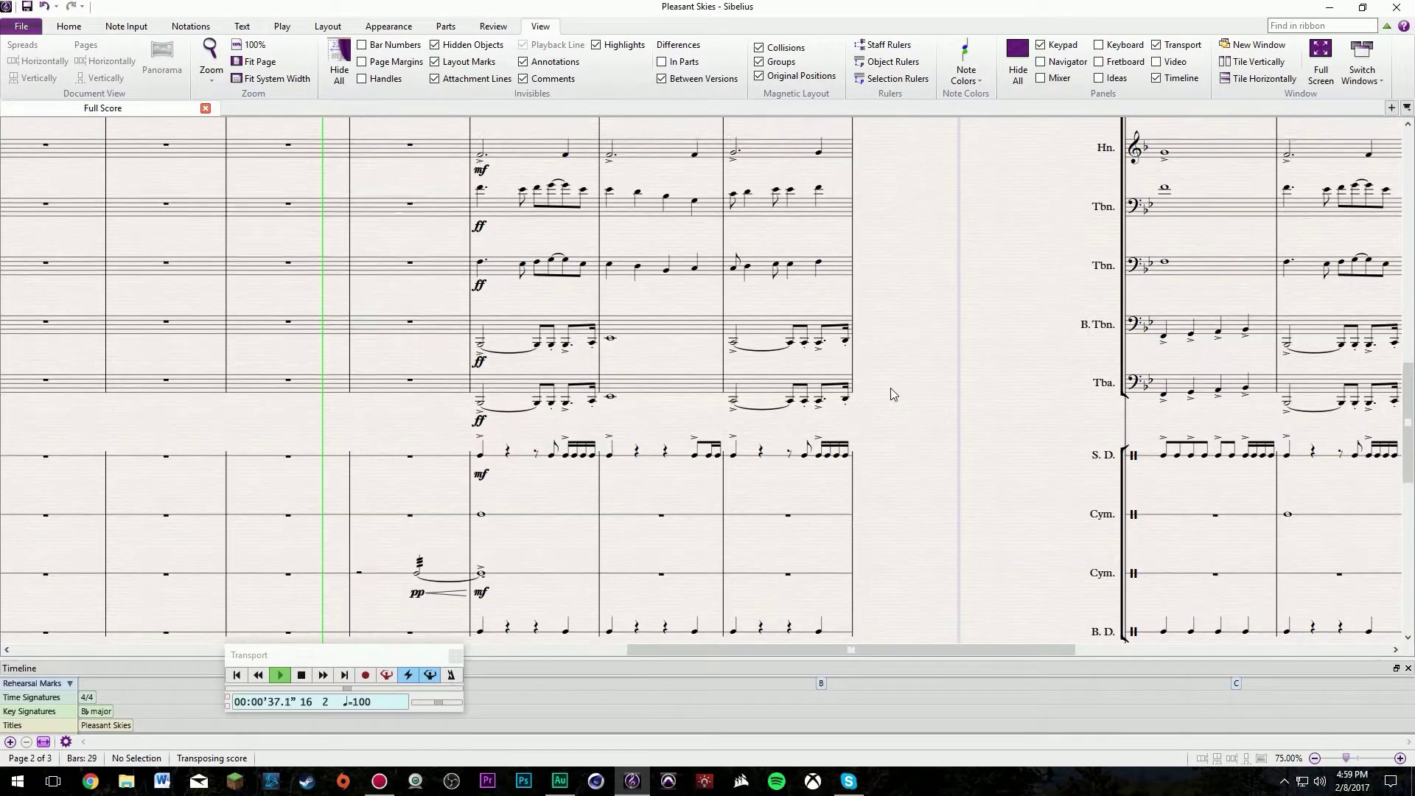
scroll(893, 393, up, 4)
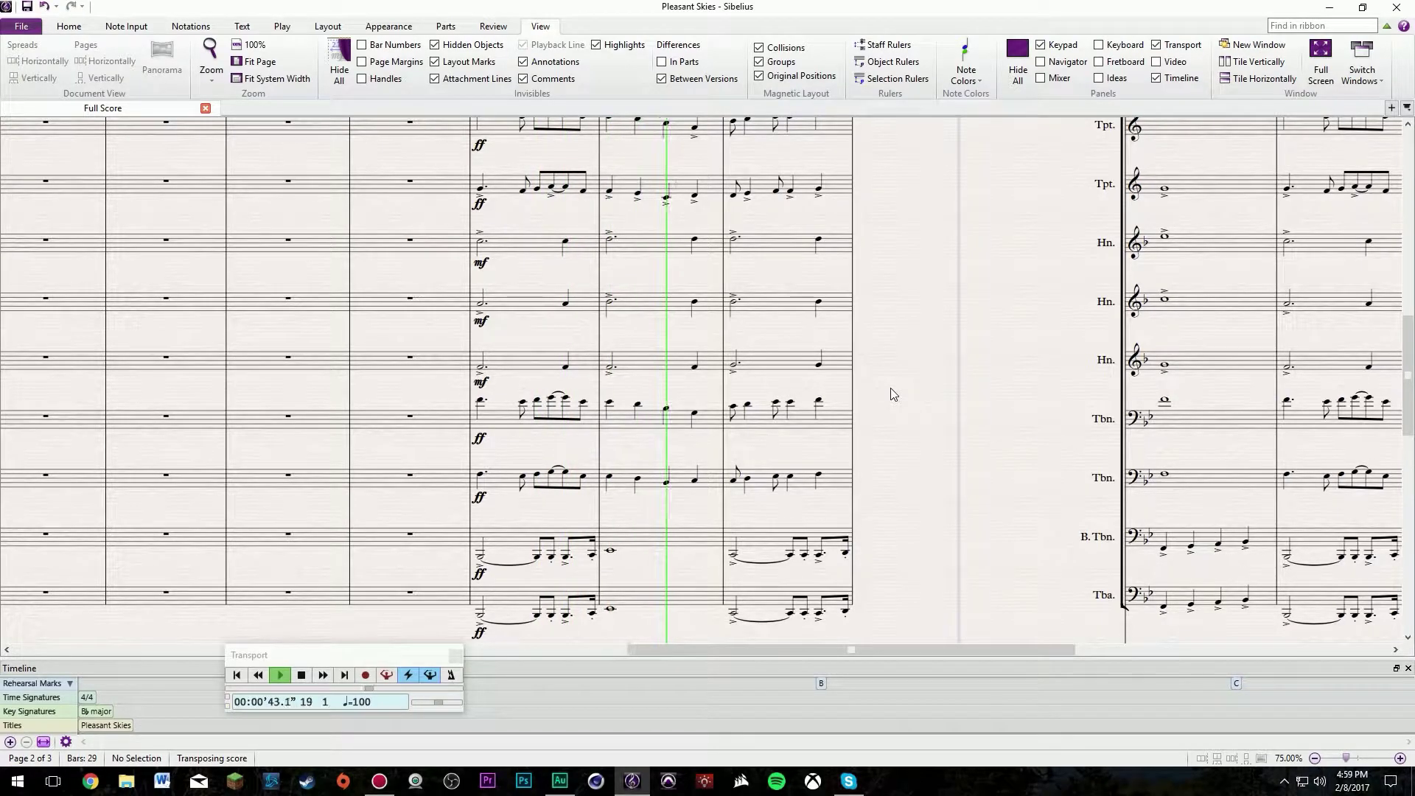
scroll(891, 388, down, 5)
scroll(890, 388, up, 8)
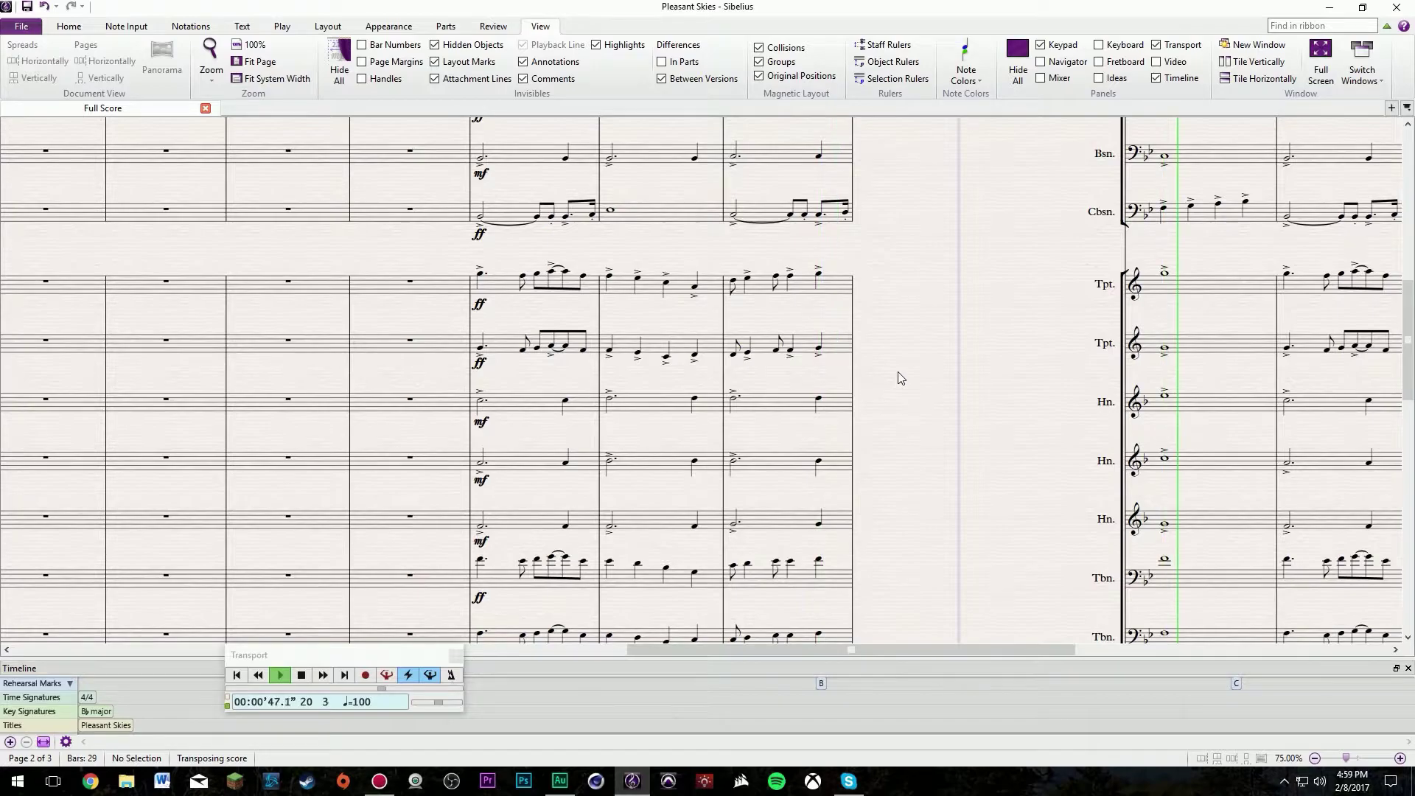
scroll(898, 380, down, 4)
click(280, 675)
Compare the snare drum's sixteenth notes in bar 17 with the tuba rhythm in the same bar.
scroll(914, 440, up, 3)
scroll(894, 440, up, 4)
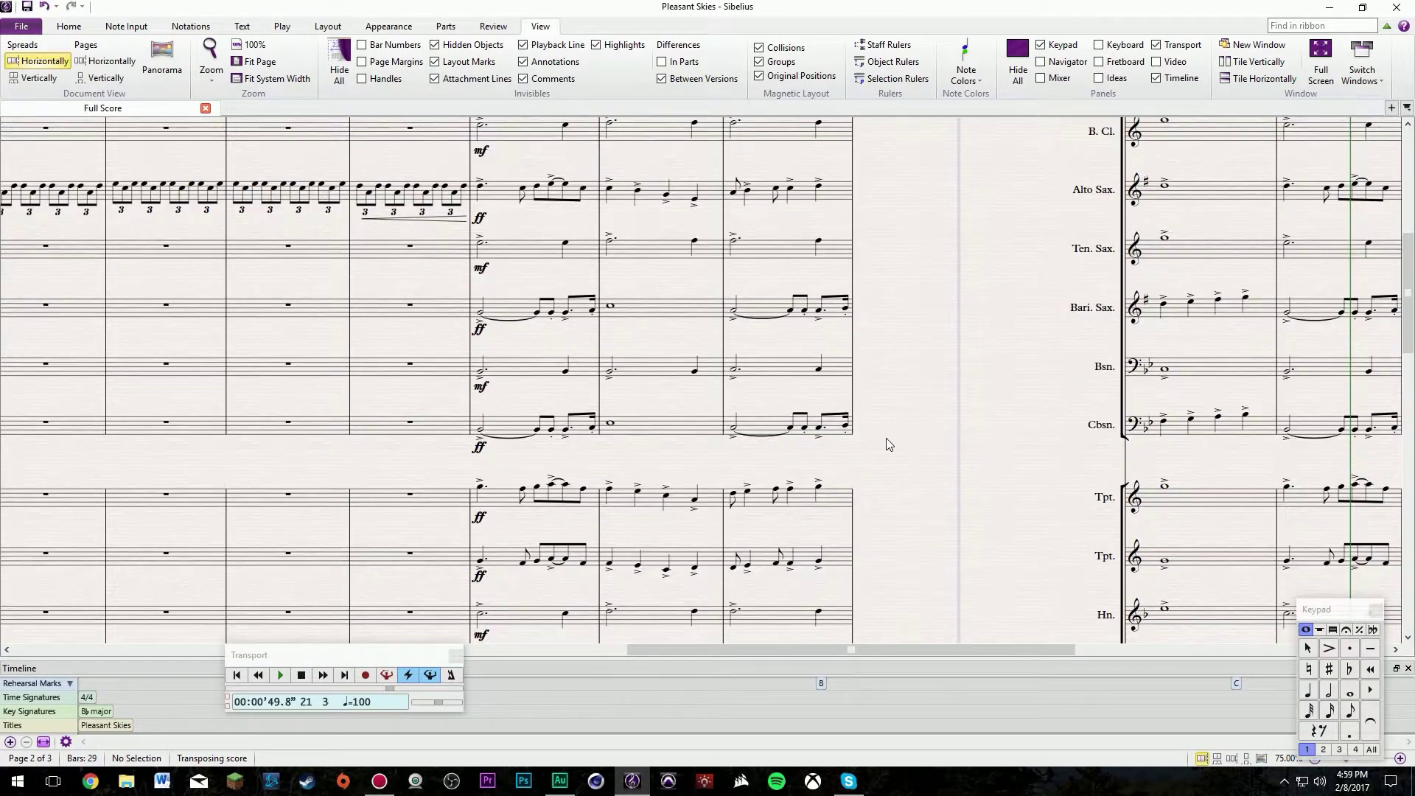
scroll(609, 442, down, 5)
scroll(535, 555, down, 4)
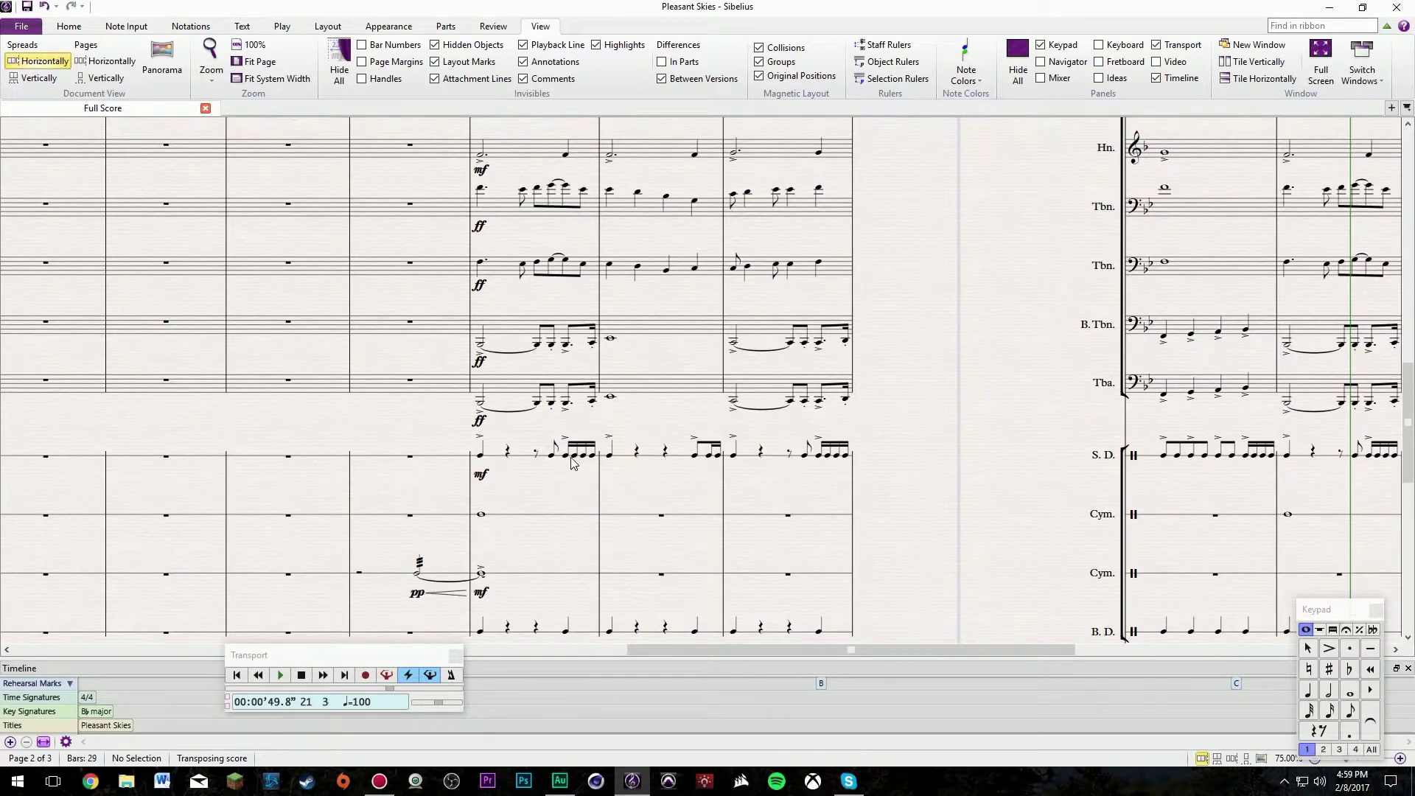
click(566, 455)
key(Escape)
click(567, 403)
key(Escape)
click(568, 461)
key(Escape)
Examine the woodwind and brass parts on page 3 from bar 20 up to rehearsal mark C.
drag(1004, 341, 147, 451)
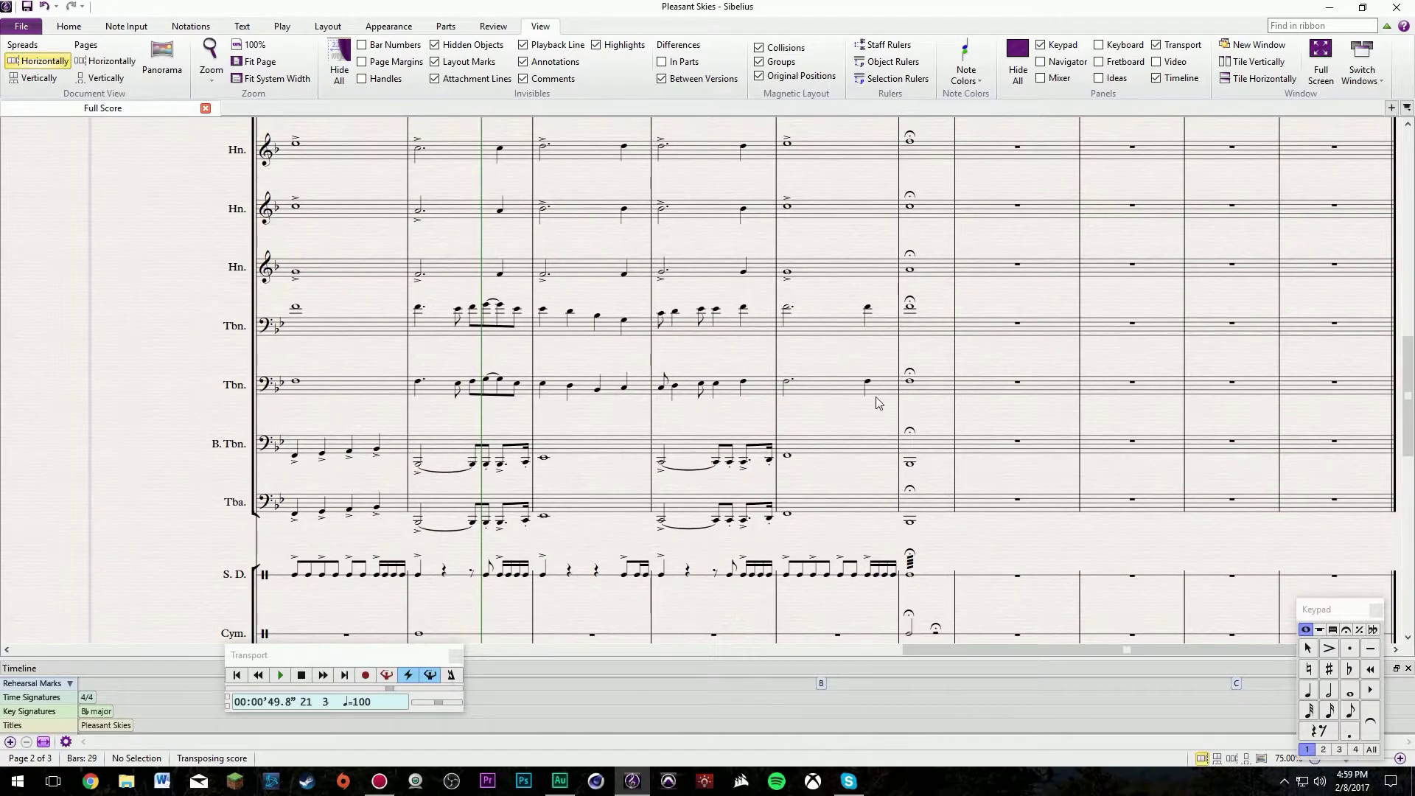
scroll(998, 364, up, 10)
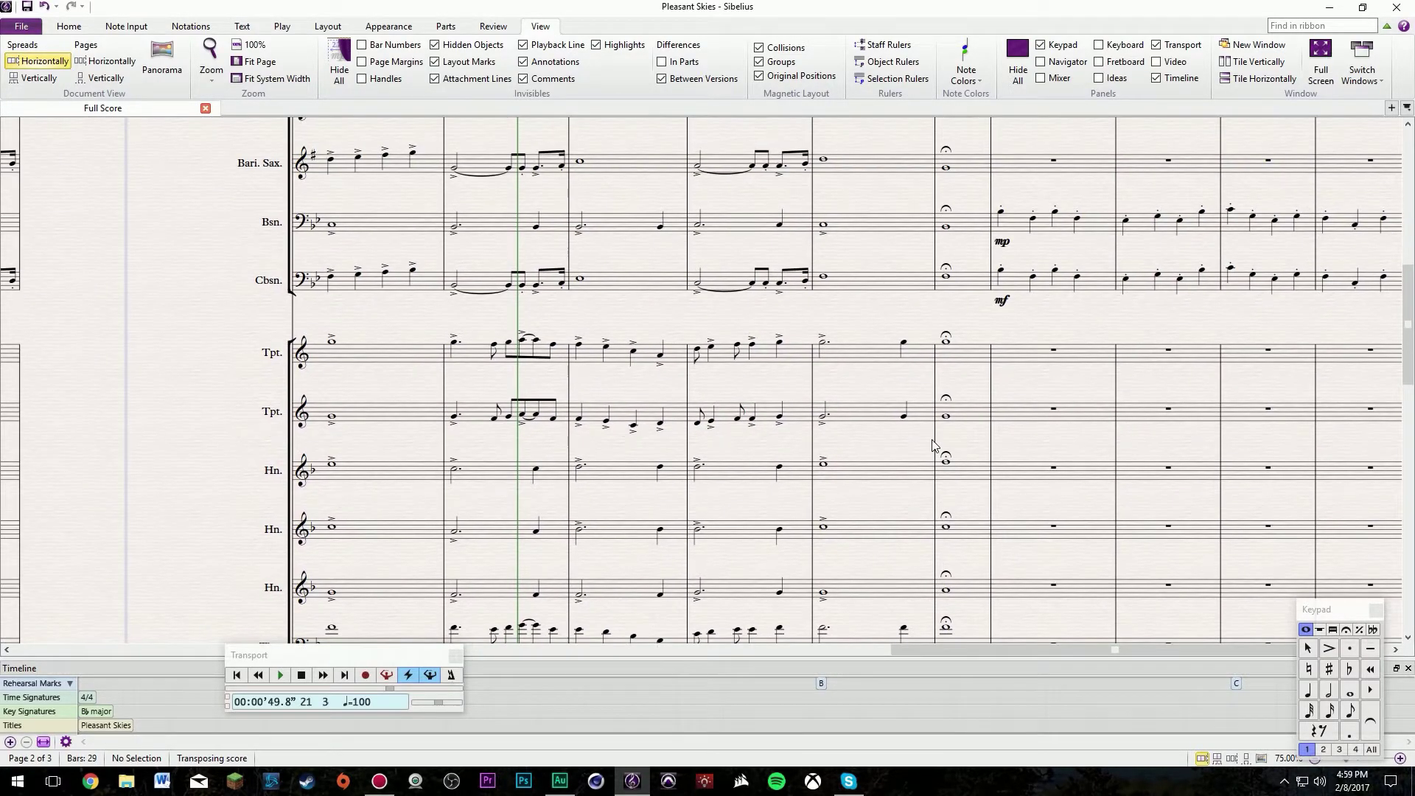
scroll(880, 365, up, 7)
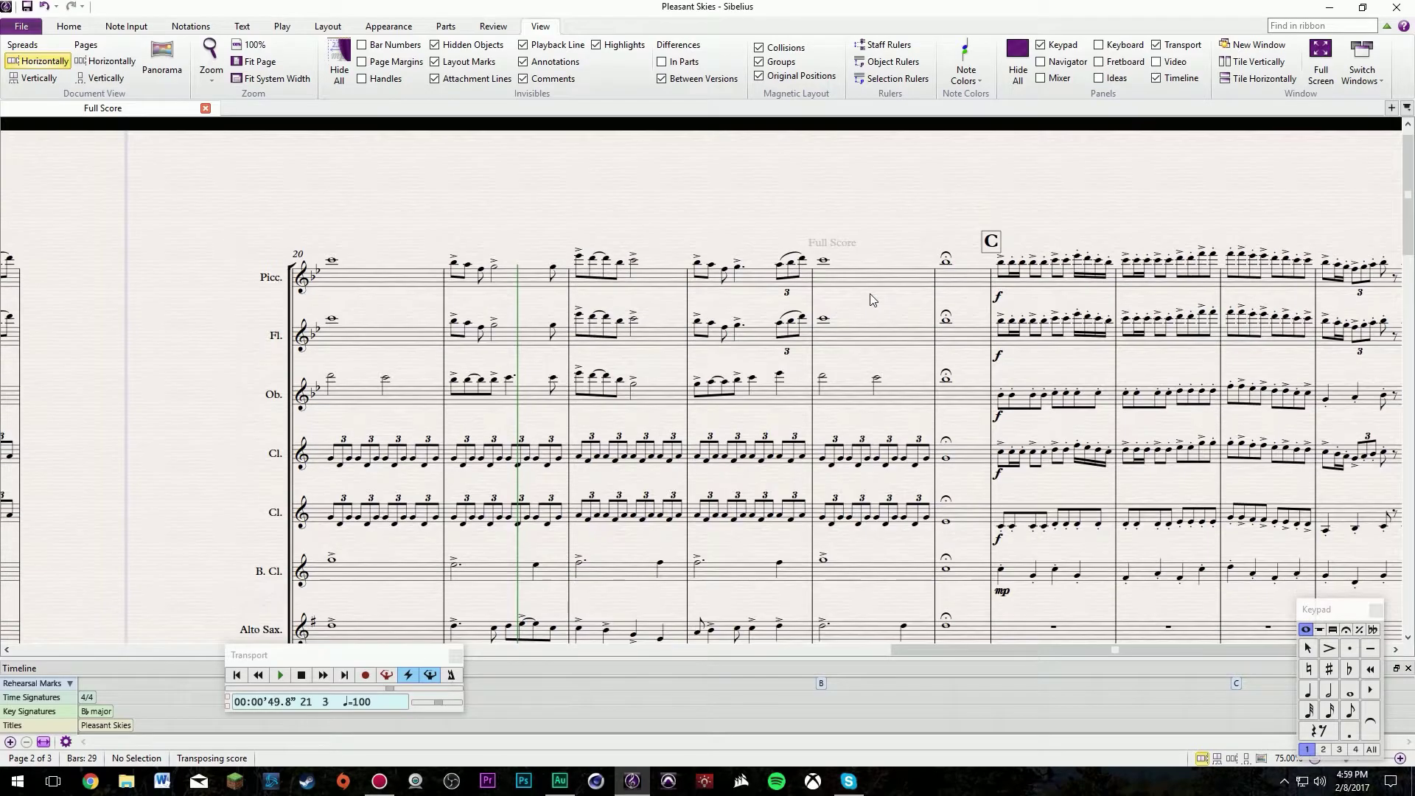
scroll(877, 319, down, 5)
scroll(877, 321, up, 5)
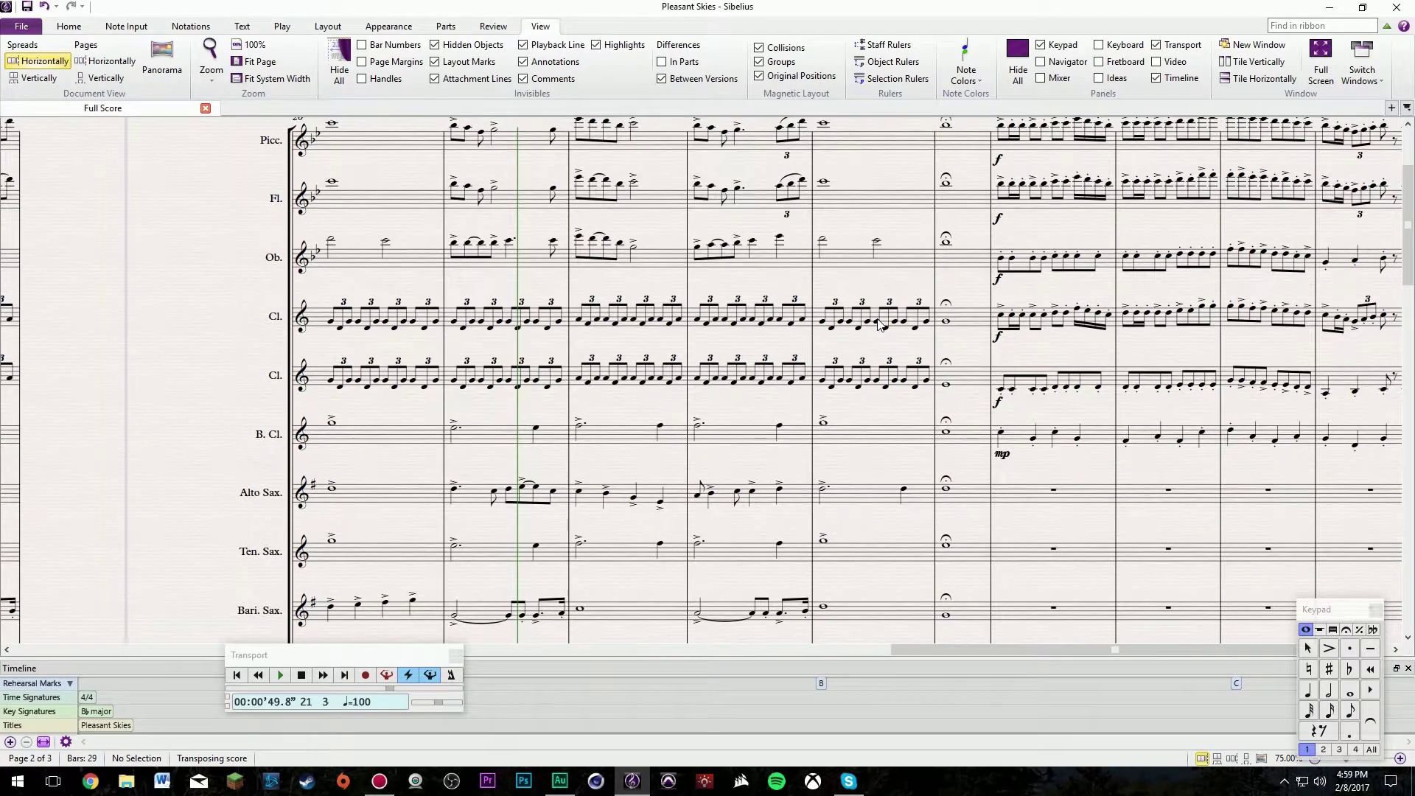
scroll(878, 324, down, 6)
scroll(879, 324, down, 5)
scroll(880, 309, up, 6)
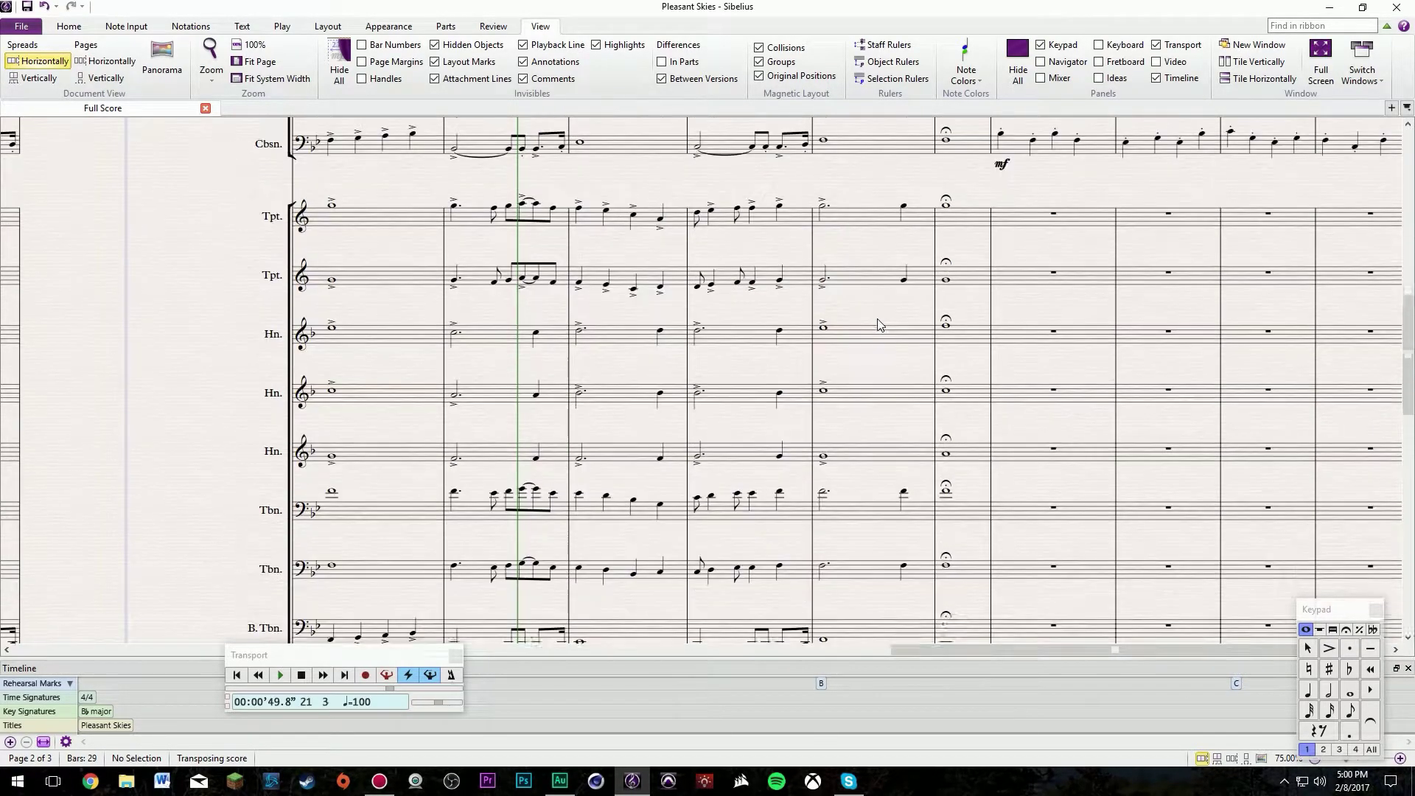
scroll(869, 369, down, 5)
scroll(869, 379, up, 3)
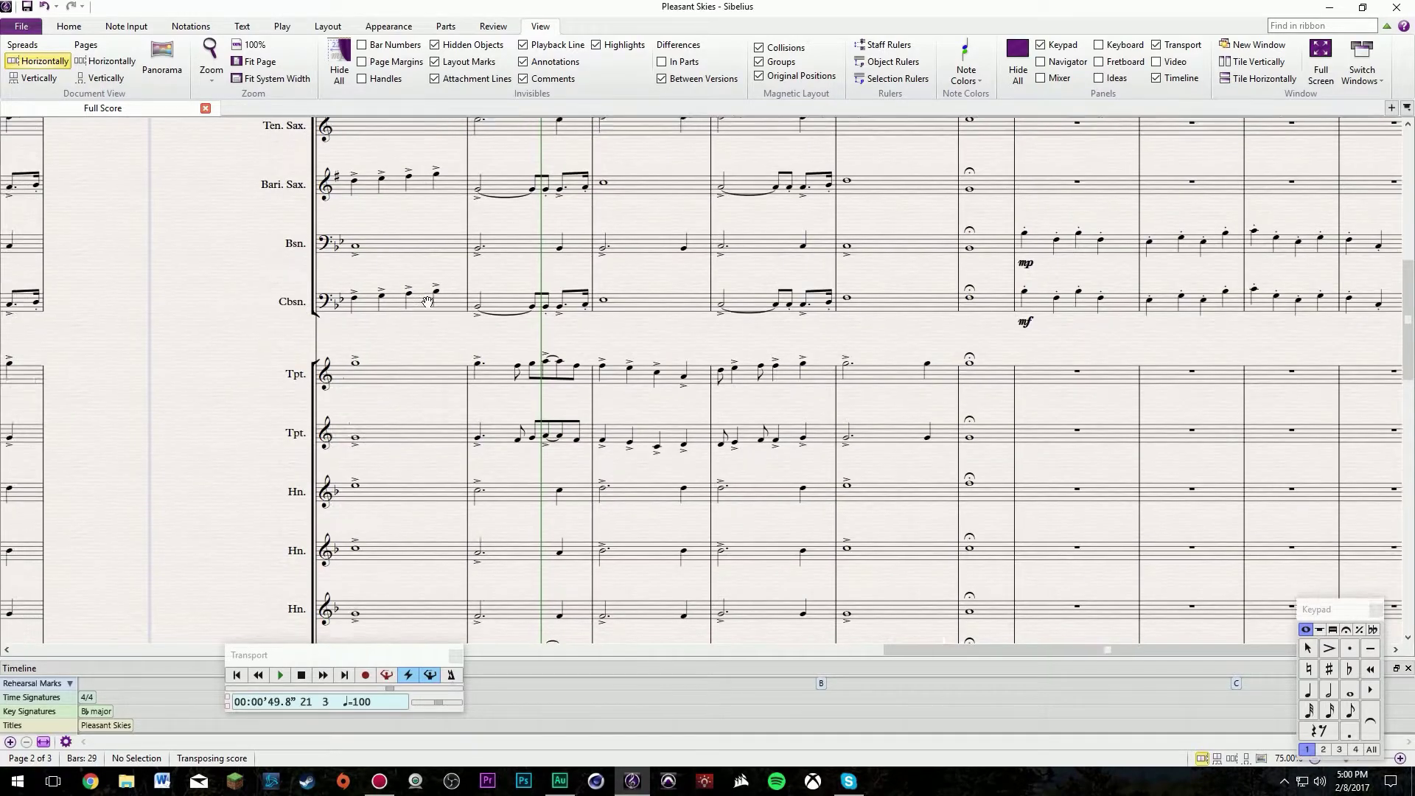
Check bar 17 of the third horn alongside the surrounding brass and low woodwind staves on page 2.
scroll(1001, 177, left, 6)
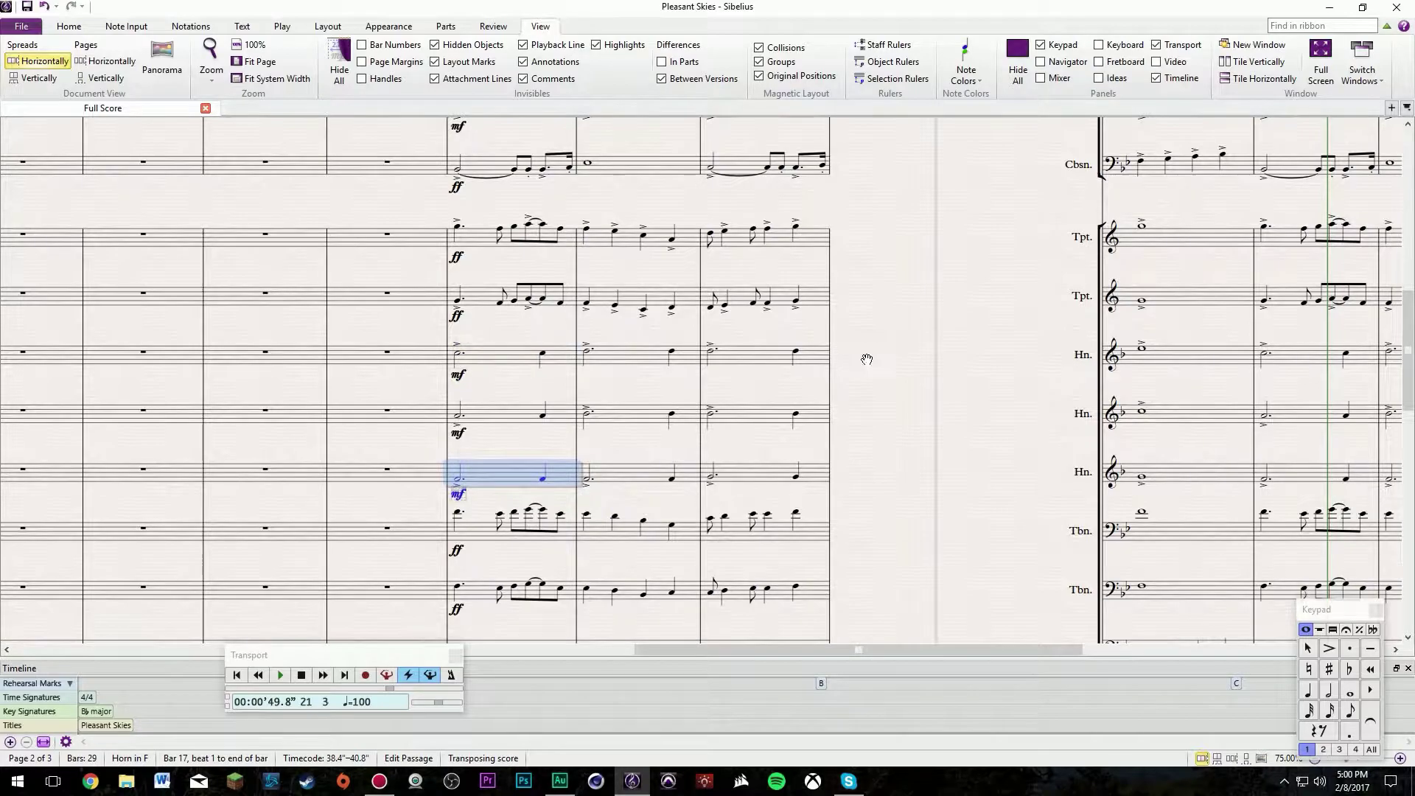
scroll(929, 347, left, 1)
scroll(1009, 337, down, 3)
scroll(1010, 337, up, 5)
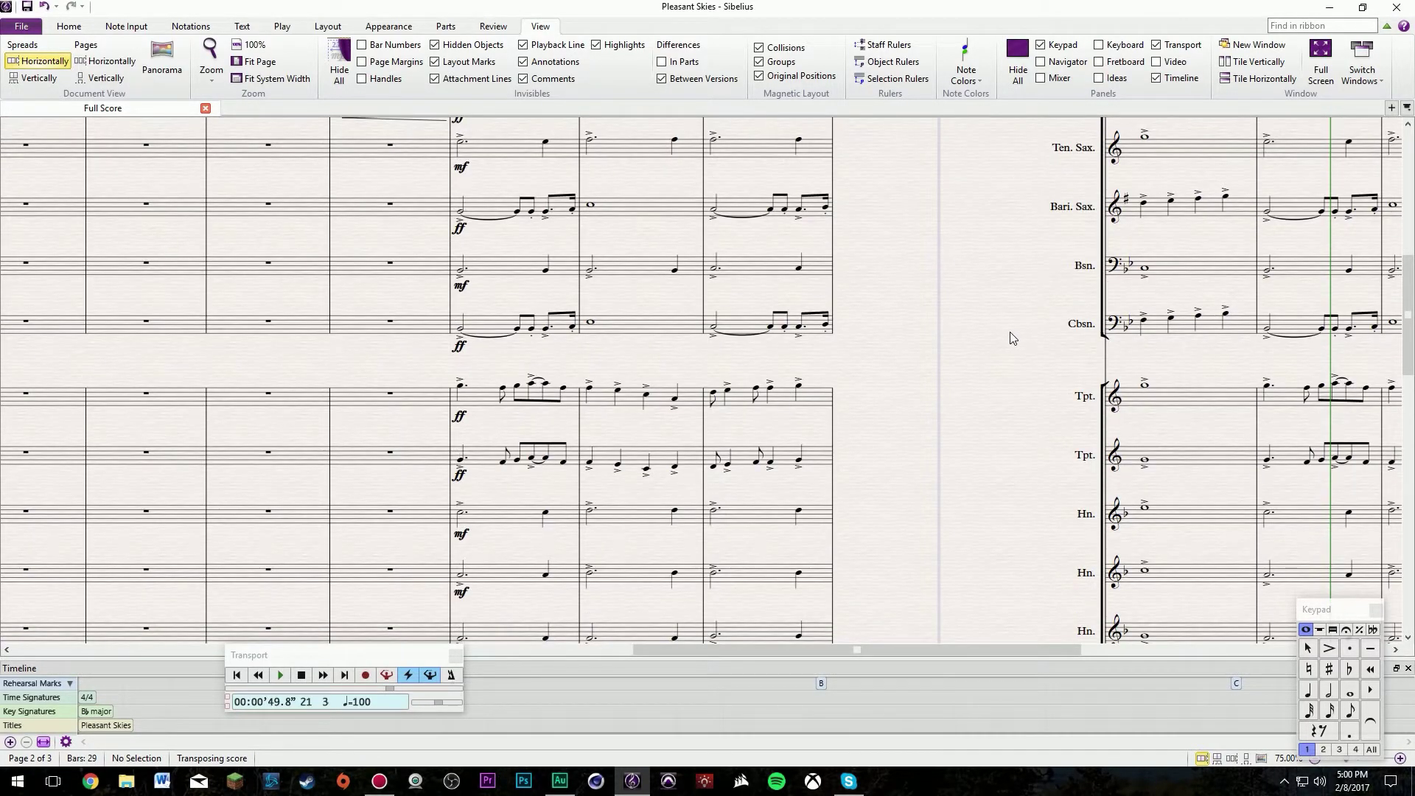
Examine the page 3 woodwind staves and check the oboe's two notes in bar 24.
scroll(958, 310, right, 10)
drag(917, 229, 803, 516)
scroll(814, 413, up, 4)
scroll(815, 405, down, 5)
scroll(814, 392, up, 3)
scroll(814, 392, up, 2)
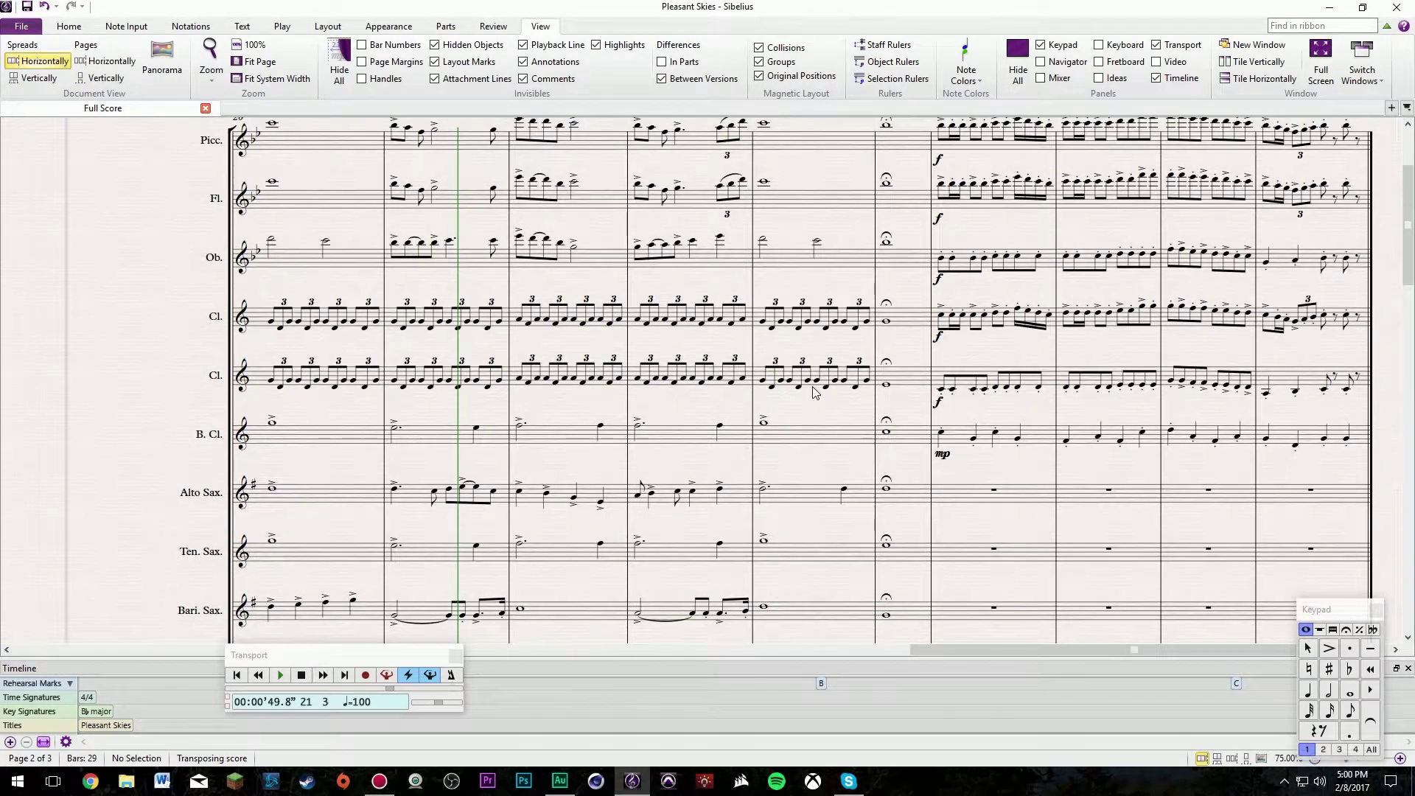
scroll(803, 262, down, 1)
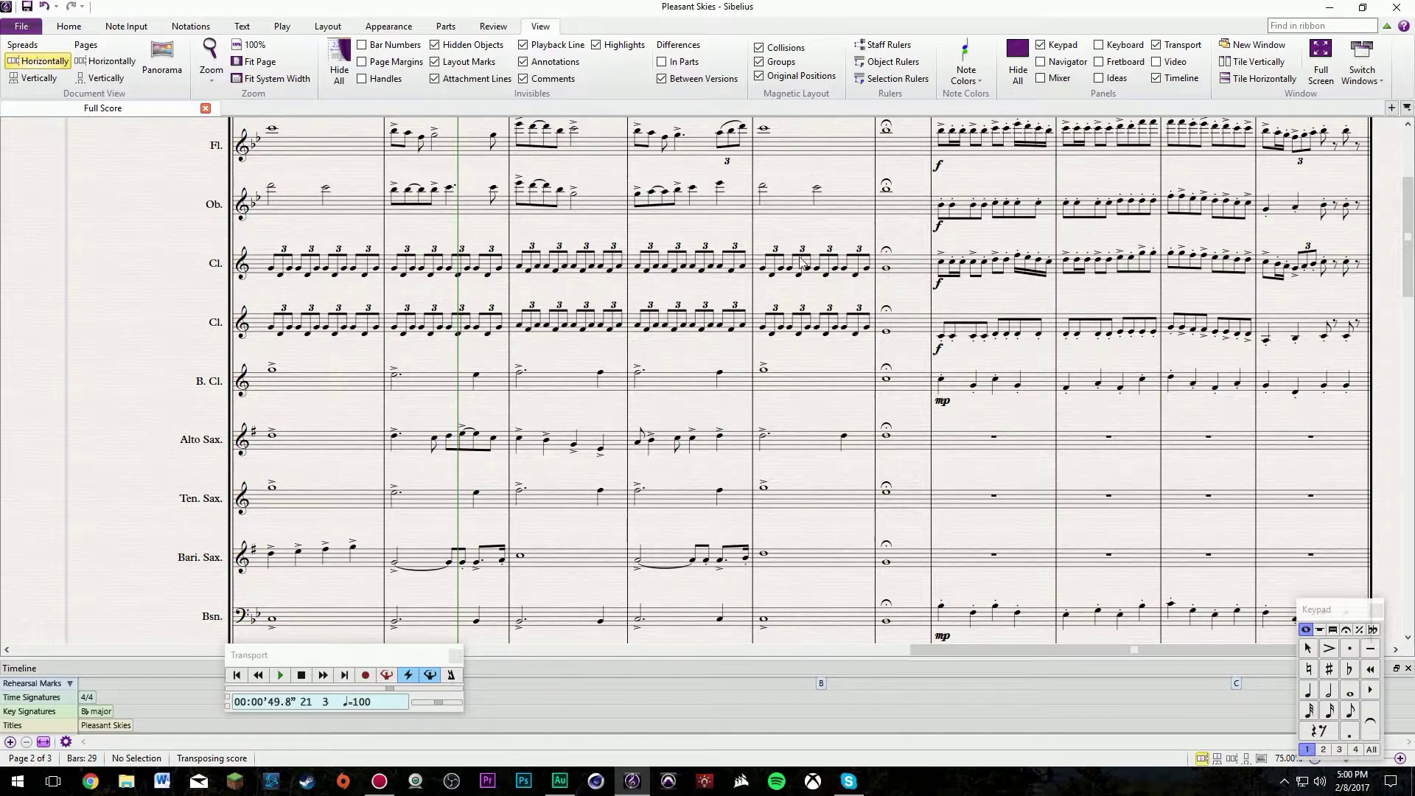
drag(781, 188, 967, 259)
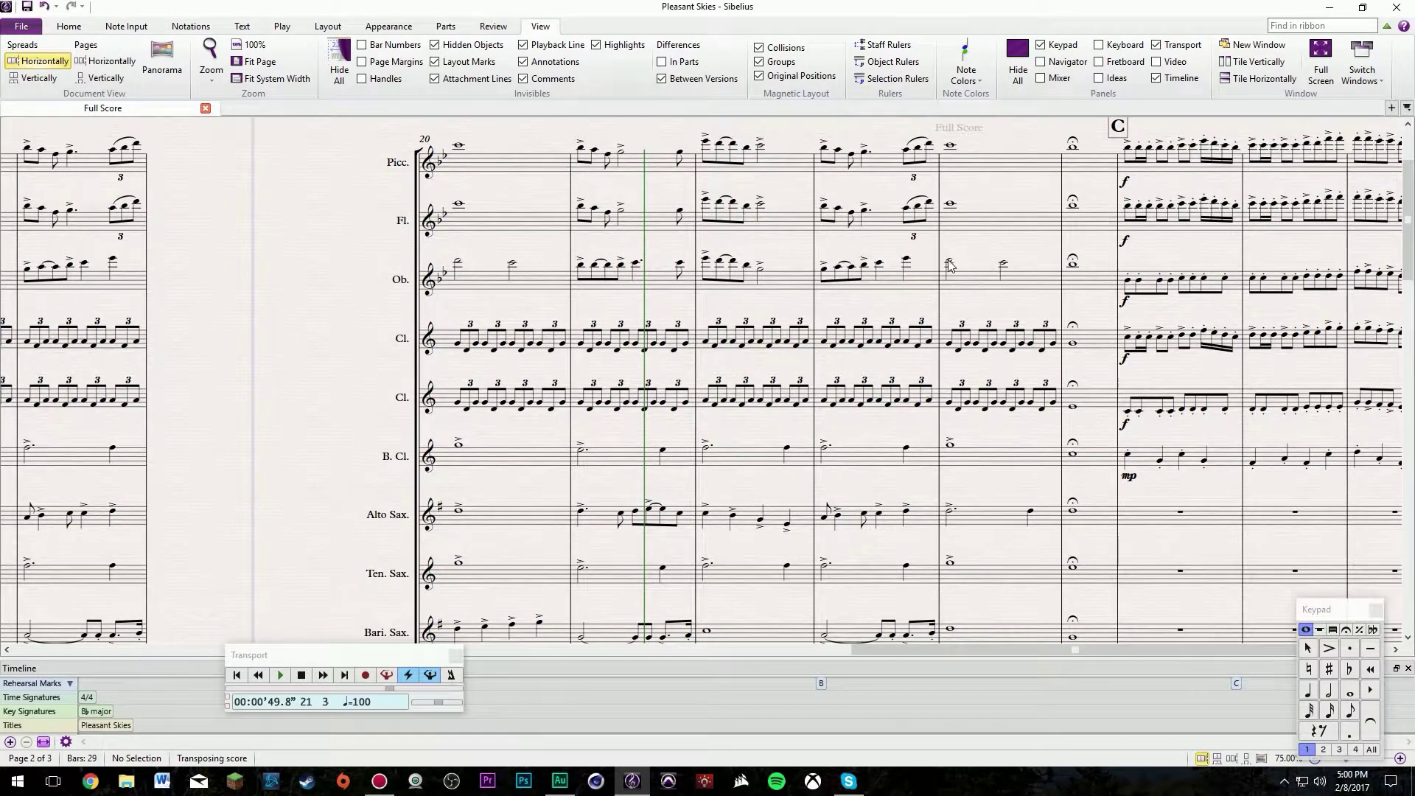
click(950, 264)
click(967, 243)
click(1004, 269)
key(Escape)
Compare the saxophone, bassoon and contrabassoon parts from bar 17 on page 2 with their continuation on page 3.
scroll(970, 342, down, 5)
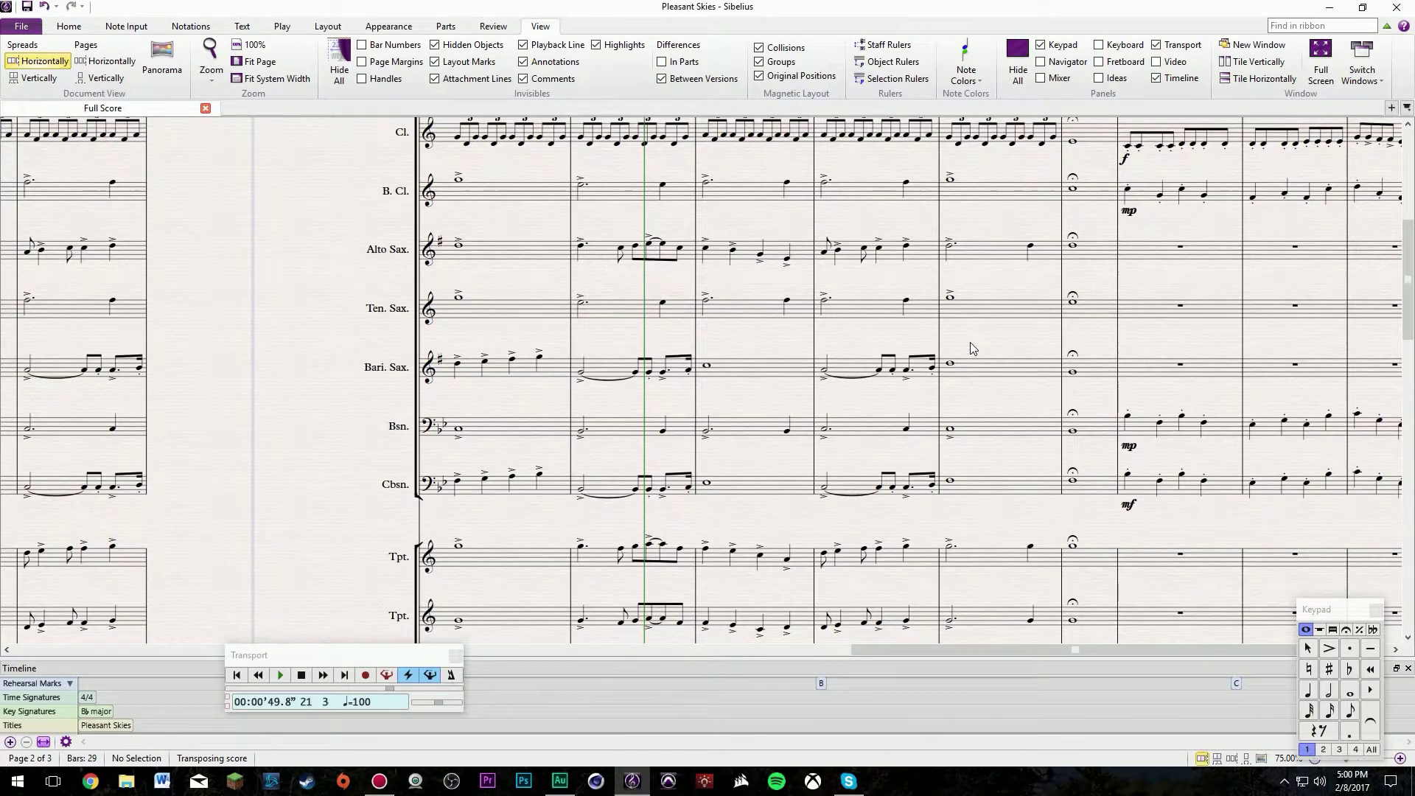
scroll(1134, 308, left, 10)
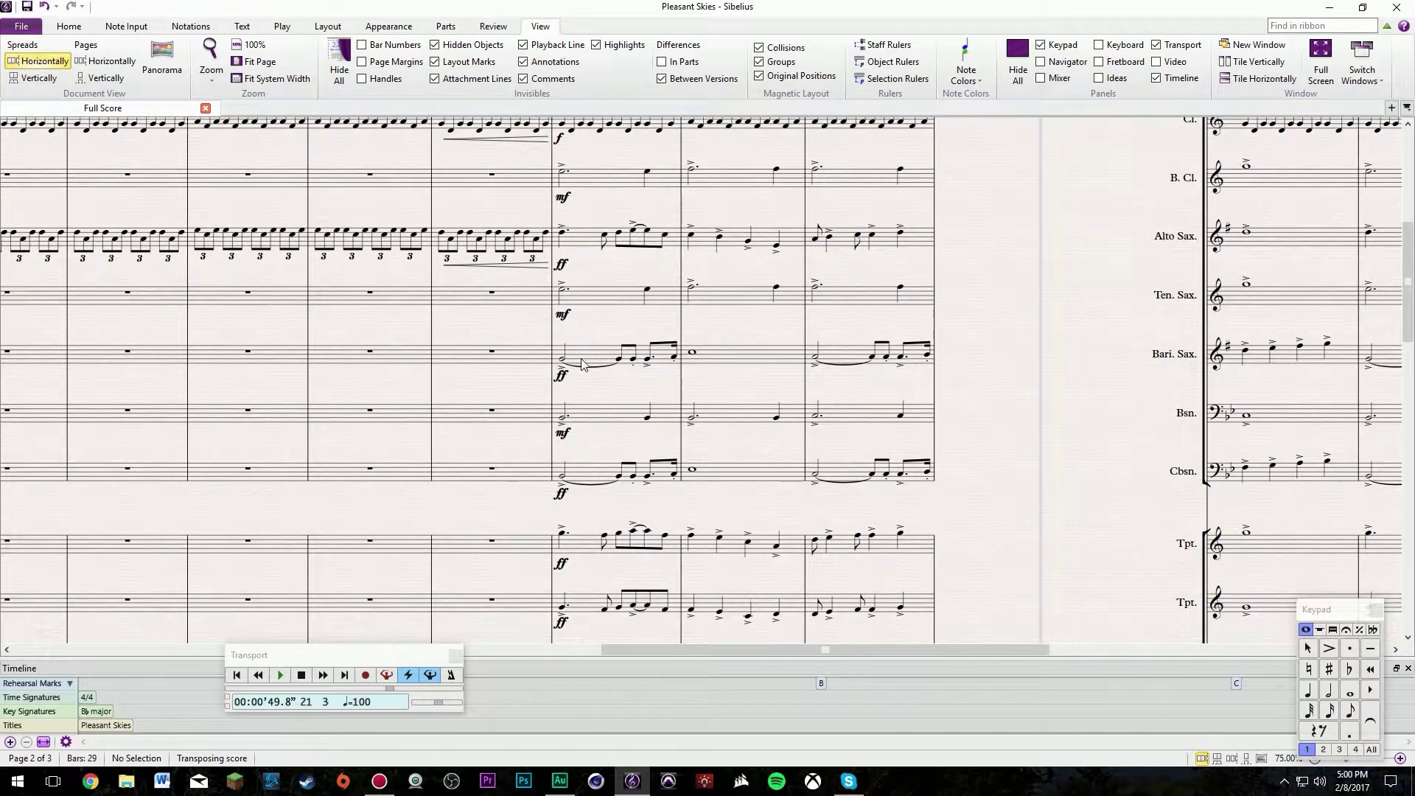
drag(600, 331, 704, 426)
click(691, 351)
drag(1179, 308, 752, 306)
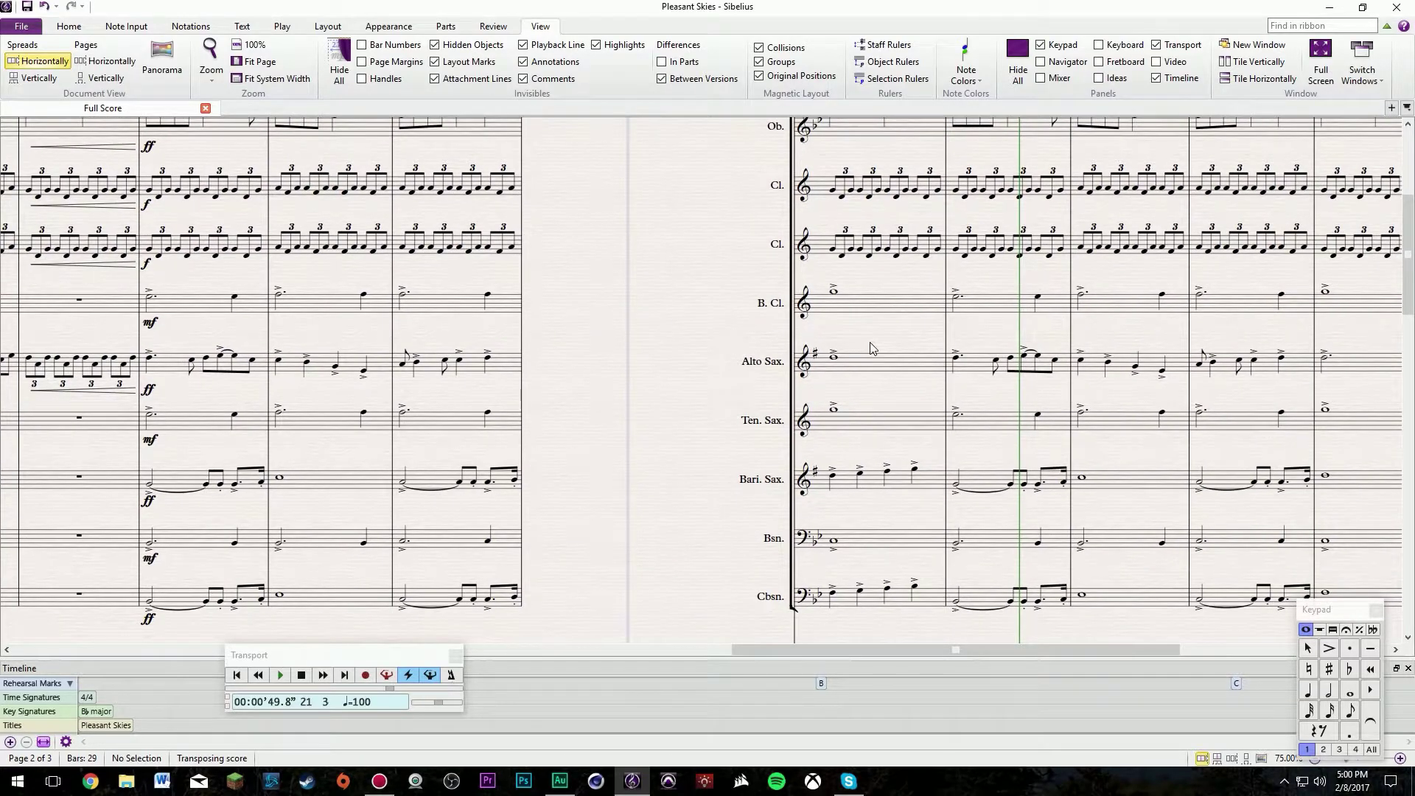
drag(886, 344, 881, 358)
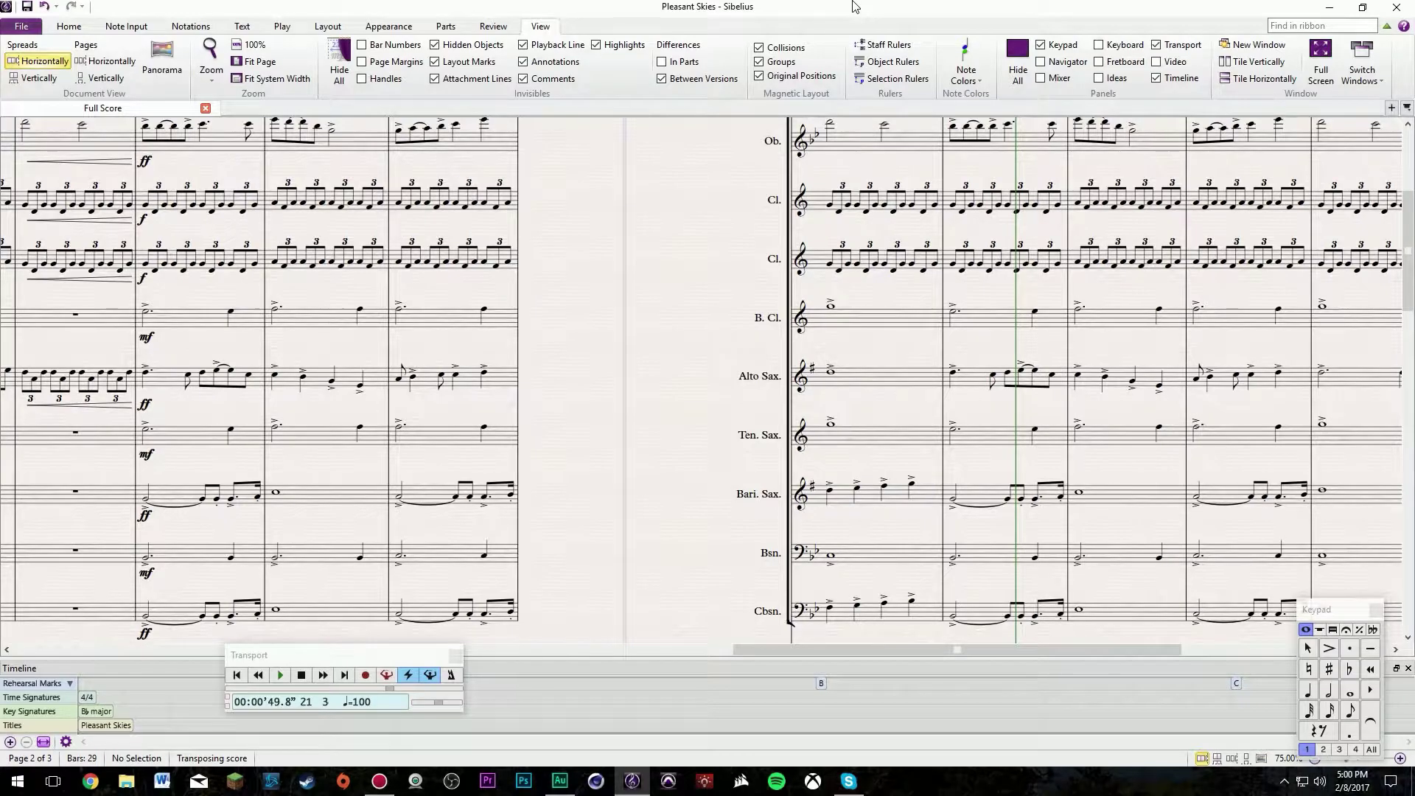
drag(1095, 346, 738, 408)
scroll(748, 414, down, 2)
scroll(748, 408, up, 5)
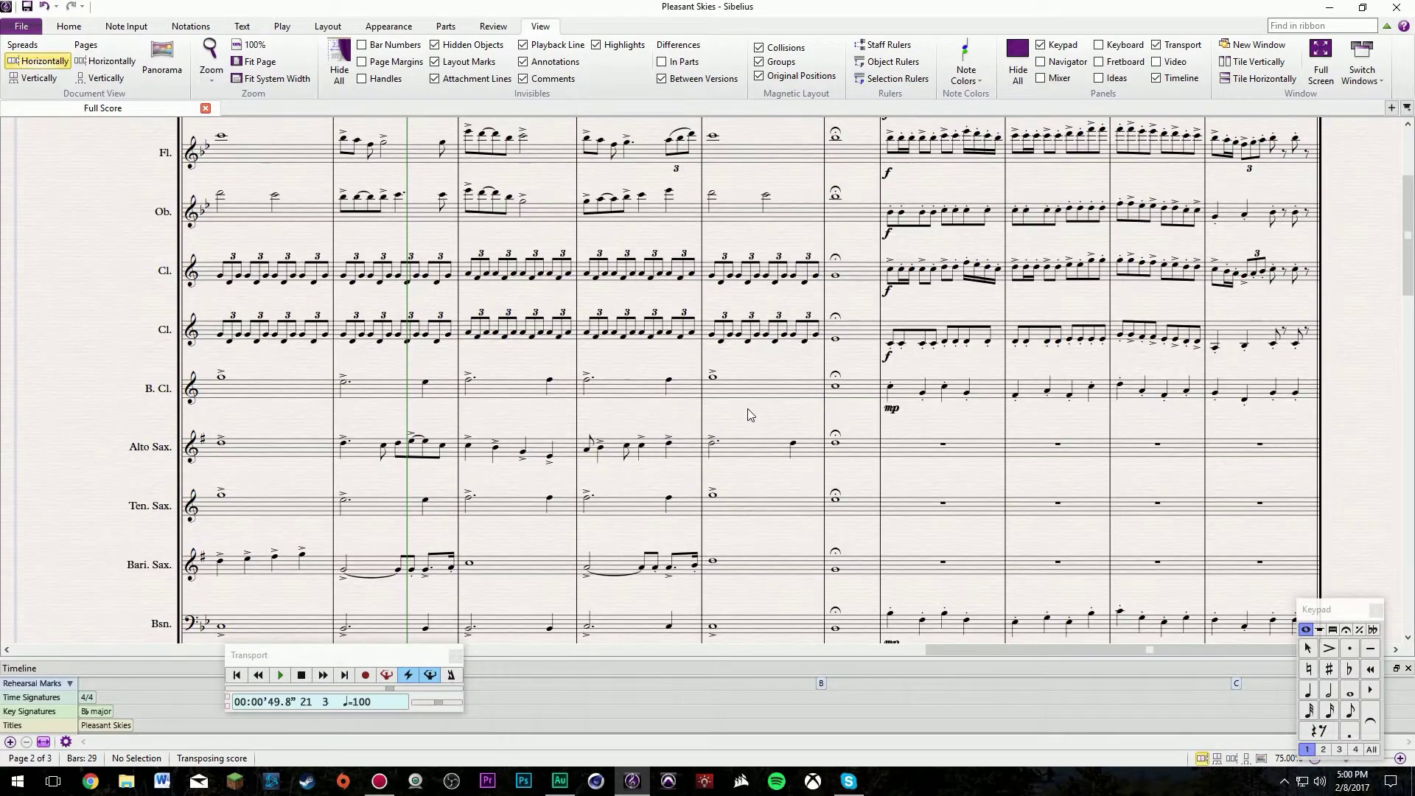
Select bar 25 of the piccolo and examine the fermata bar down through the brass, percussion and strings.
click(859, 304)
scroll(859, 304, down, 15)
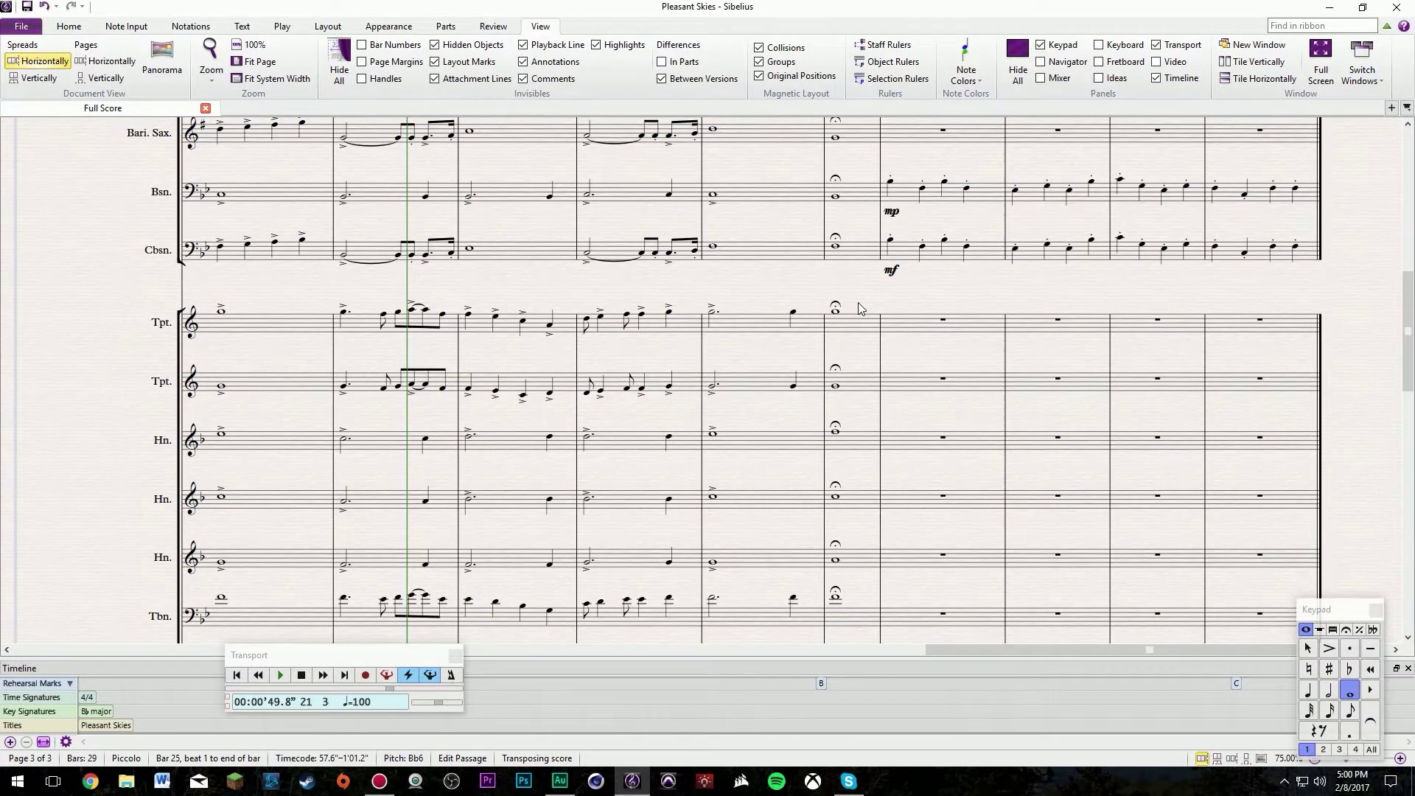
scroll(858, 302, down, 2)
scroll(858, 302, up, 5)
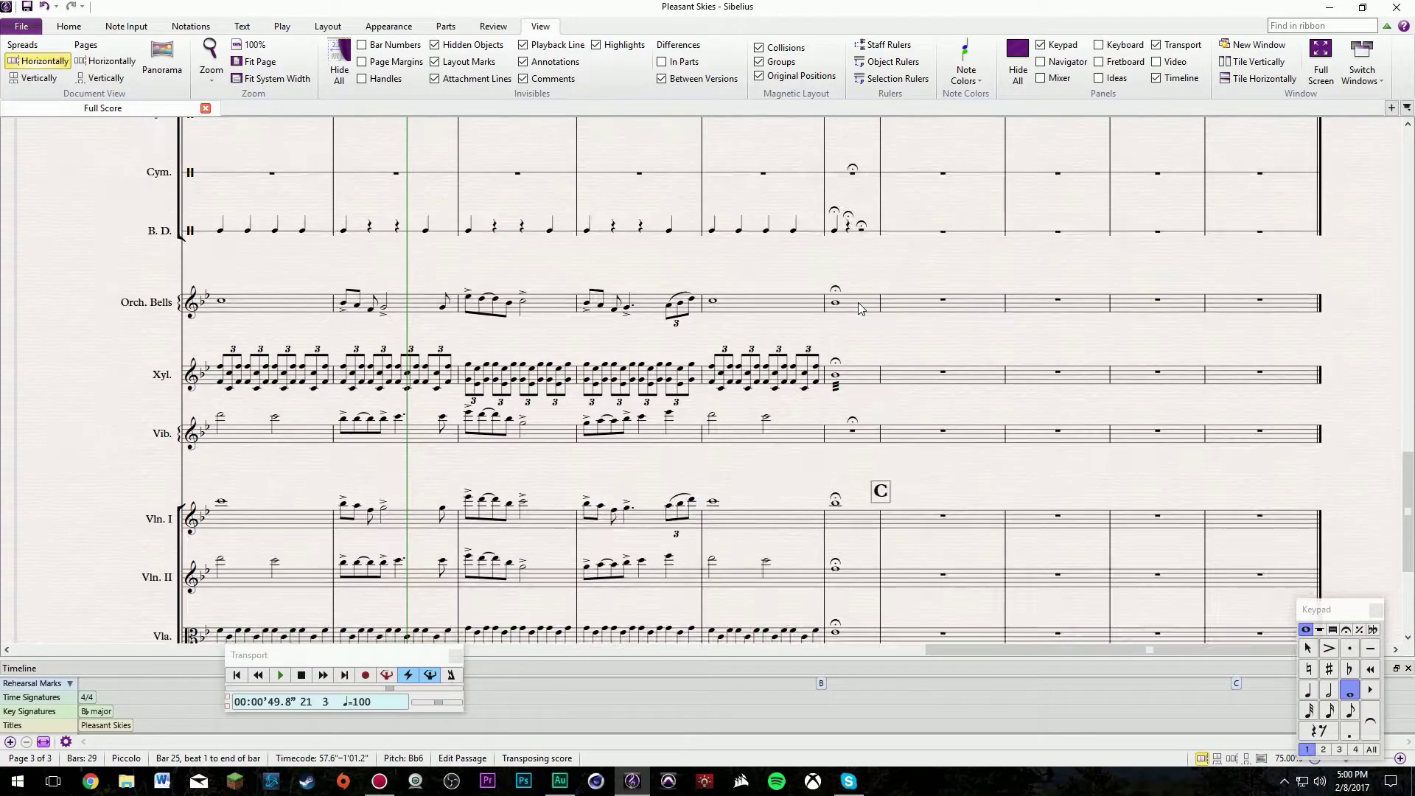
scroll(860, 428, down, 8)
scroll(915, 242, up, 20)
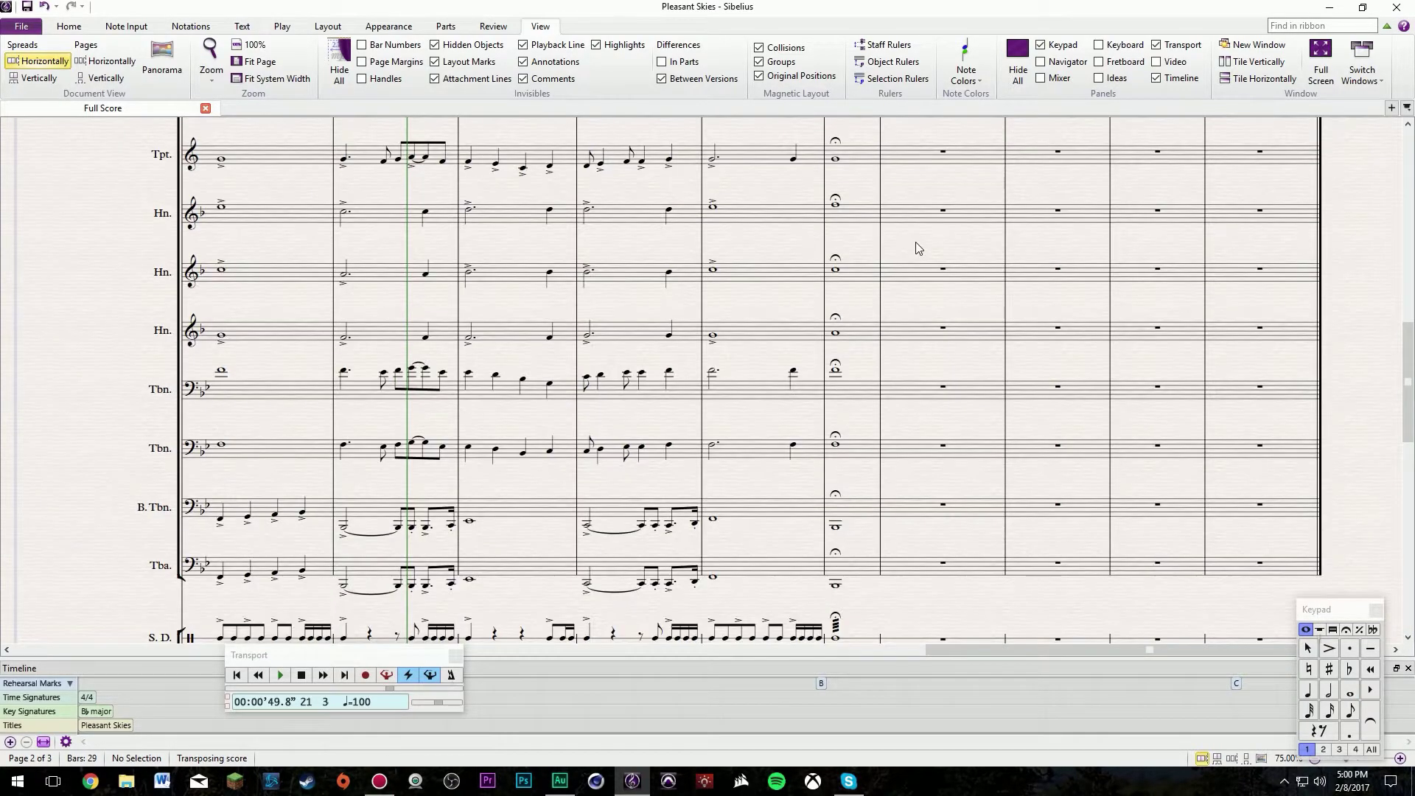
Check the barline at rehearsal mark C and the upper woodwinds in bar 24, leaving nothing selected.
click(986, 221)
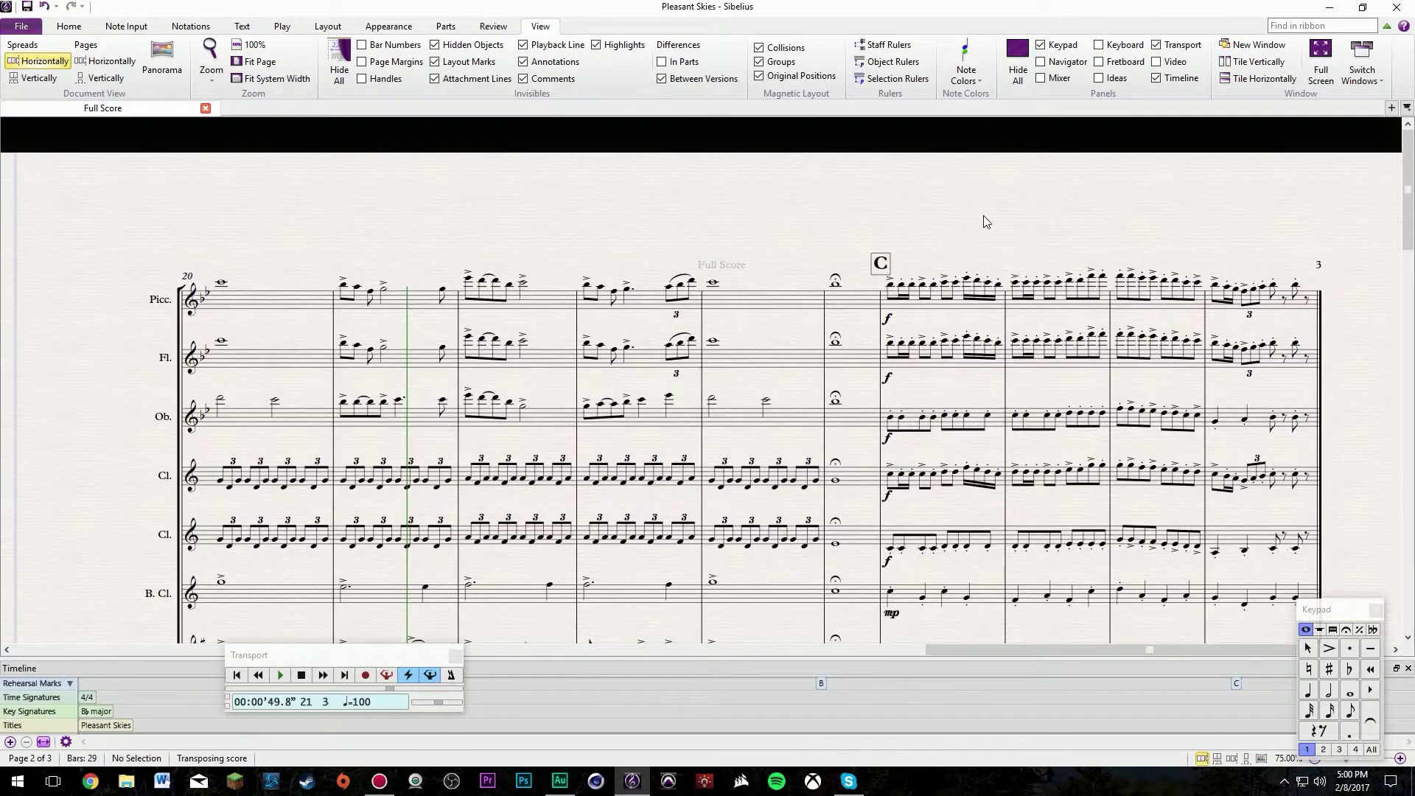
click(881, 339)
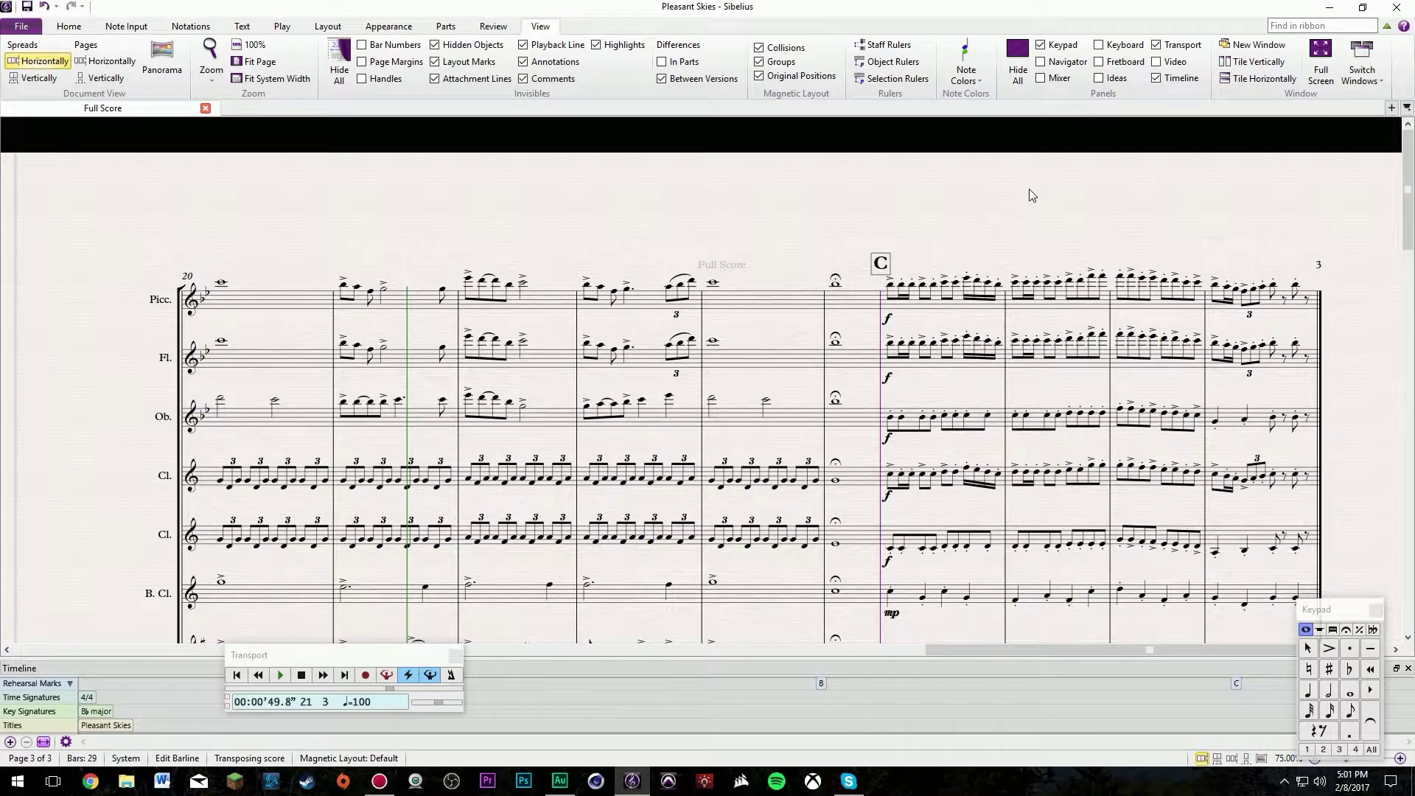
key(Escape)
click(747, 295)
click(705, 321)
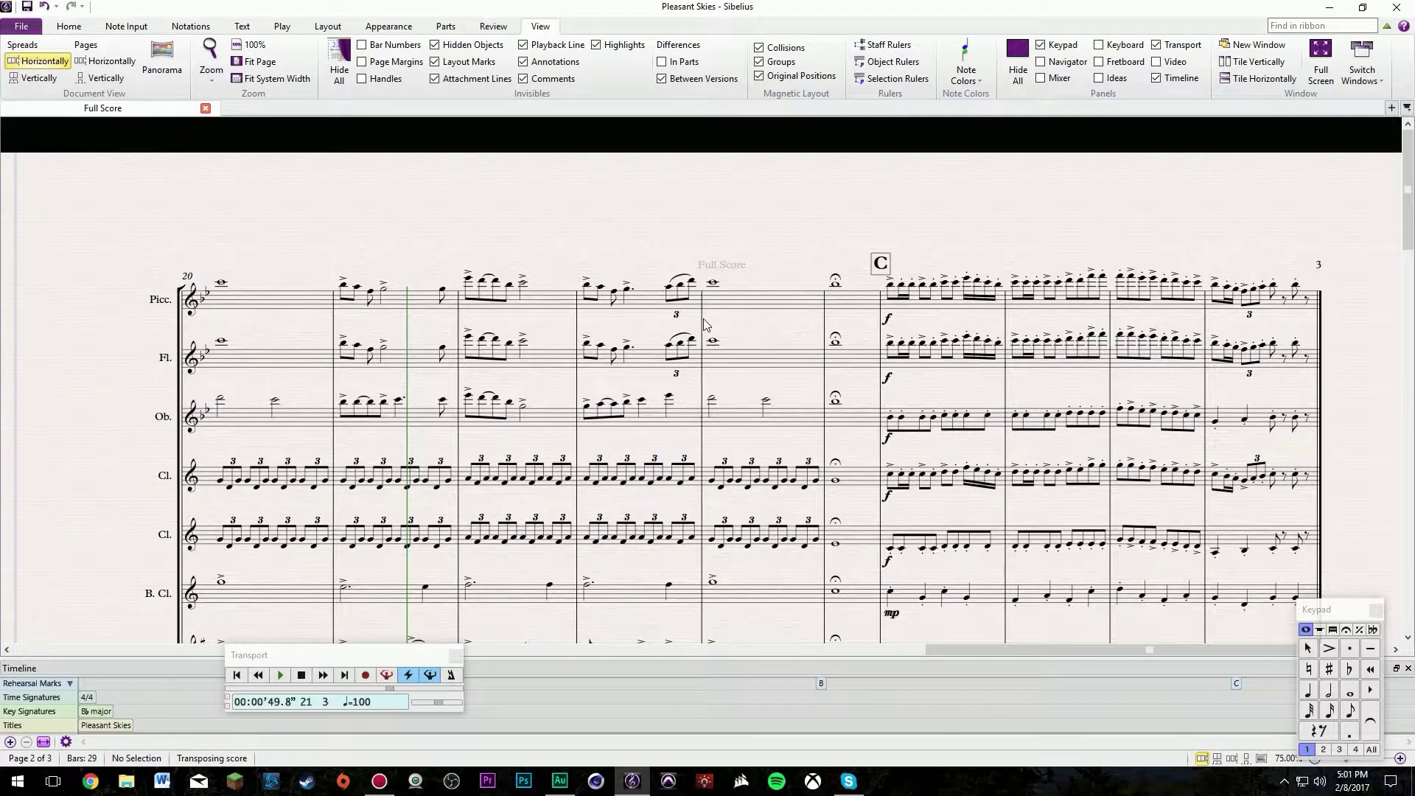
Play the score from bar 21 through the passage at rehearsal mark C and stop in bar 29.
click(704, 329)
key(space)
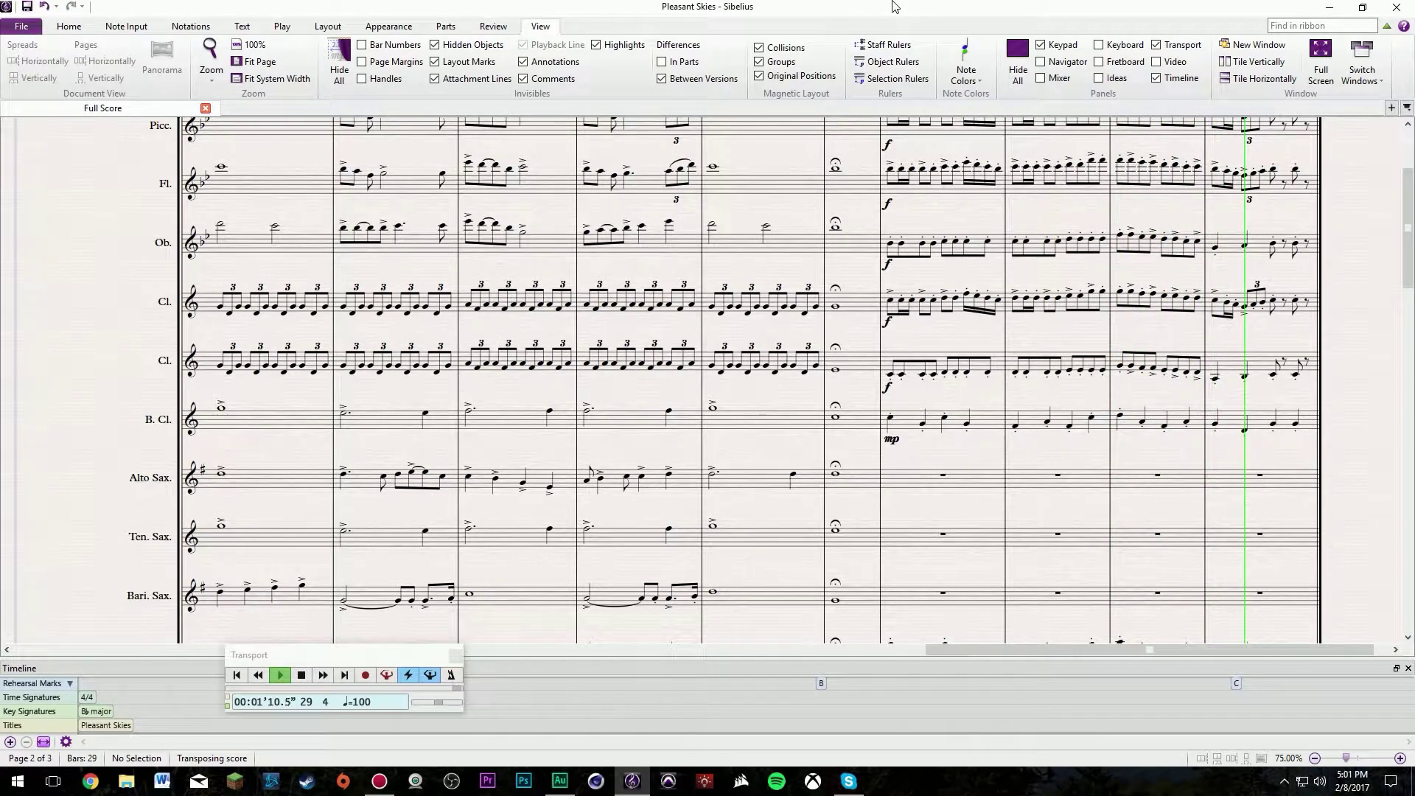
key(space)
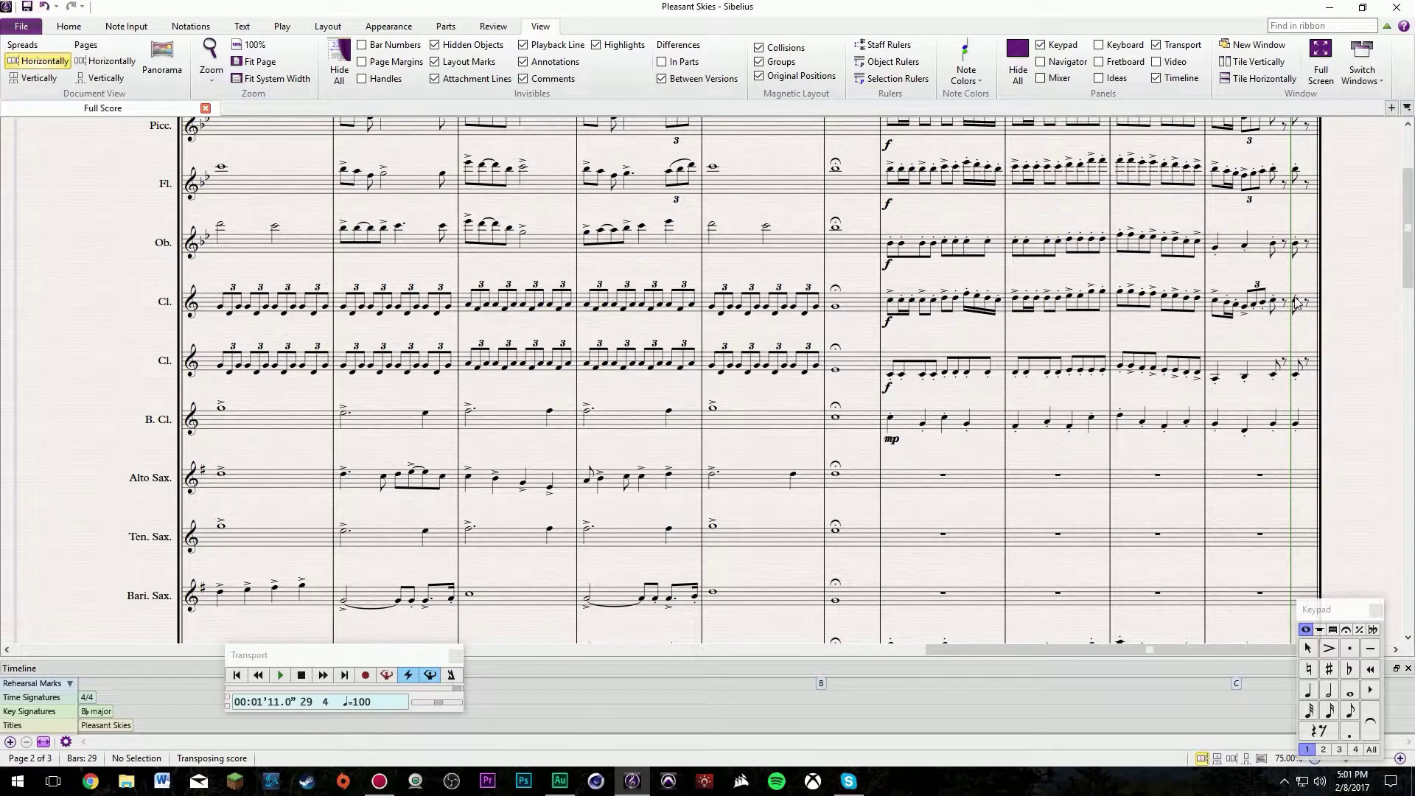
Examine the closing bars on page 3 and check the piccolo's beat 2 note in bar 29, leaving nothing selected.
drag(1343, 299, 1155, 400)
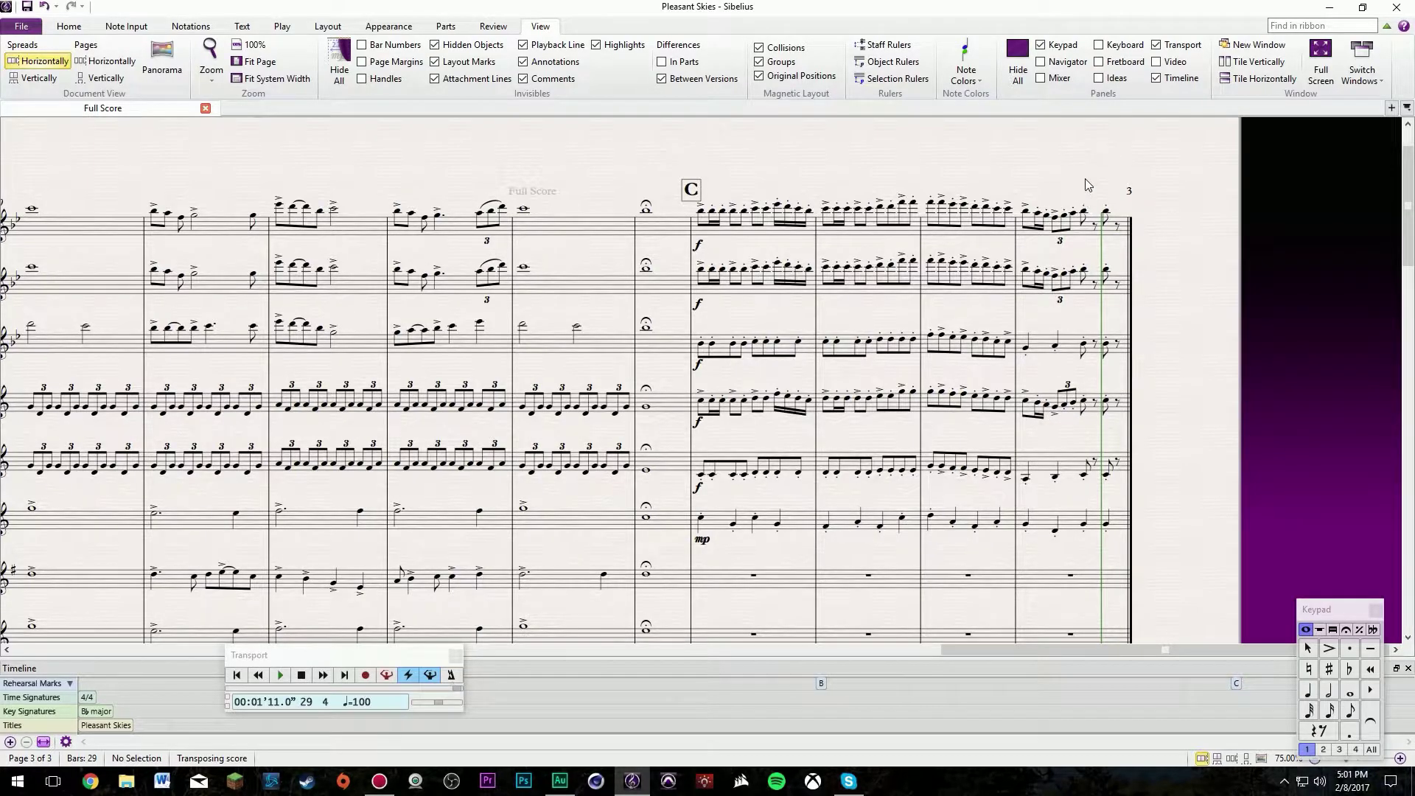
click(1062, 219)
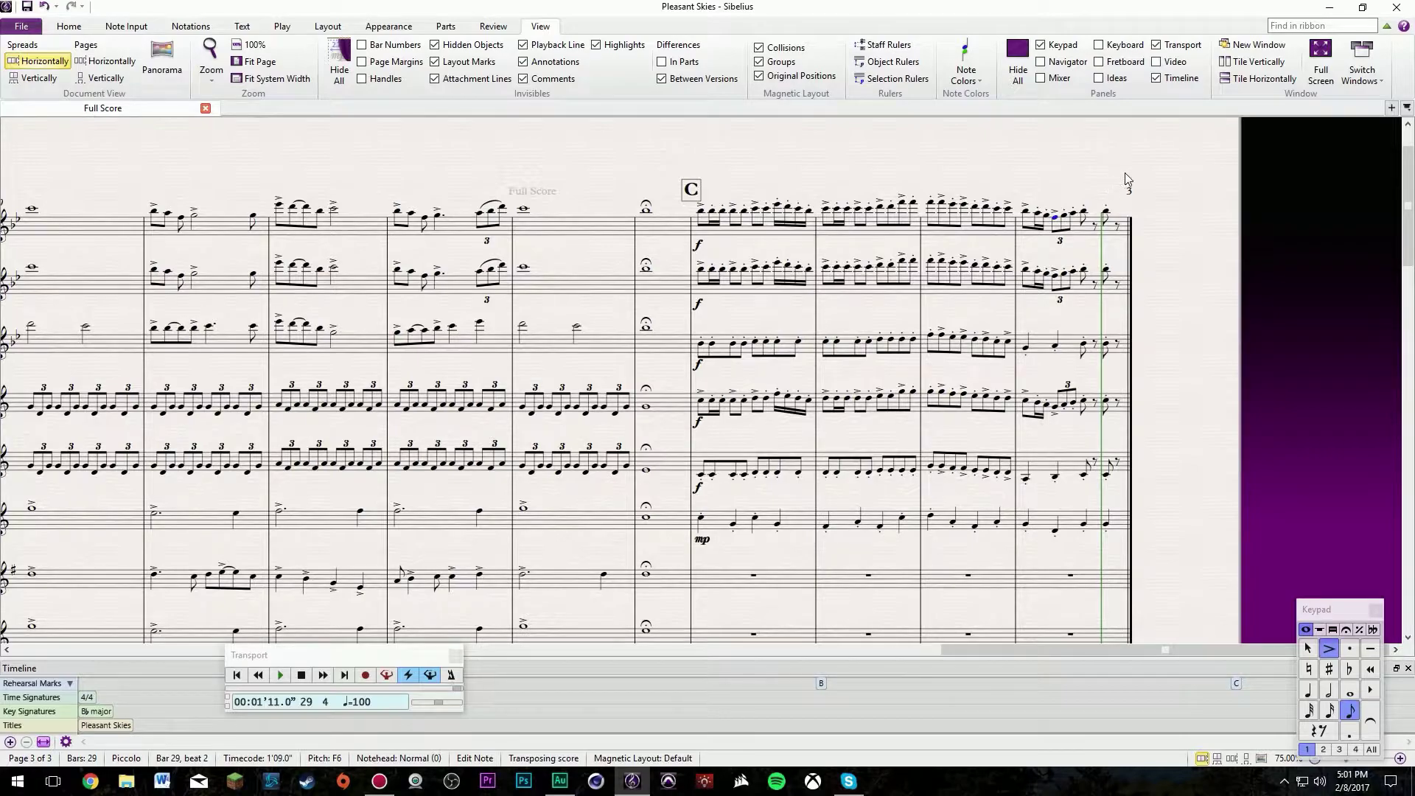
key(Escape)
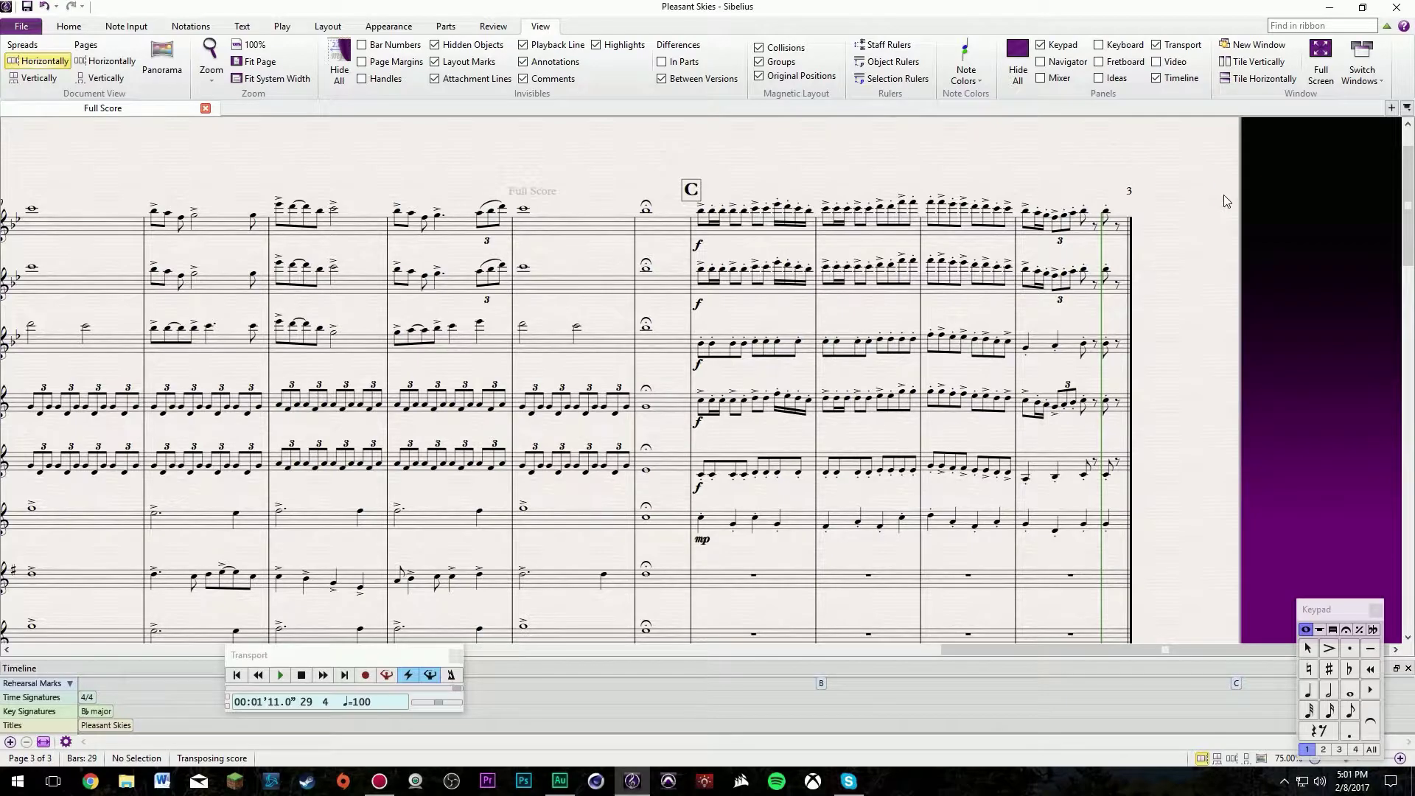
Close the Pleasant Skies score and the Quick Start window, and relaunch Sibelius.
click(1396, 7)
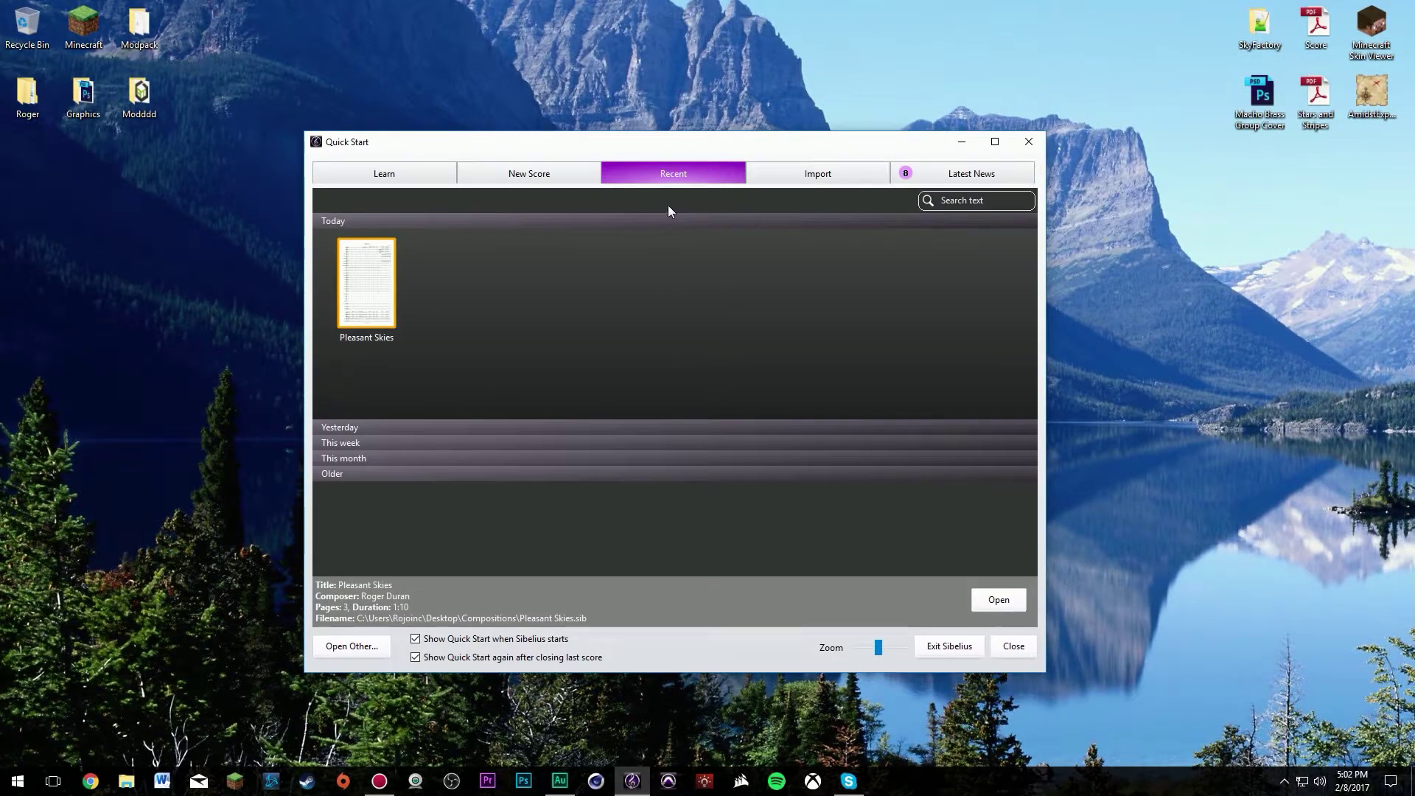
click(1028, 141)
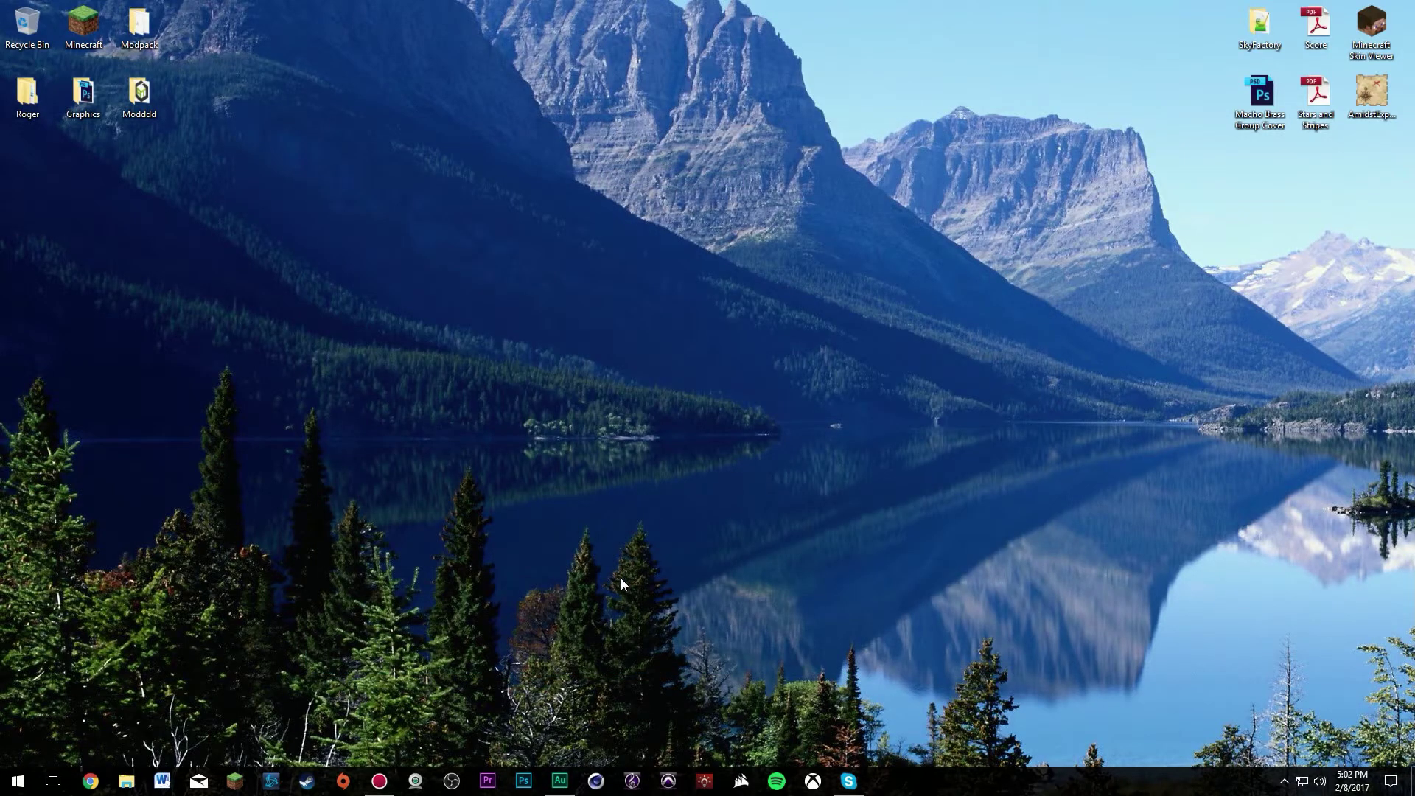
click(632, 781)
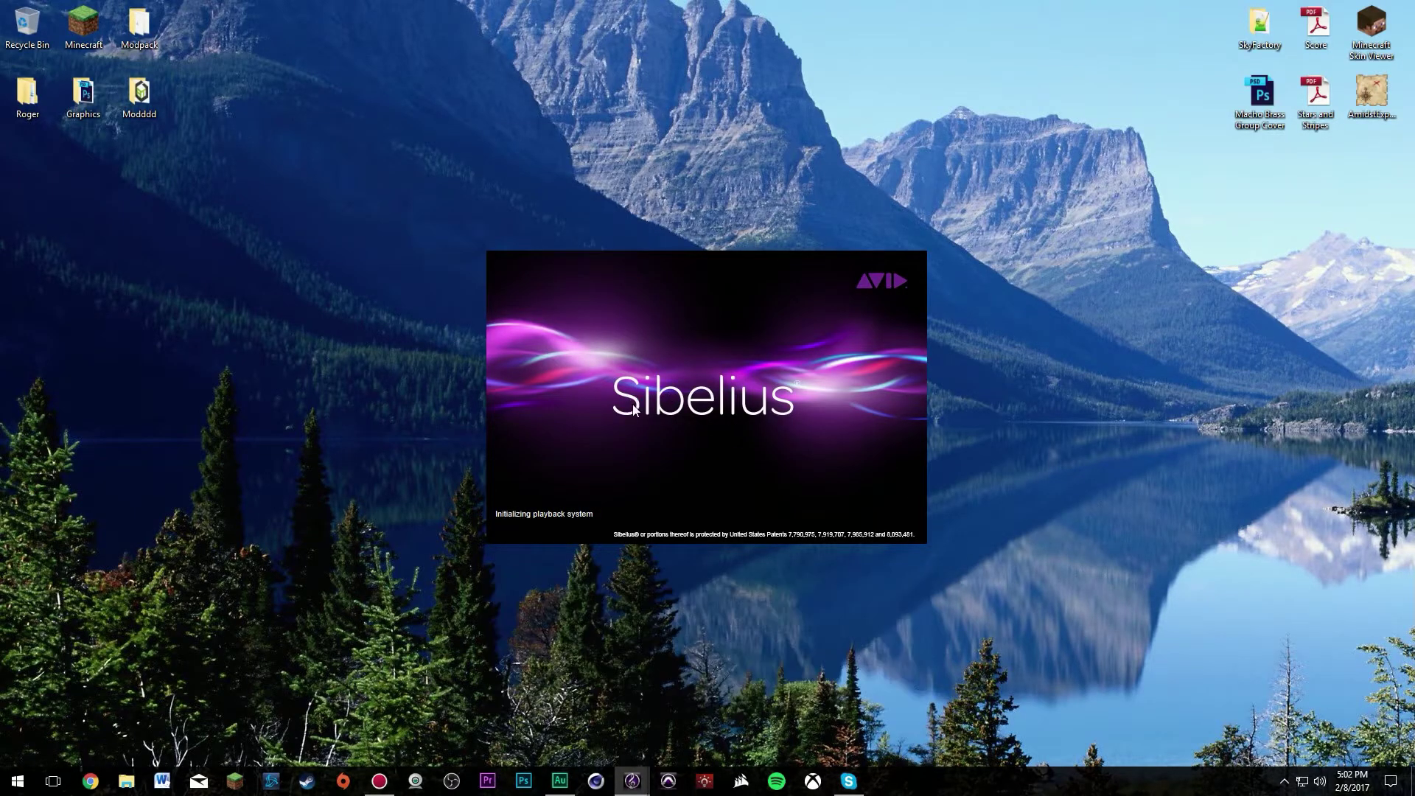
click(838, 519)
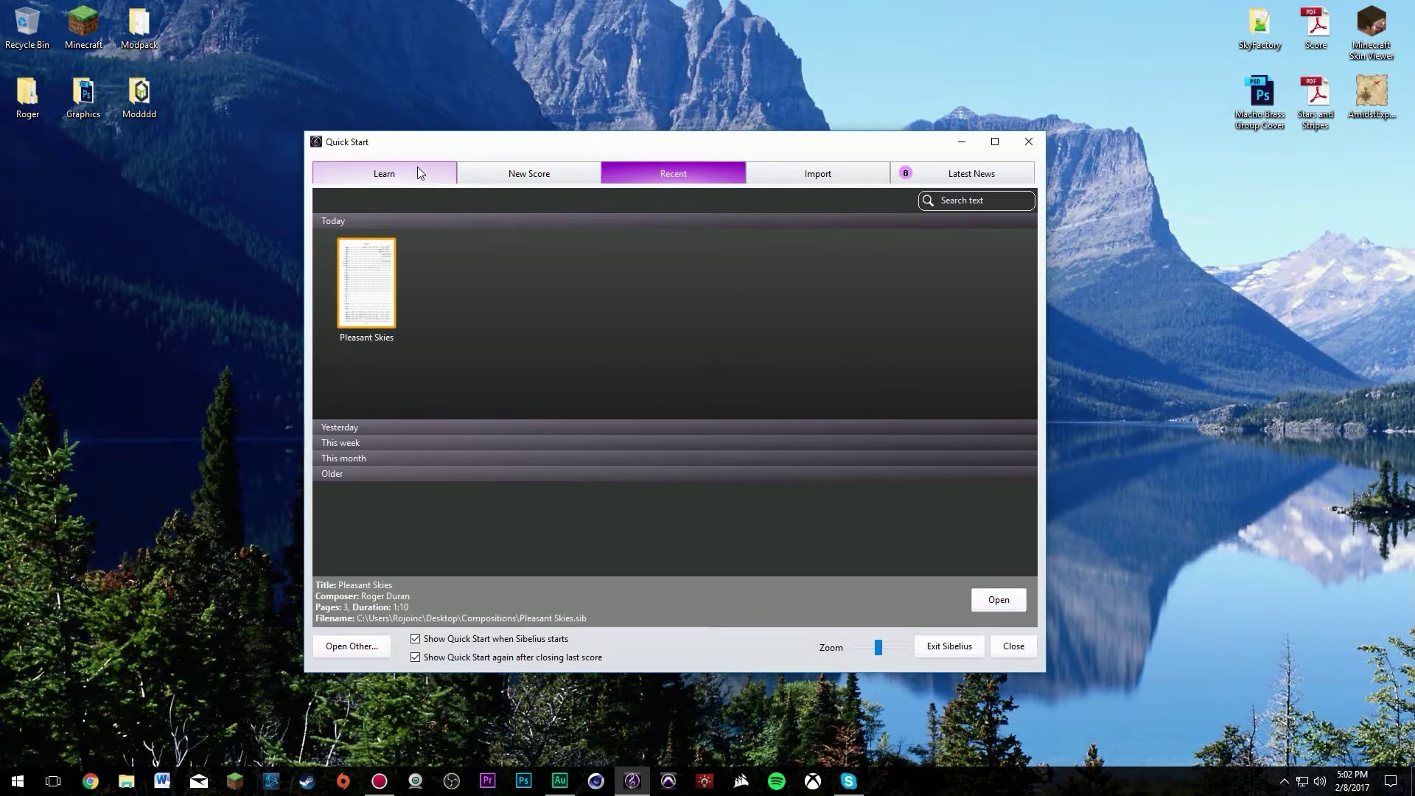
Start a new score from the Blank template, keeping Letter size and the unchanged house style, and open its instrument setup.
click(543, 173)
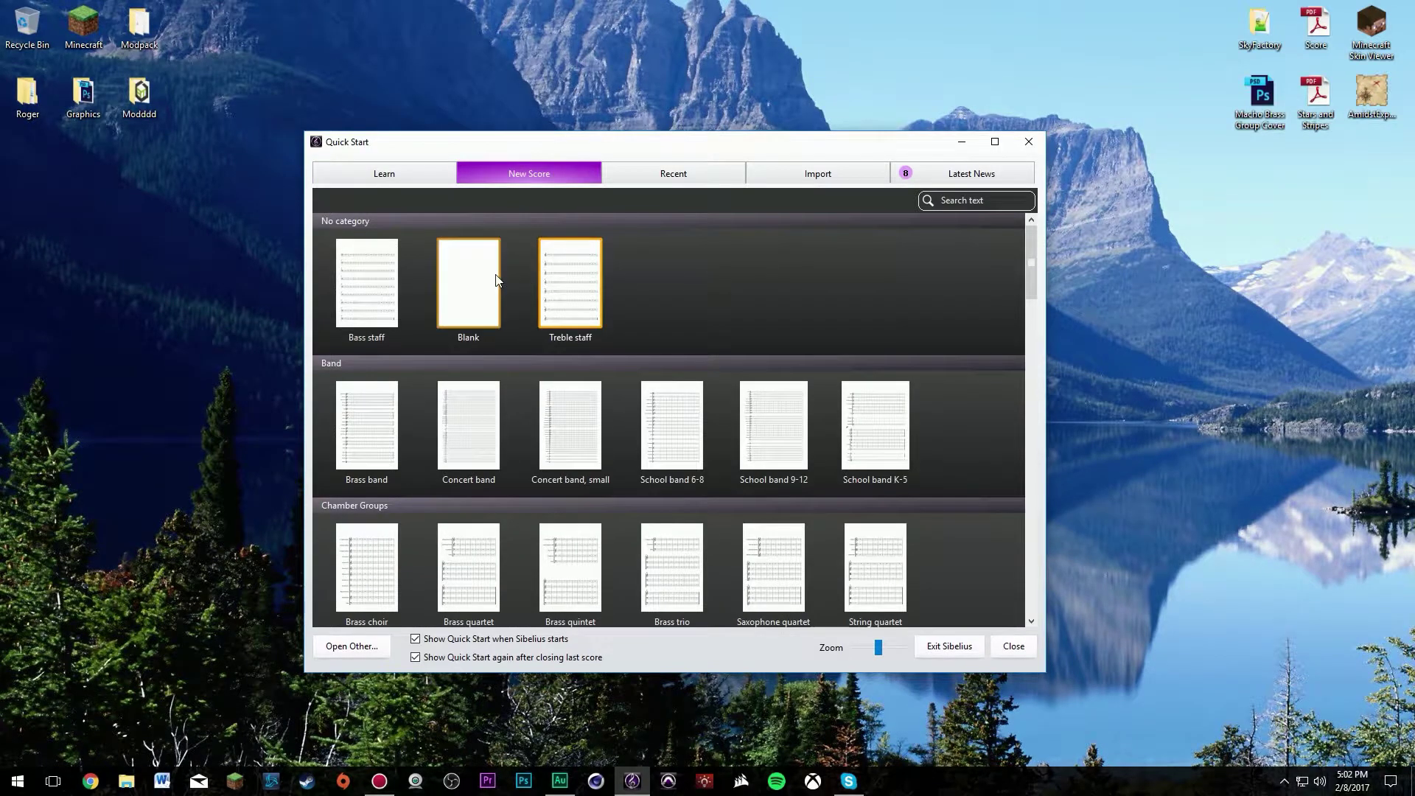
click(496, 280)
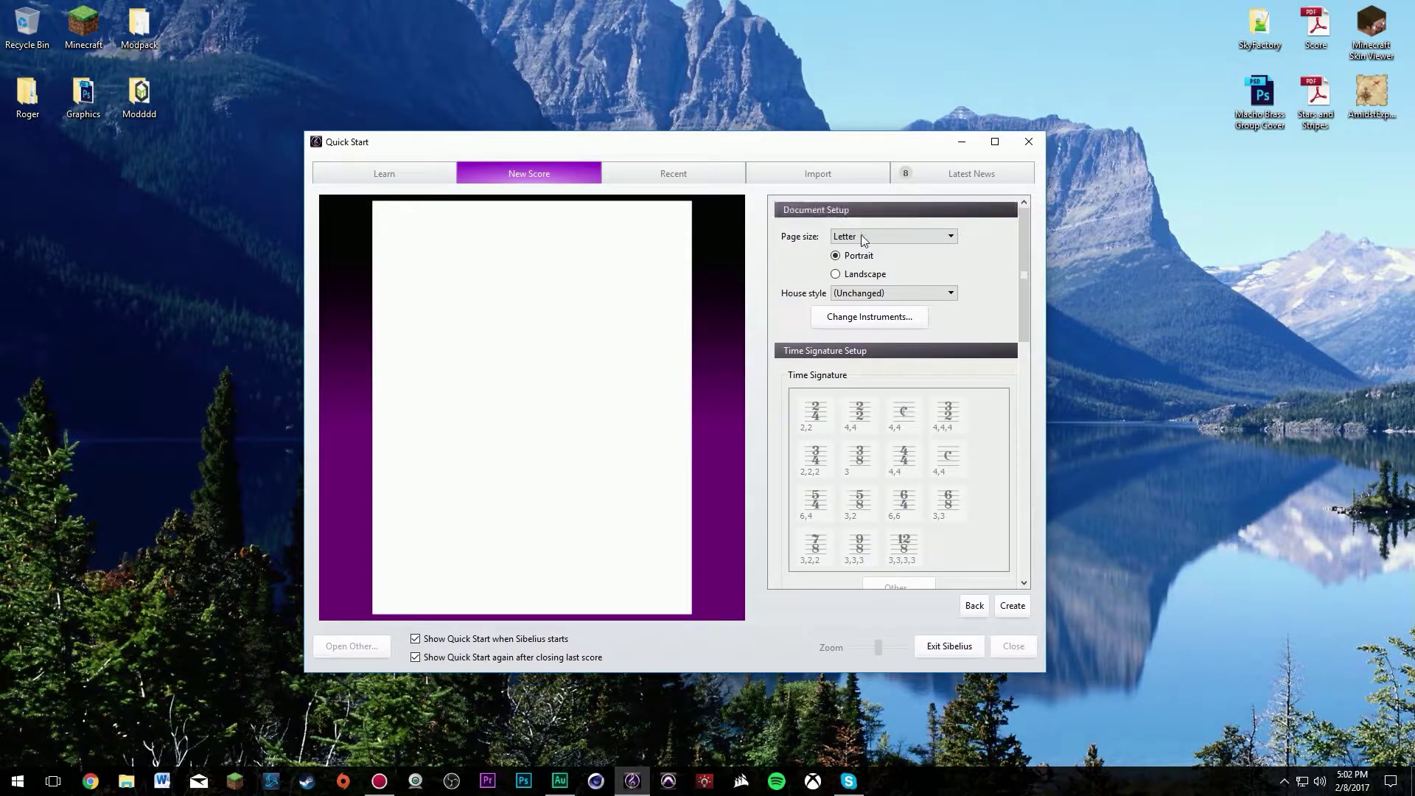
click(873, 293)
click(875, 294)
click(866, 237)
click(866, 237)
click(865, 293)
click(865, 293)
click(871, 317)
Add a Piccolo and a Flute from the orchestral woodwinds to the score.
click(30, 147)
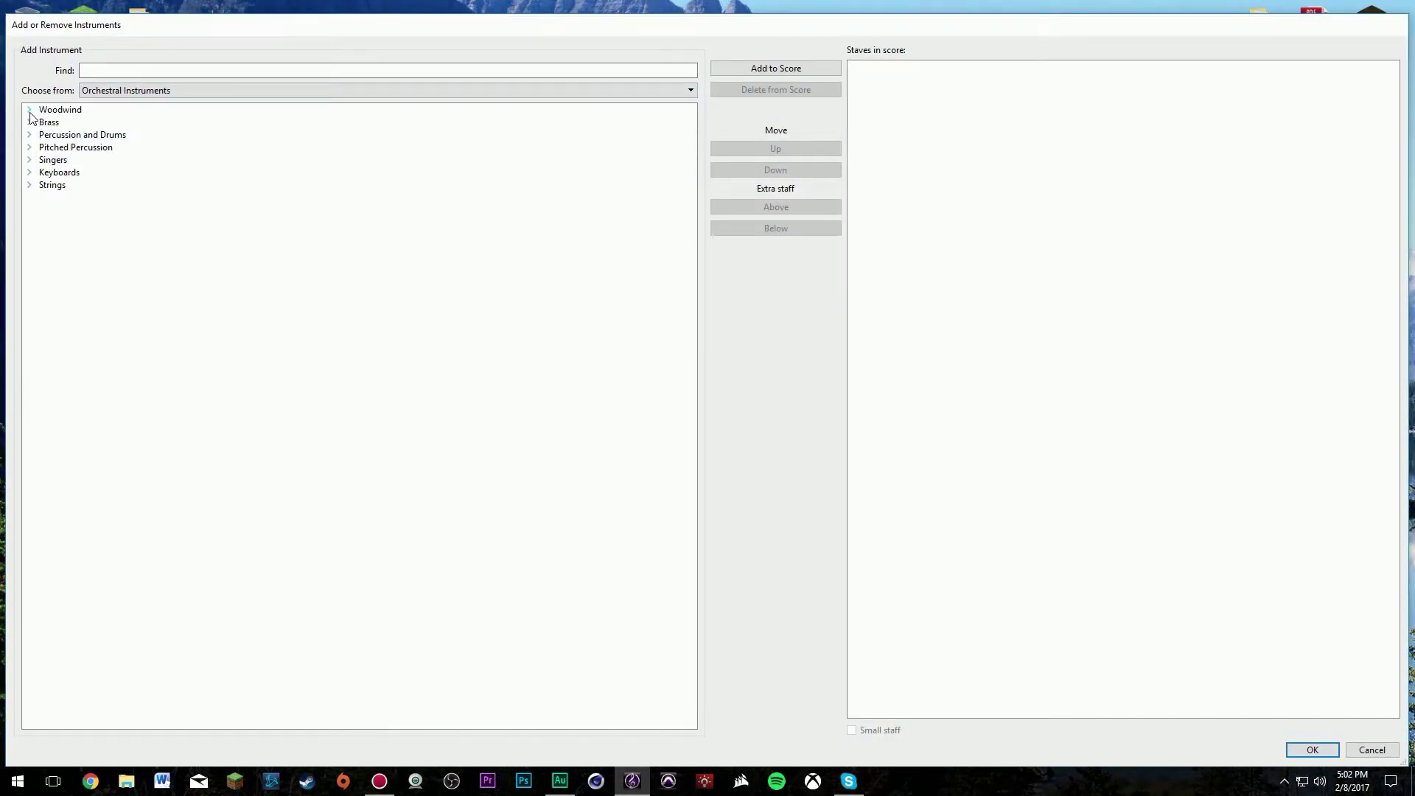
click(30, 111)
click(68, 124)
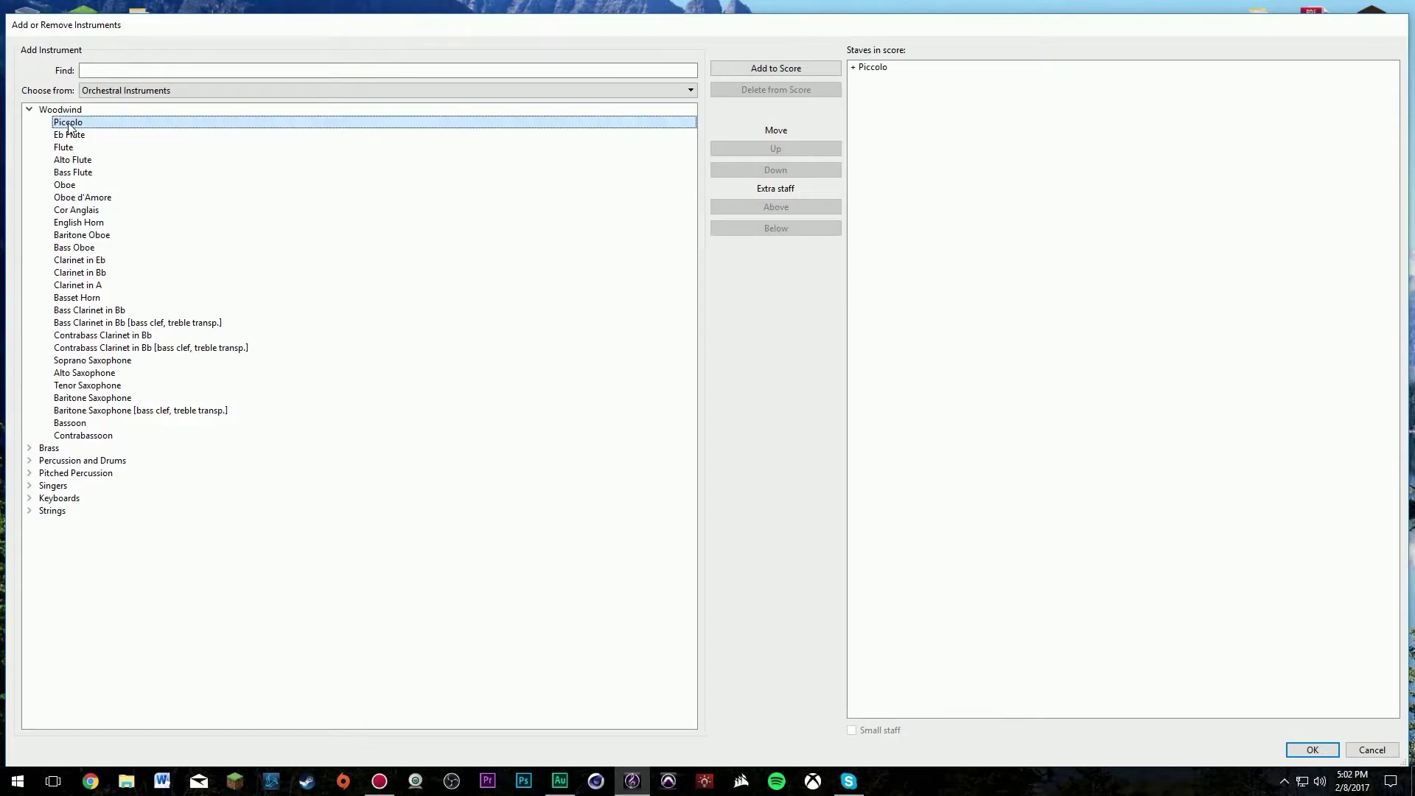
key(Down)
key(Down)
key(Down)
key(Down)
key(Down)
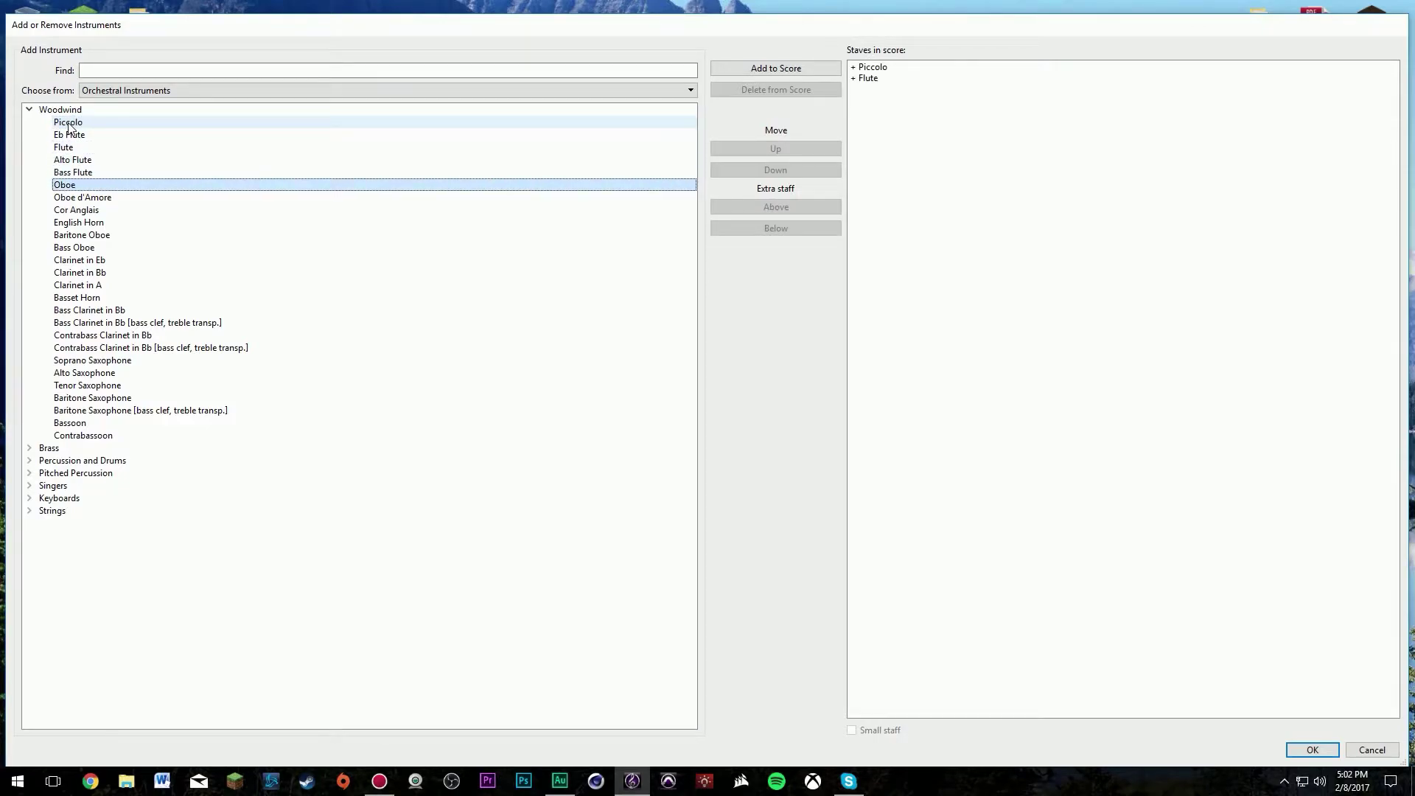
Add an Oboe and two Clarinets in Bb to the score.
key(Down)
key(Down)
key(Down)
key(Down)
key(Down)
key(Down)
key(Down)
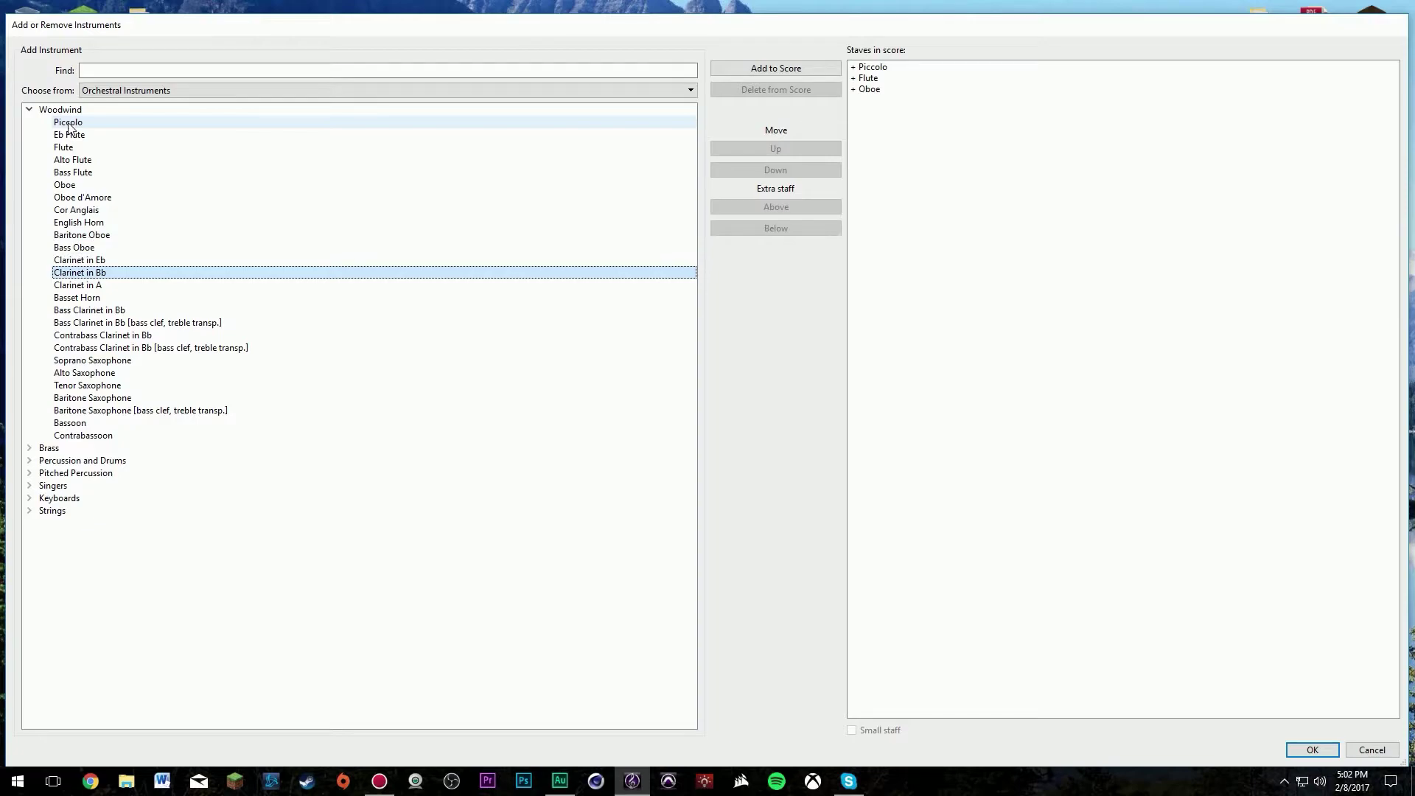
key(Return)
key(Return)
Add a treble-clef Bass Clarinet in Bb to the score.
key(Down)
key(Down)
key(Down)
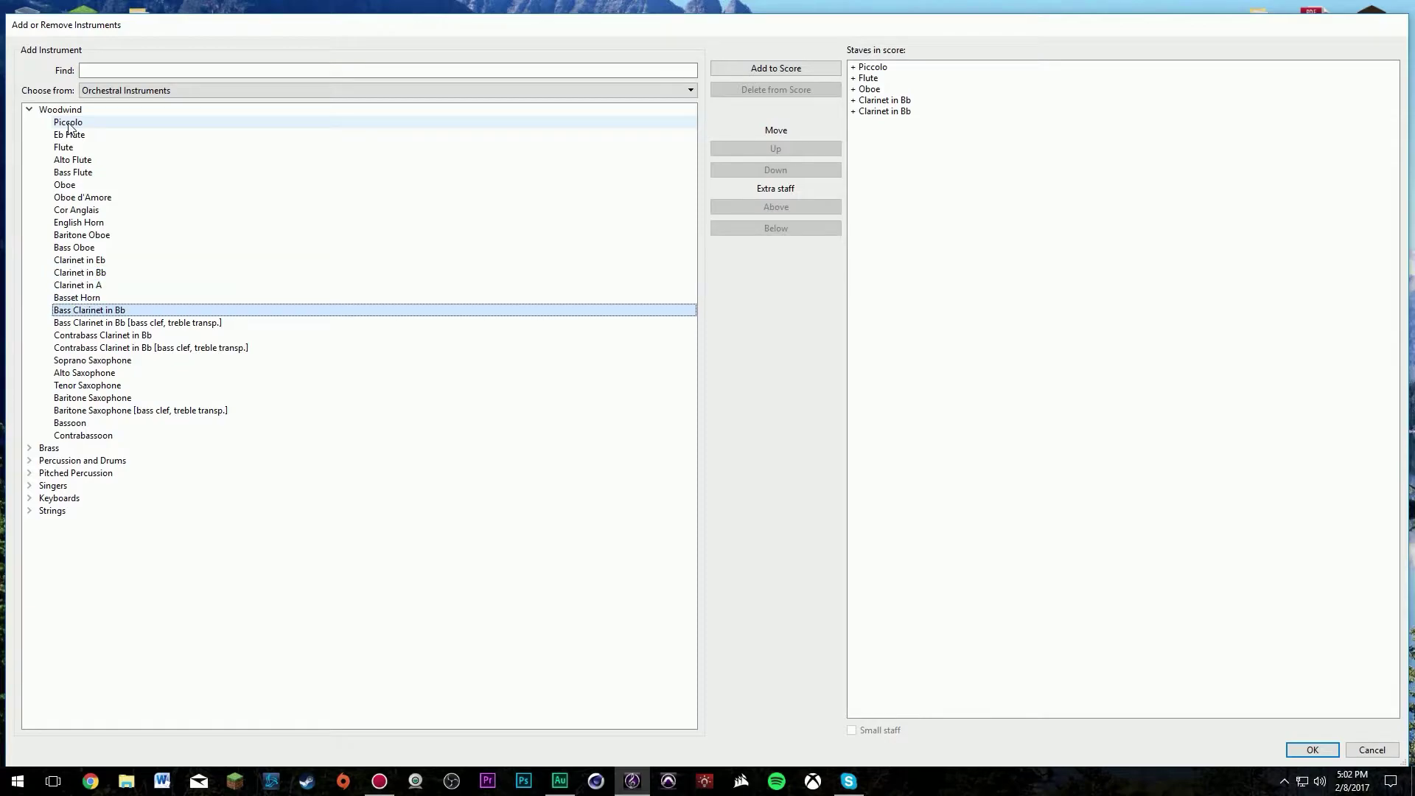
key(Return)
Add an Alto Saxophone, a Tenor Saxophone and a Baritone Saxophone to the score.
key(Down)
key(Down)
key(Down)
key(Down)
key(Down)
key(Down)
key(Up)
key(Up)
key(Down)
key(Return)
key(Down)
key(Return)
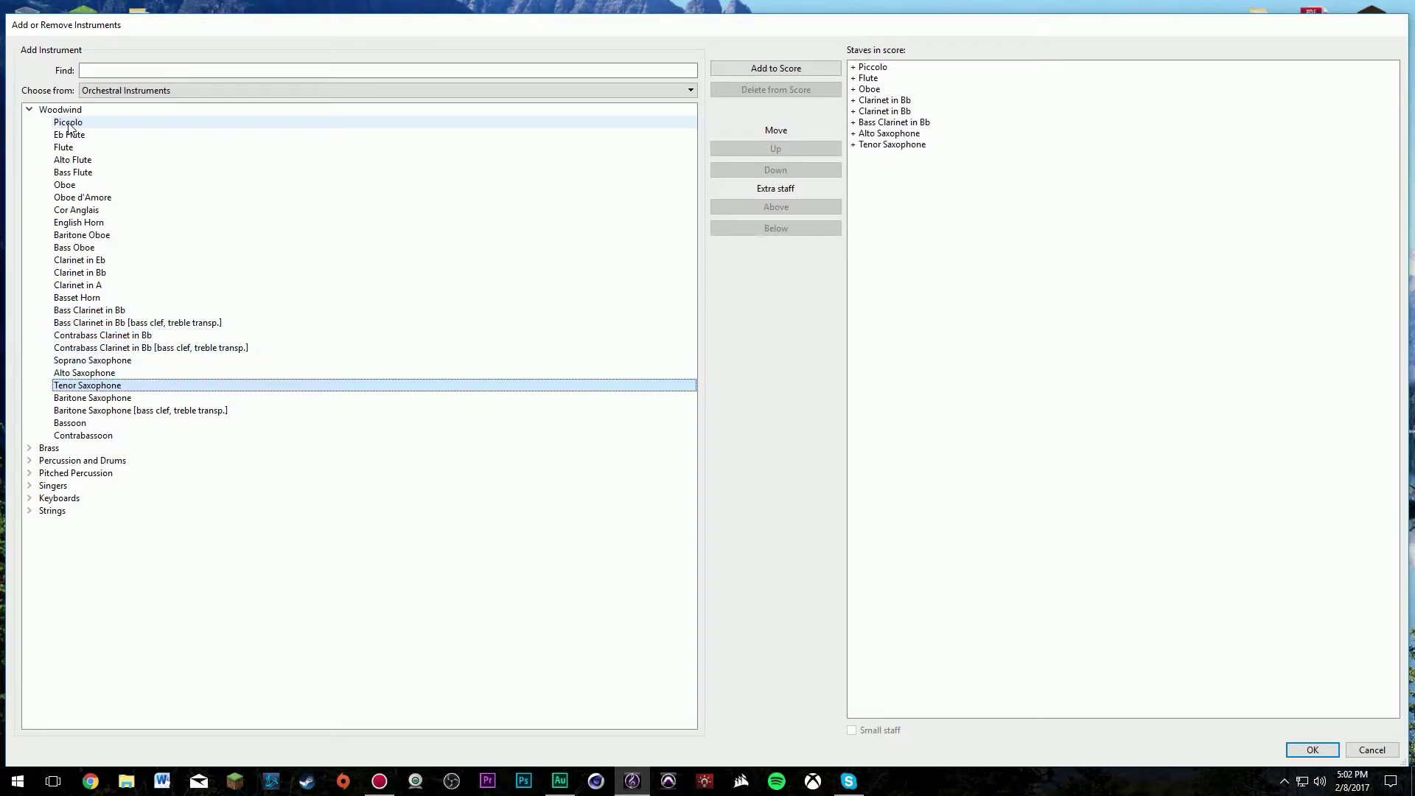
key(Down)
key(Return)
Add a Bassoon and a Contrabassoon, and list the available brass instruments.
key(Down)
key(Down)
key(Return)
key(Down)
key(Return)
click(28, 109)
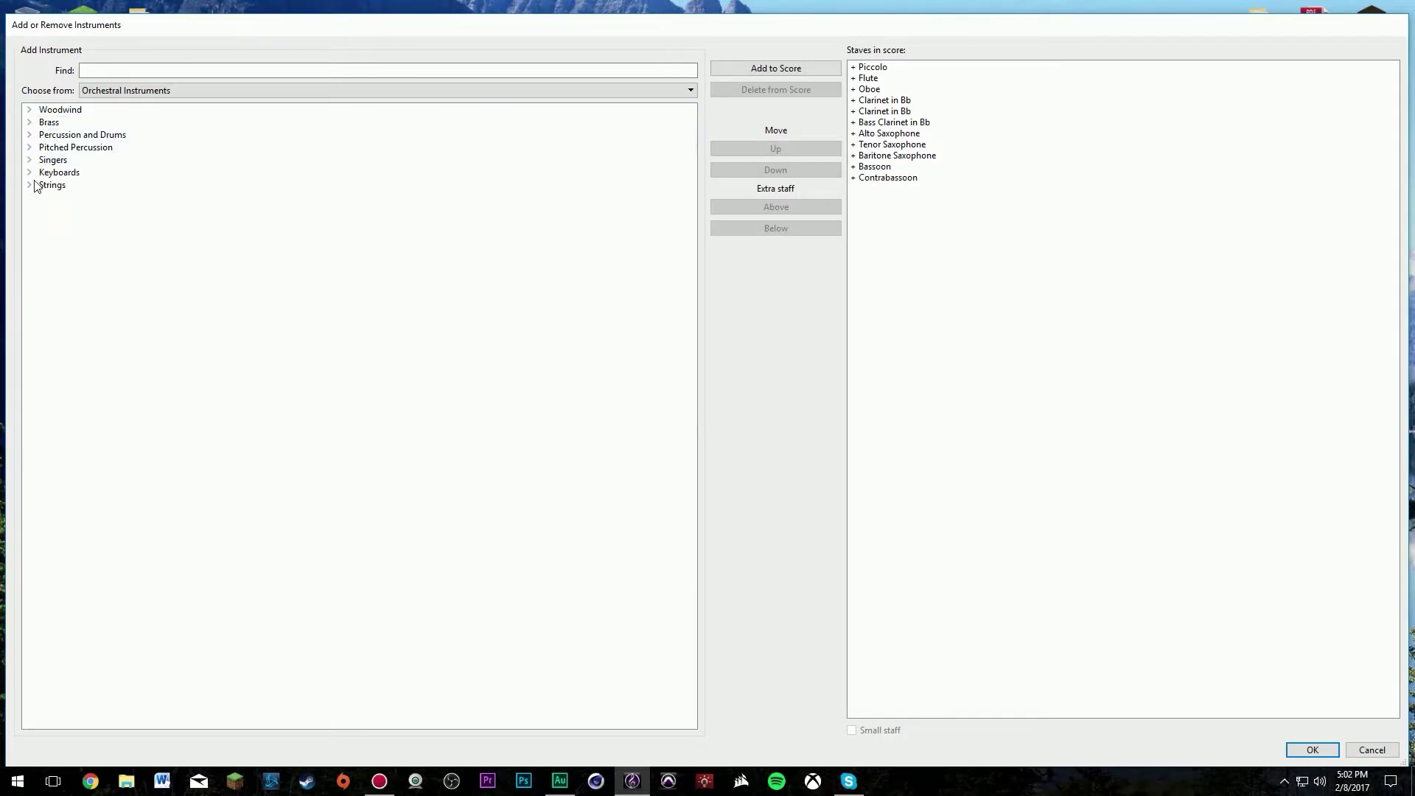
click(30, 122)
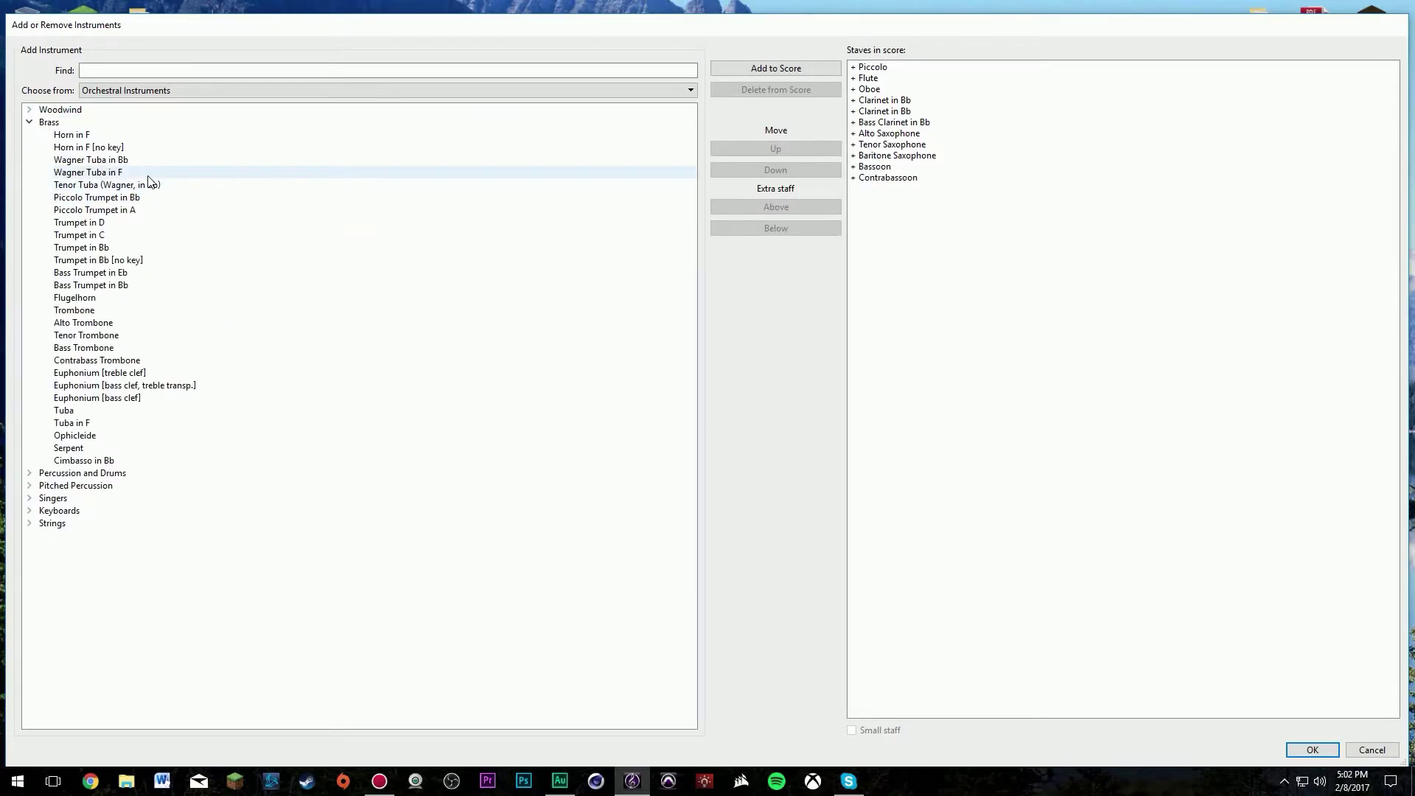
click(887, 177)
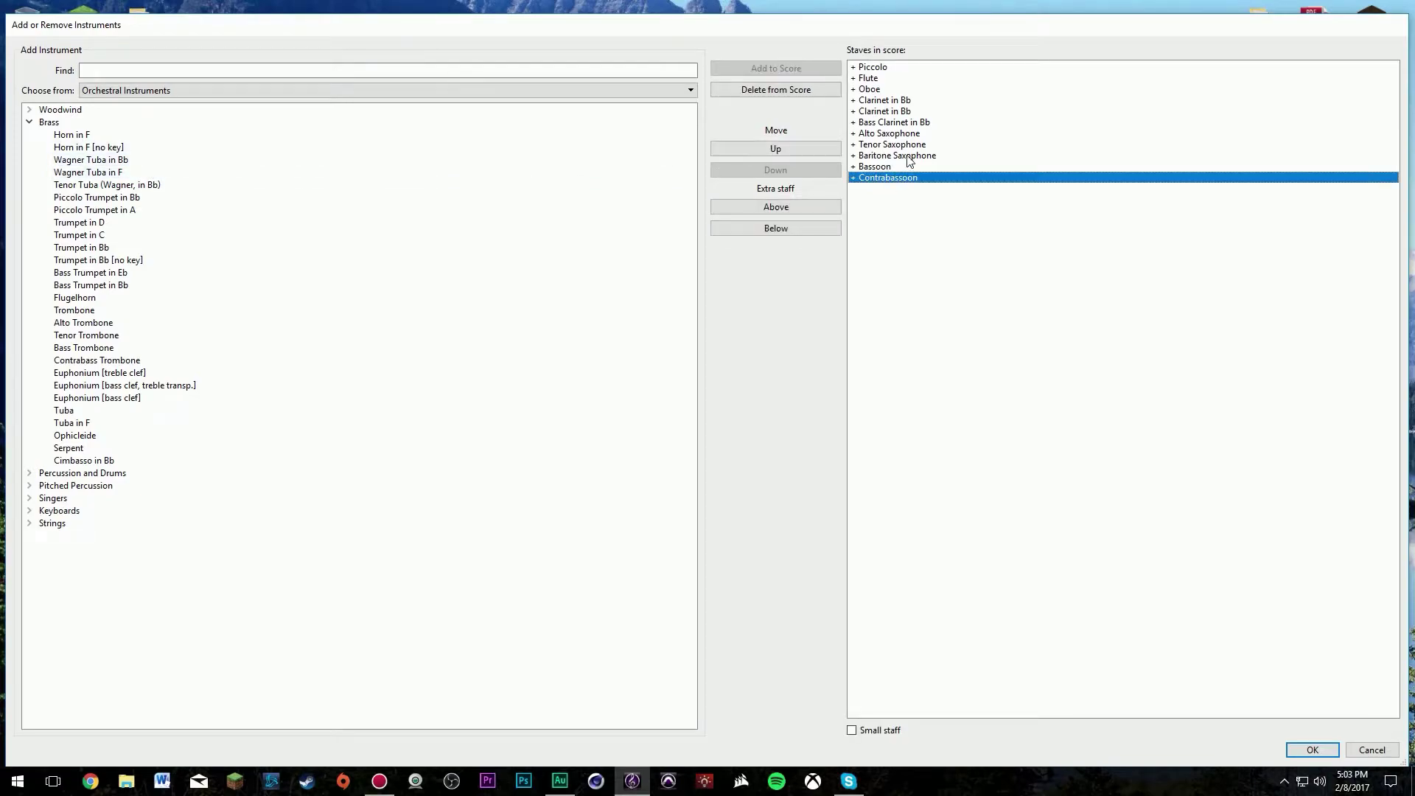
ctrl+click(905, 155)
click(901, 222)
click(898, 155)
click(898, 178)
click(919, 212)
click(899, 123)
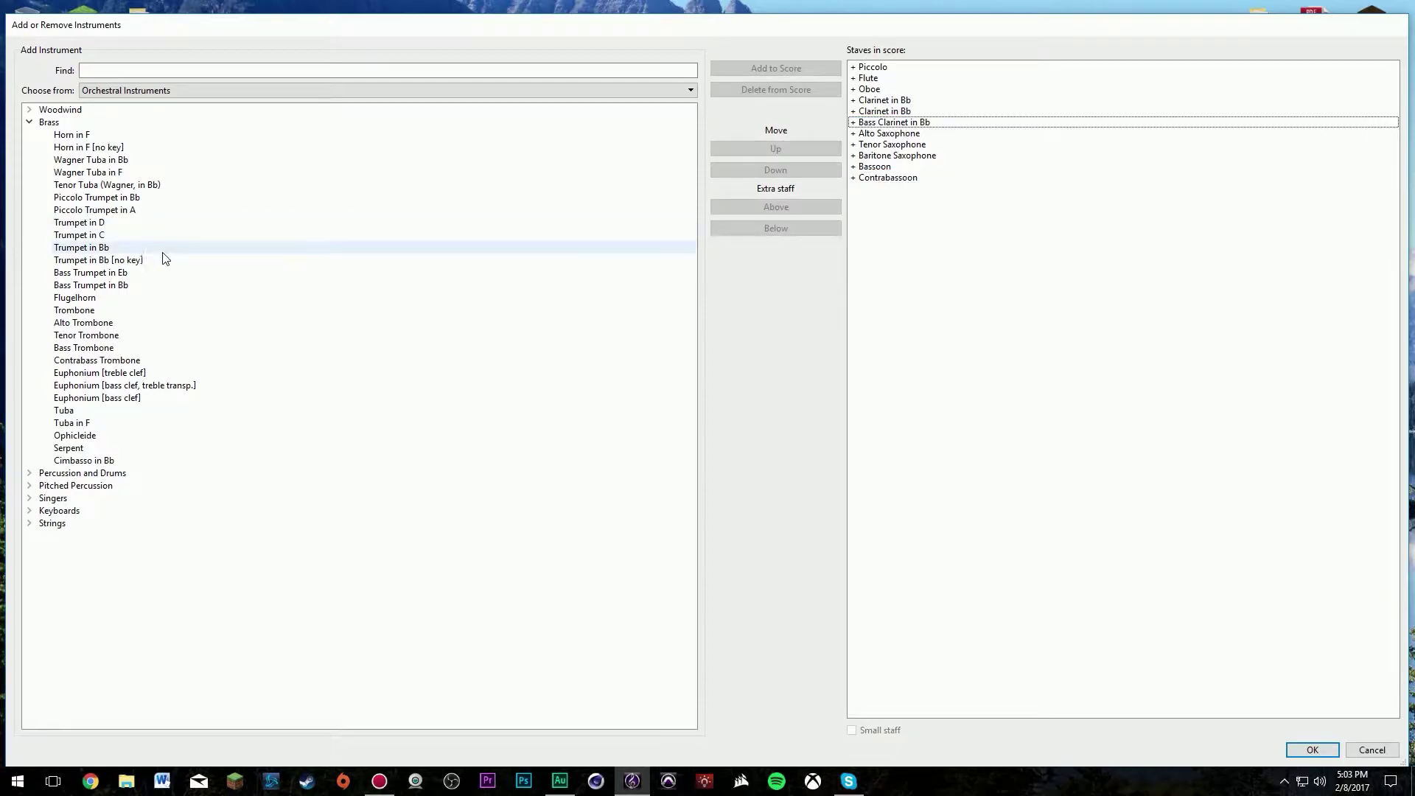
Add three Horns in F to the score.
click(84, 137)
double_click(83, 137)
double_click(83, 137)
double_click(83, 137)
Add two Trumpets in Bb to the score.
key(Down)
key(Down)
key(Down)
key(Down)
key(Down)
key(Down)
key(Down)
key(Down)
key(Down)
key(Return)
key(Return)
Add two Trombones to the score.
key(Down)
key(Down)
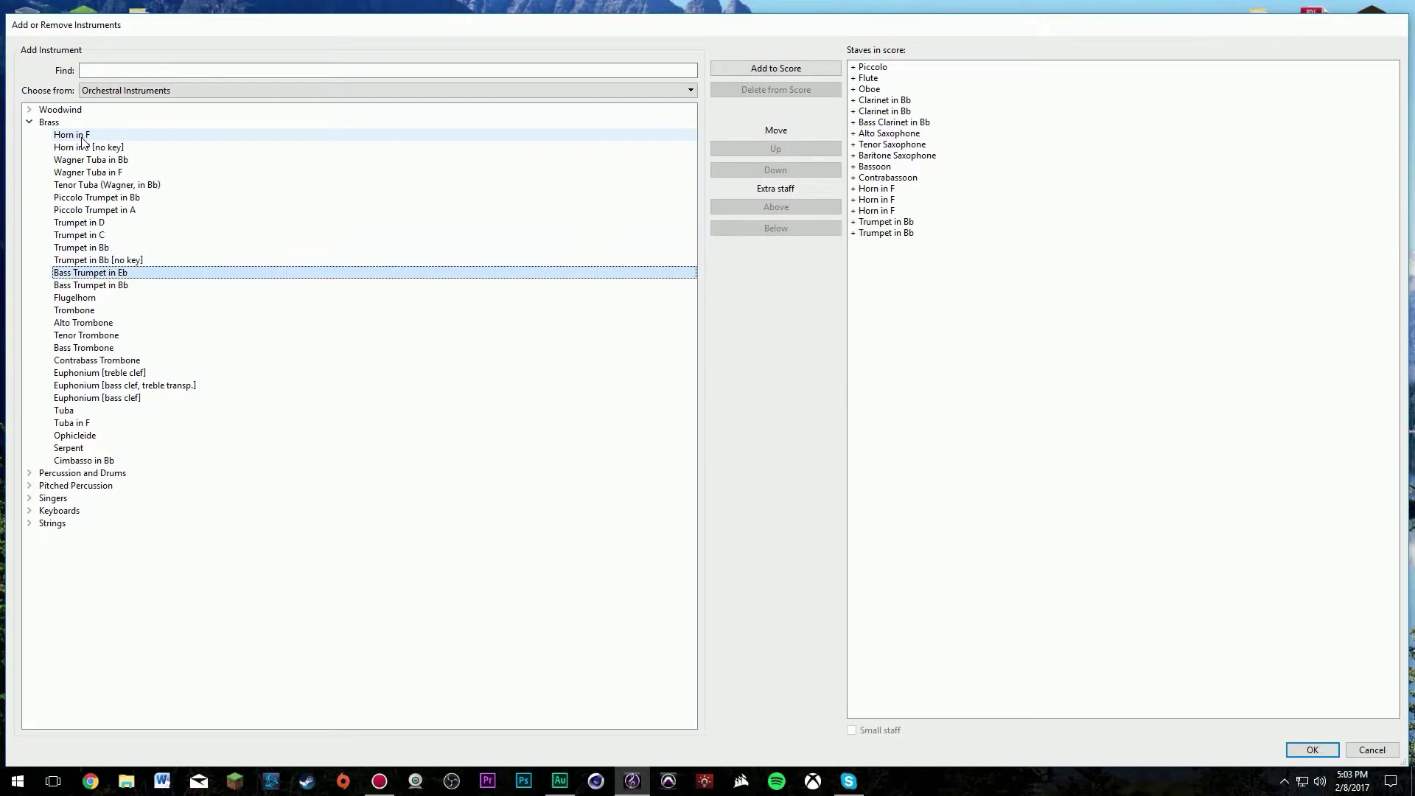
key(Down)
key(Down)
key(Down)
key(Return)
key(Return)
Add a Bass Trombone to the score.
key(Down)
key(Down)
key(Down)
key(Down)
key(Up)
key(Up)
key(Down)
key(Down)
key(Down)
key(Down)
key(Down)
key(Up)
key(Up)
key(Up)
key(Up)
key(Return)
Add a Tuba to the score and collapse the brass family.
key(Down)
key(Down)
key(Down)
key(Down)
key(Down)
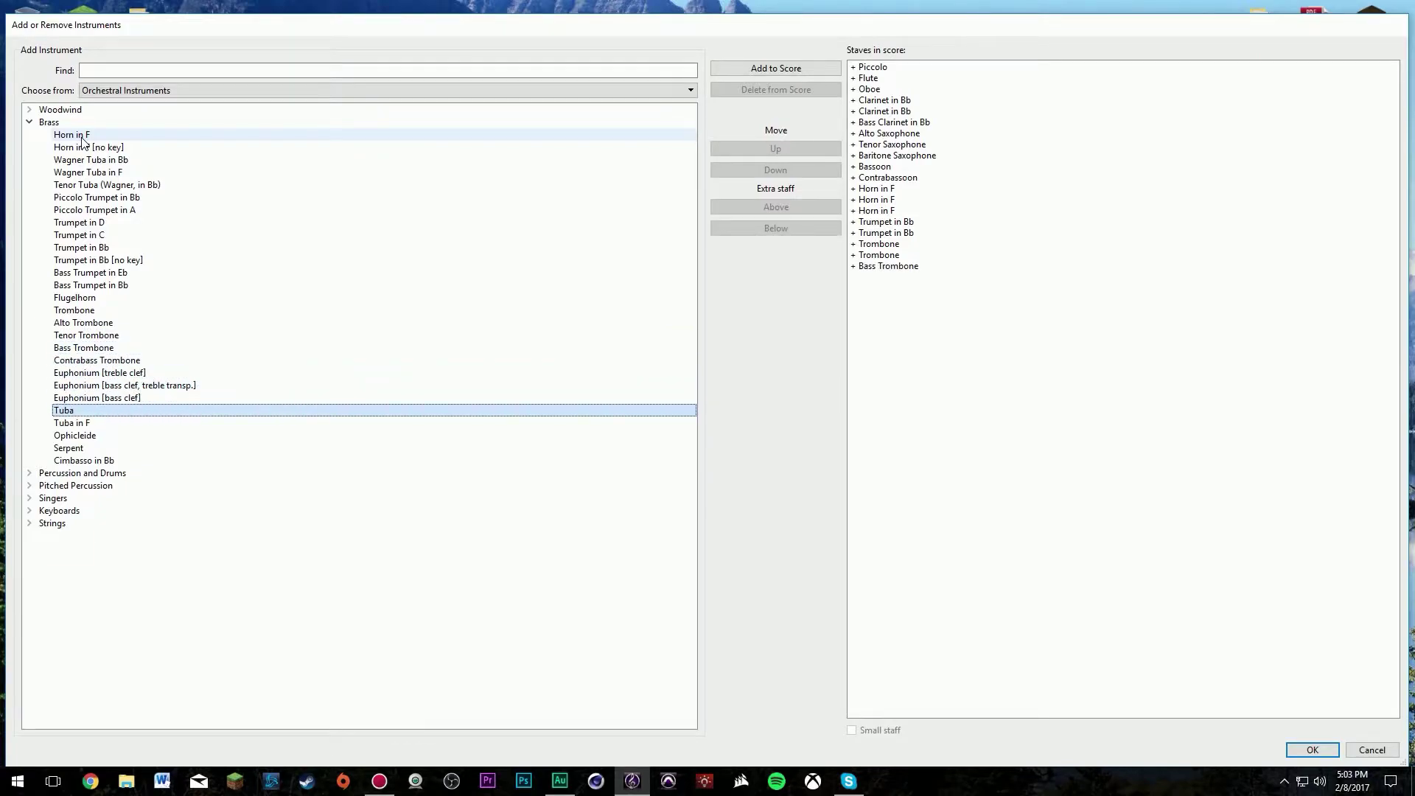
click(30, 122)
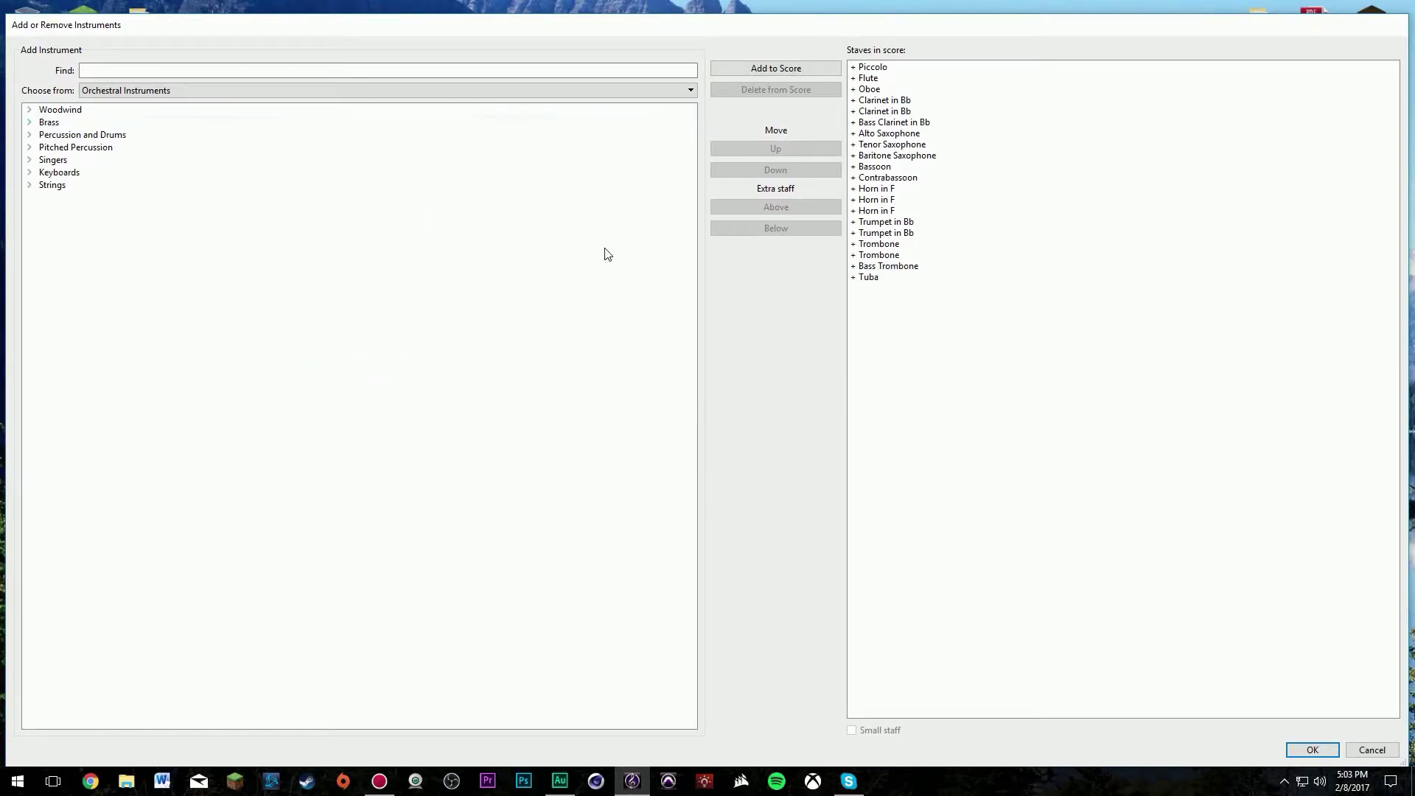
Move both Trumpets in Bb above the three Horns in F, directly below the Contrabassoon.
click(892, 222)
click(790, 148)
click(790, 148)
click(790, 147)
click(790, 147)
click(786, 169)
click(906, 233)
click(812, 149)
click(812, 149)
click(813, 149)
click(907, 344)
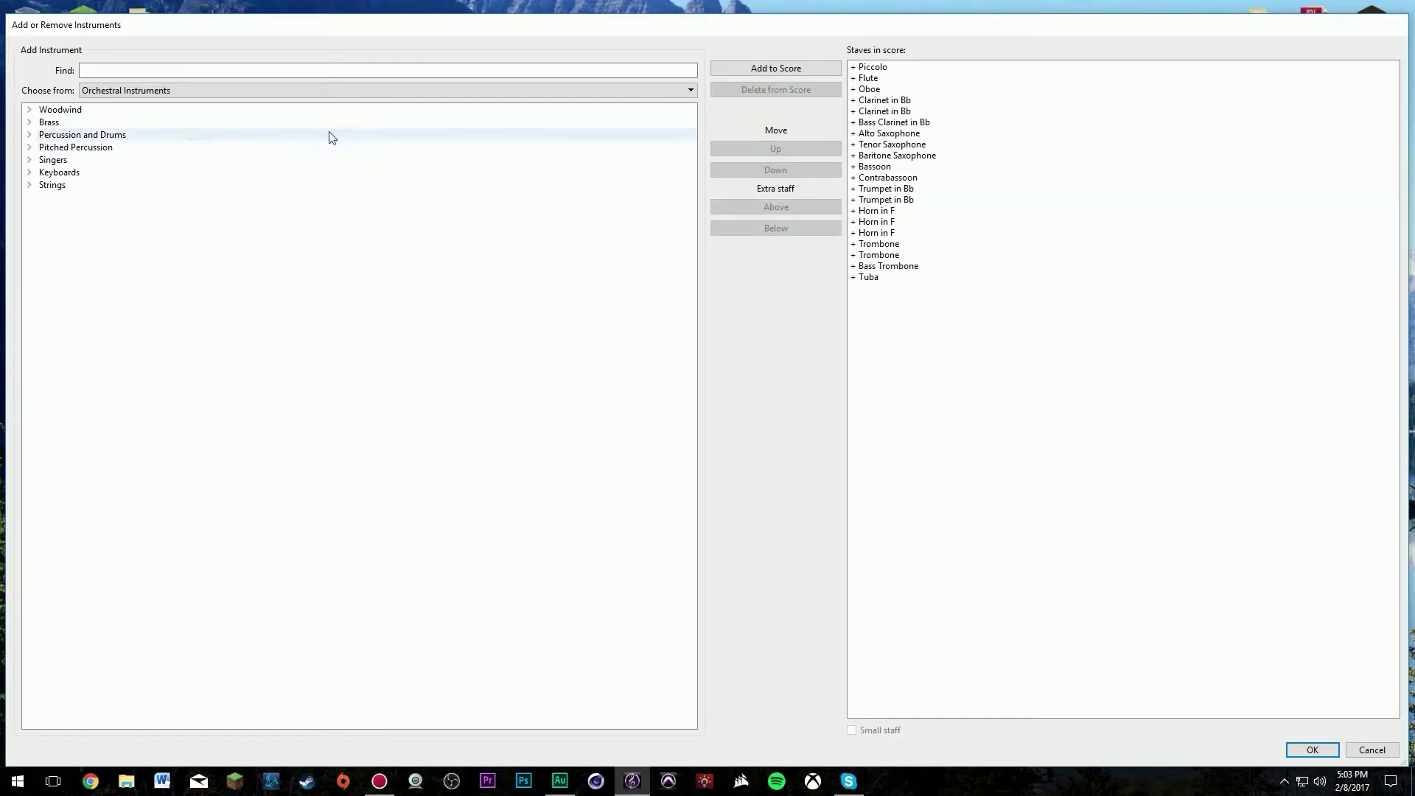
Add a Bass Drum from the percussion and drums family to the score.
click(30, 136)
click(31, 136)
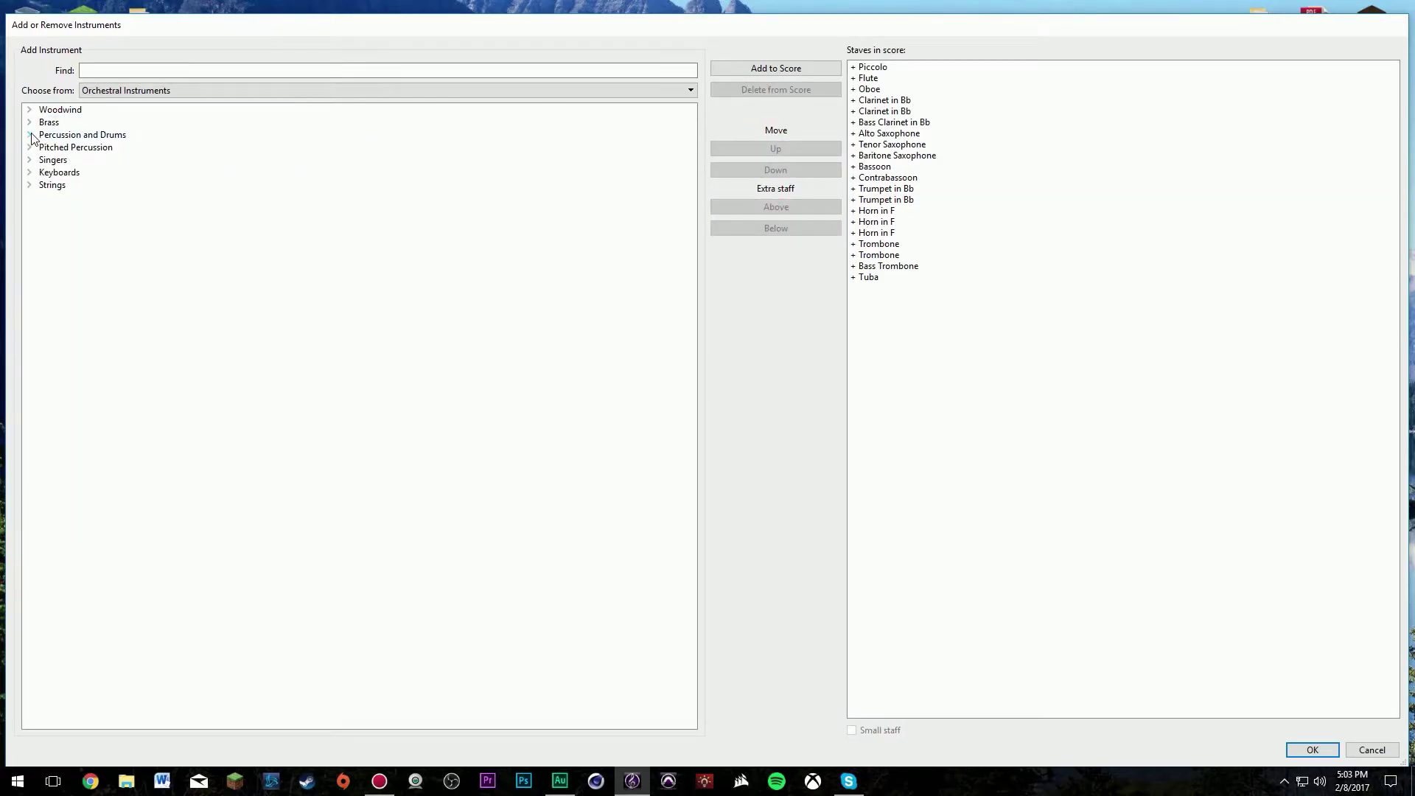
click(30, 137)
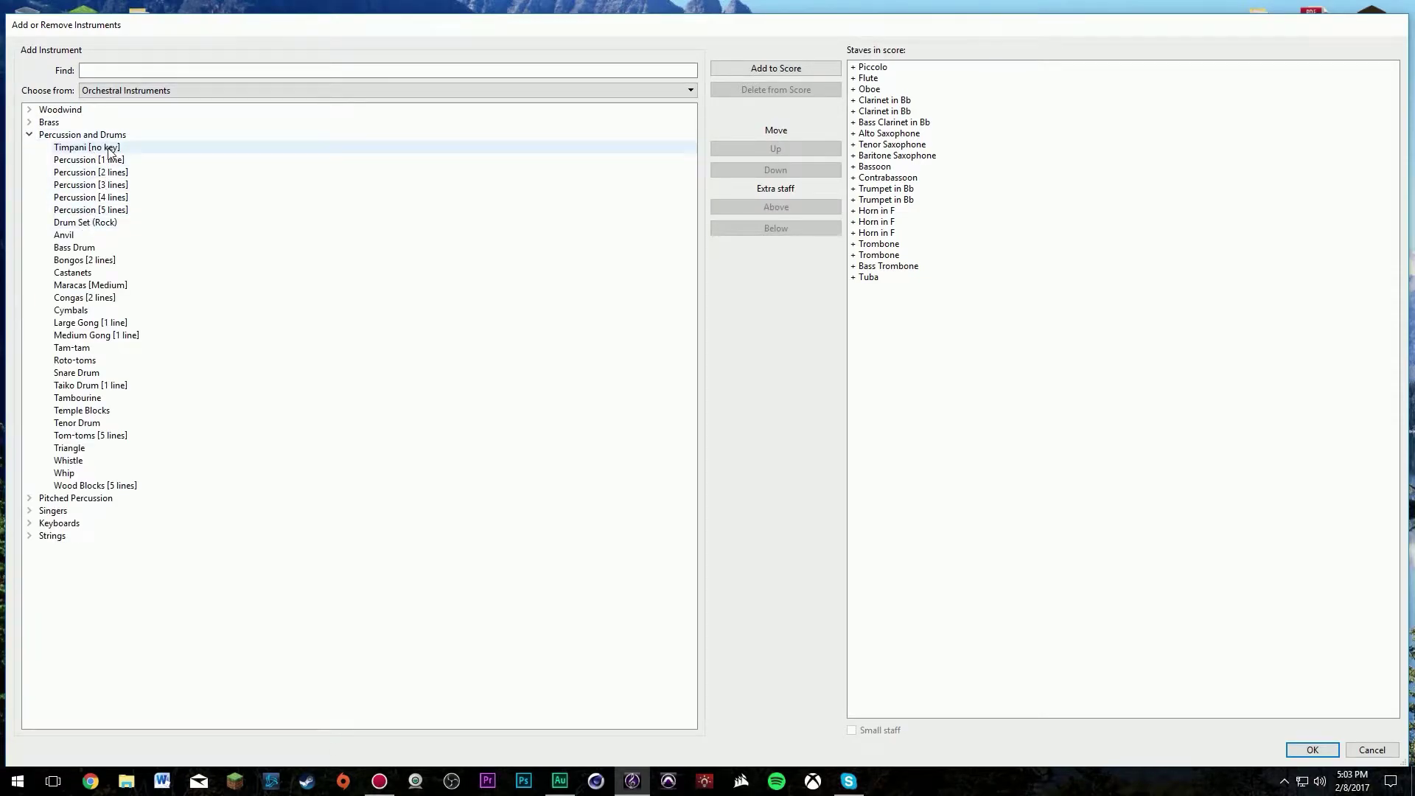
click(92, 249)
key(Return)
Add two Cymbals staves to the score.
key(Down)
key(Down)
key(Down)
key(Down)
key(Down)
key(Return)
key(Return)
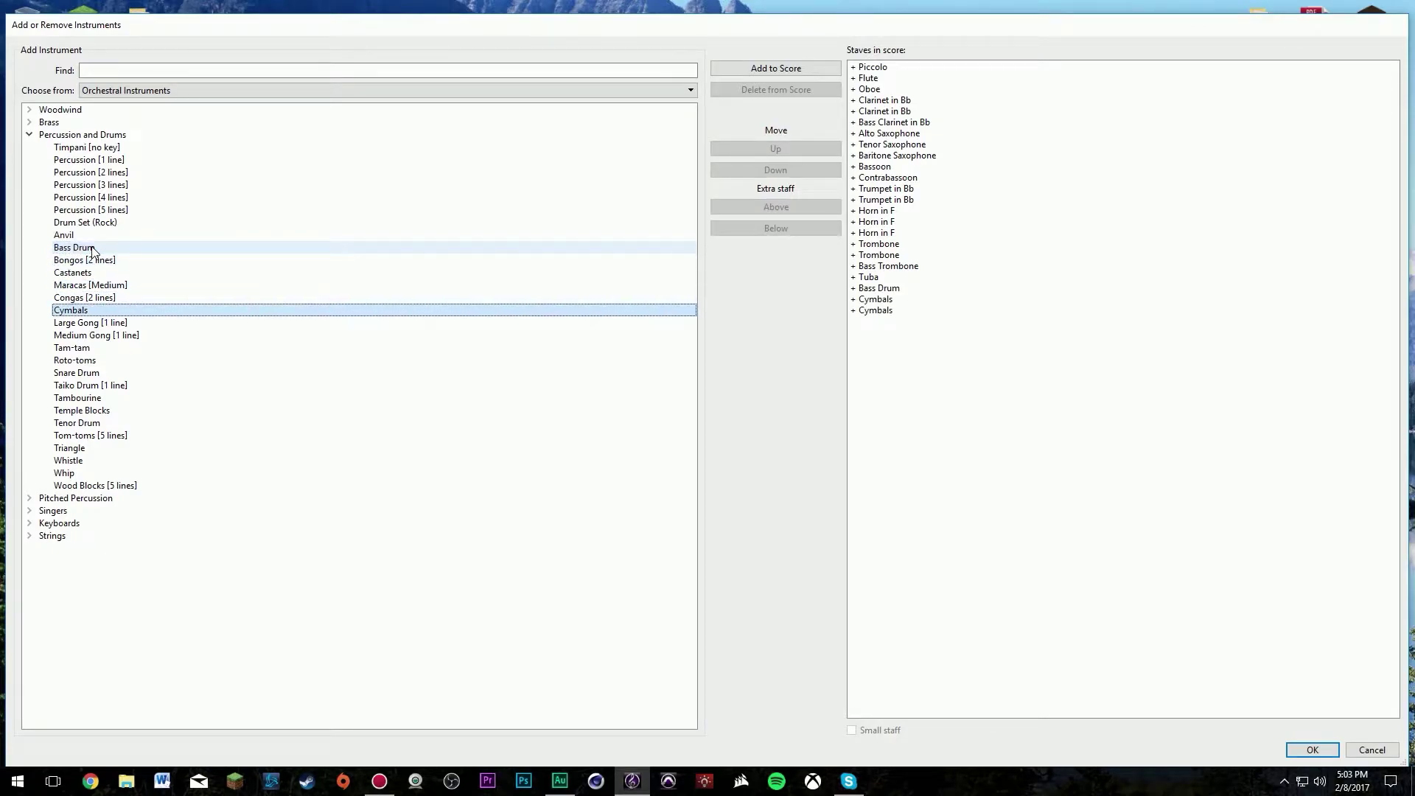
Add a Snare Drum to the score.
key(Down)
key(Down)
key(Down)
key(Down)
key(Down)
key(Return)
key(Down)
key(Down)
key(Down)
key(Down)
key(Down)
key(Down)
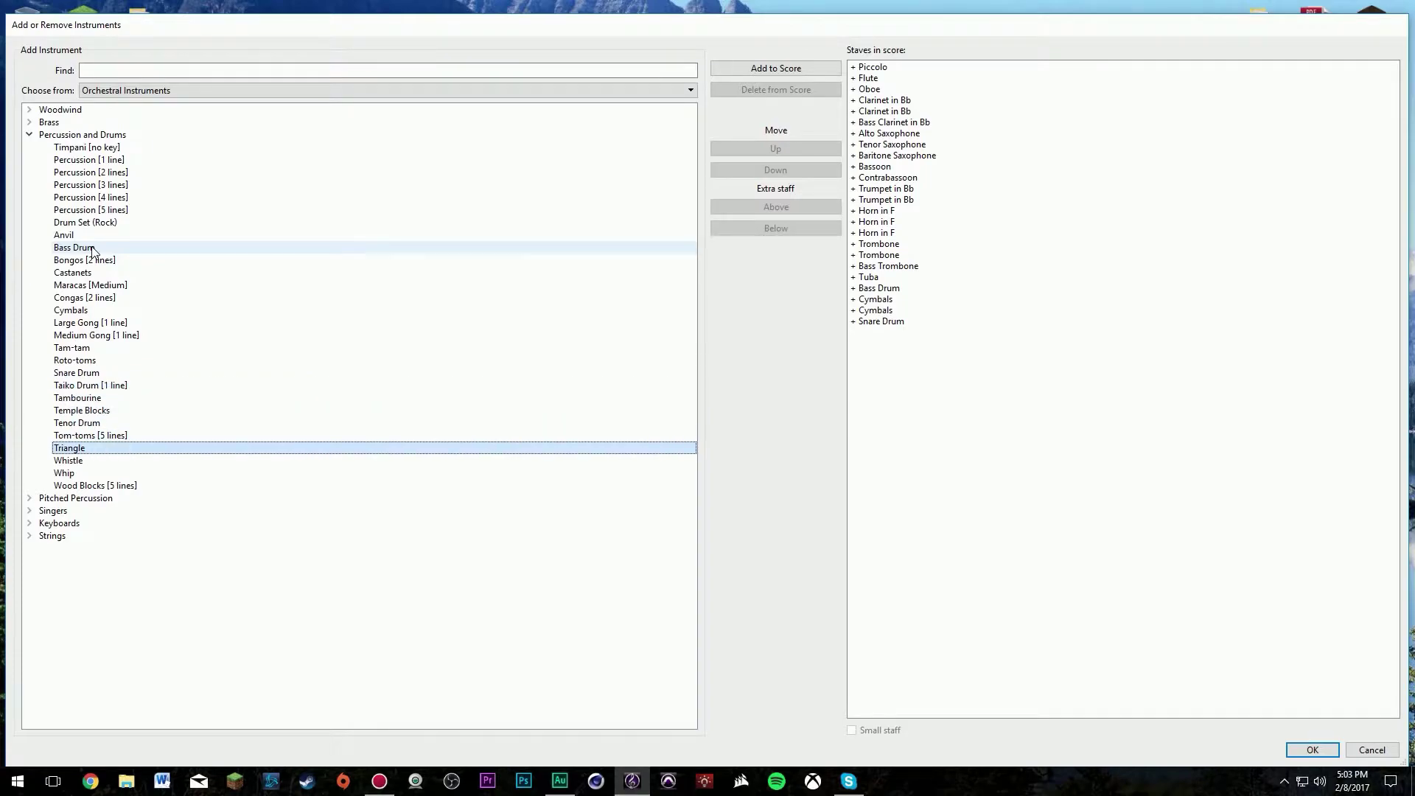
click(30, 134)
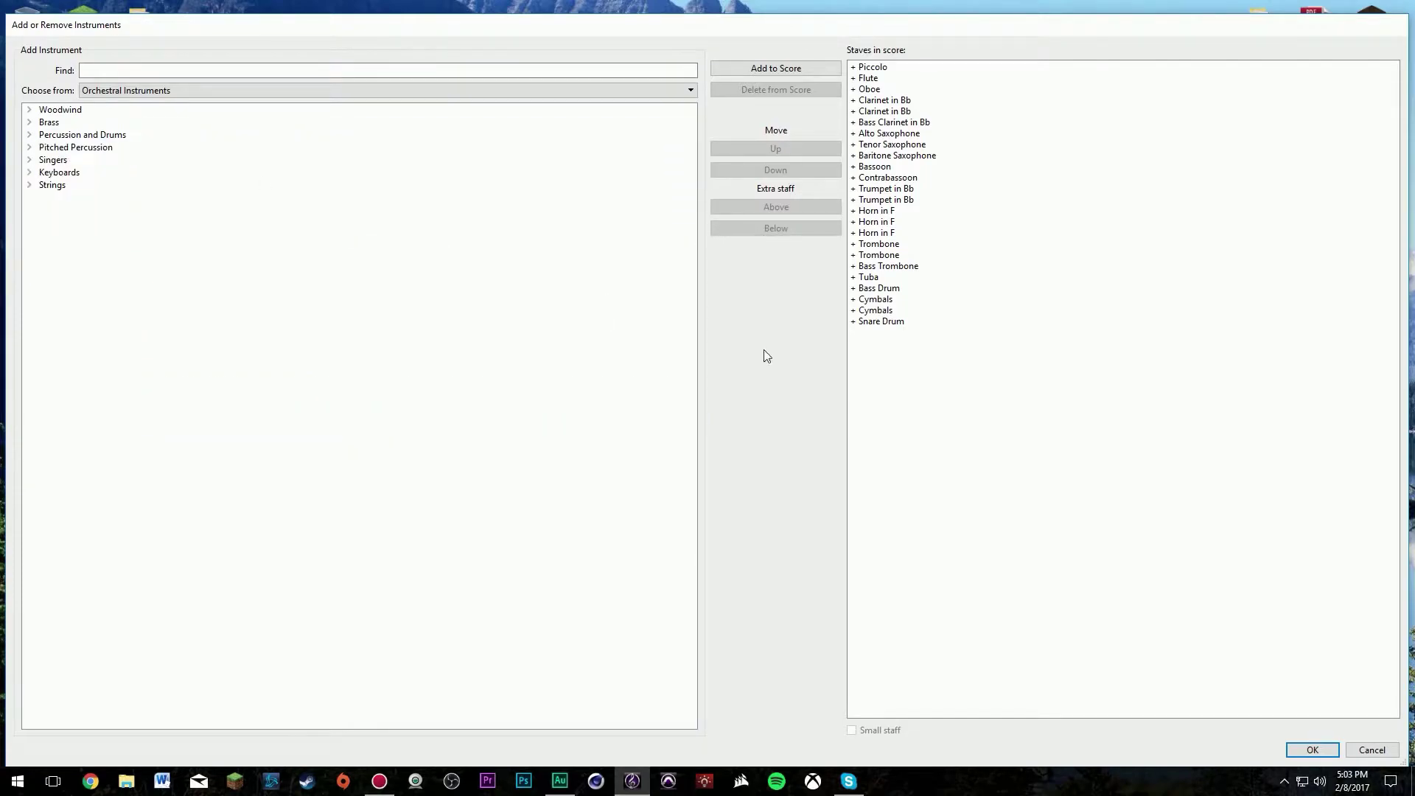
Reorder the percussion staves so the Snare Drum comes first, followed by the two Cymbals and the Bass Drum.
click(899, 328)
click(781, 148)
click(781, 148)
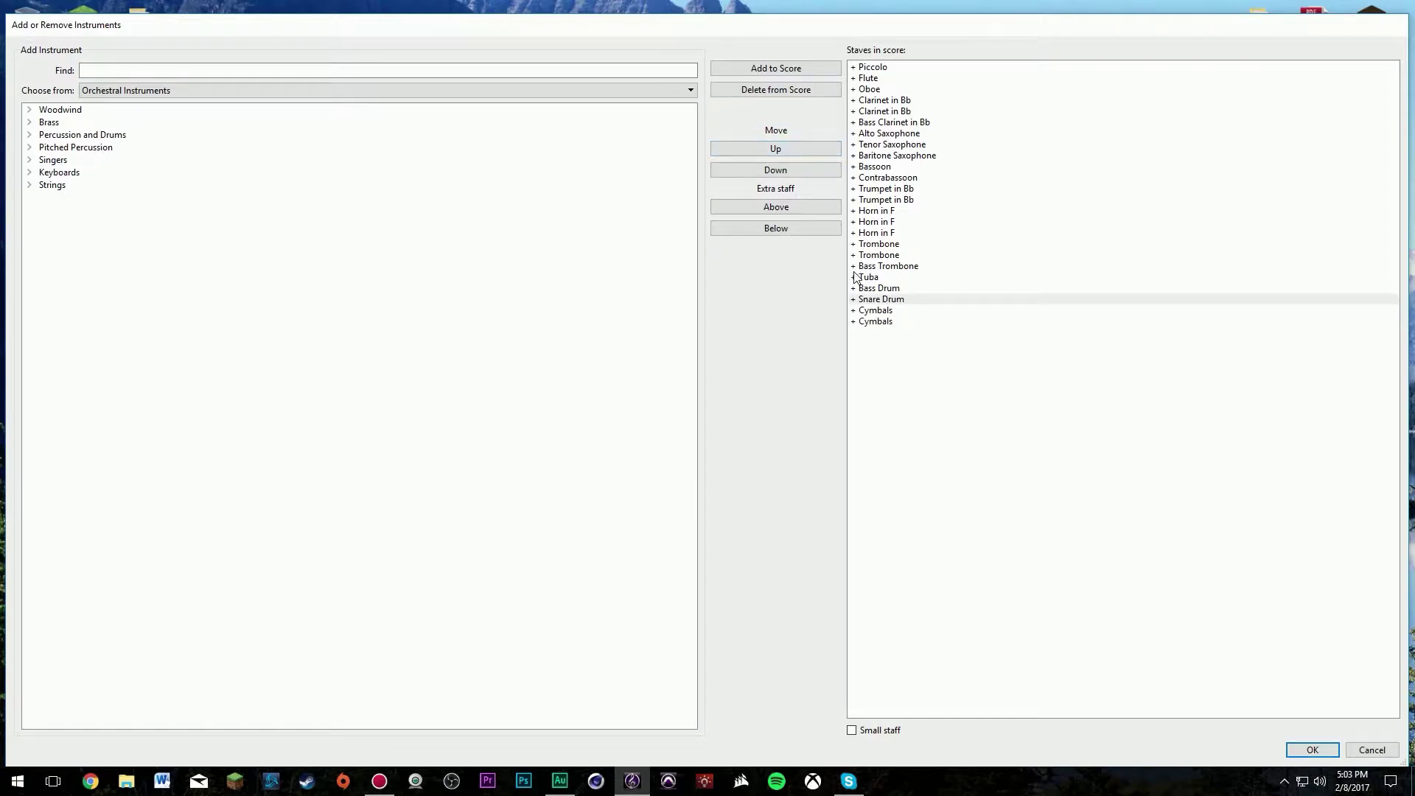
click(887, 291)
click(790, 170)
click(790, 170)
click(790, 169)
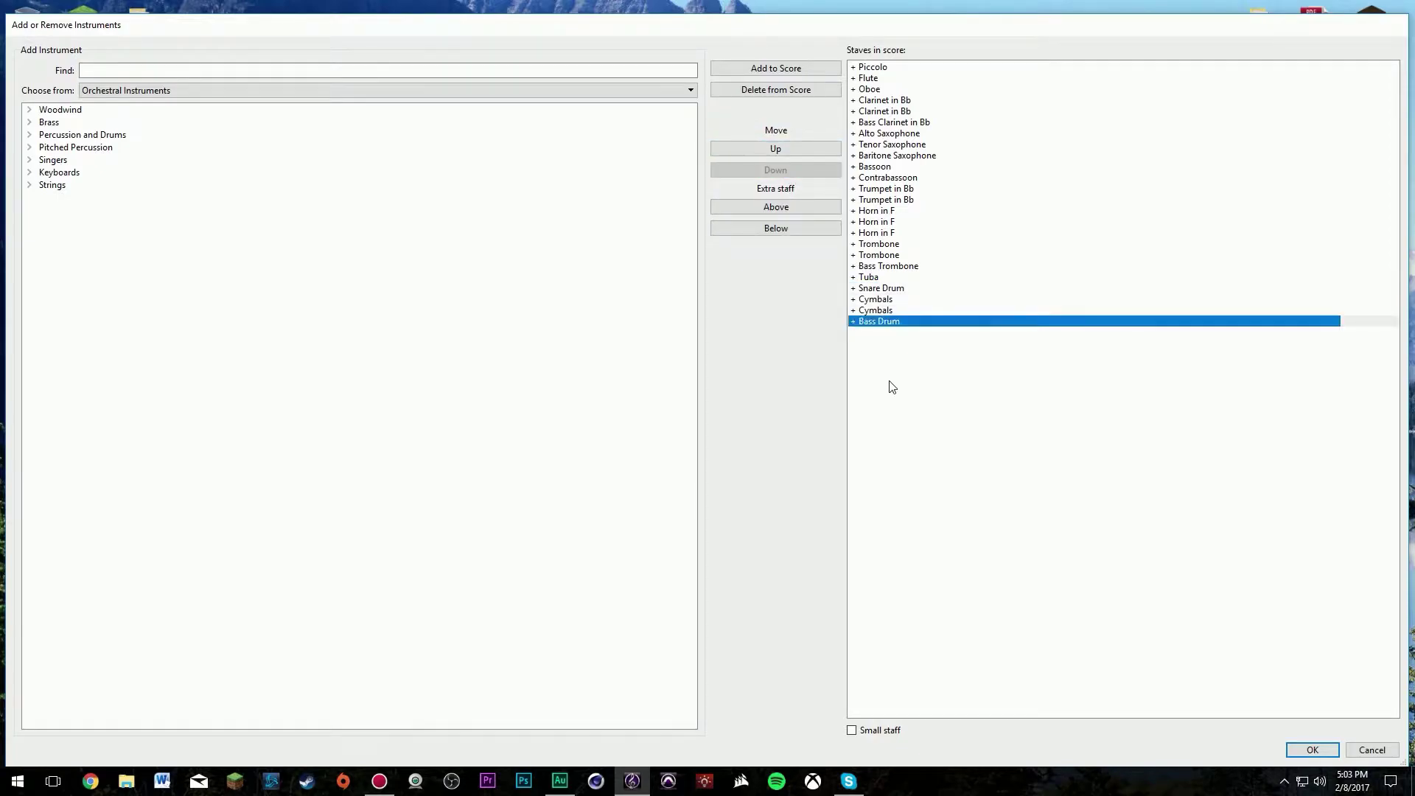
click(889, 385)
Add Orchestral Bells, Xylophone and Vibraphone from the pitched percussion family to the score.
click(30, 149)
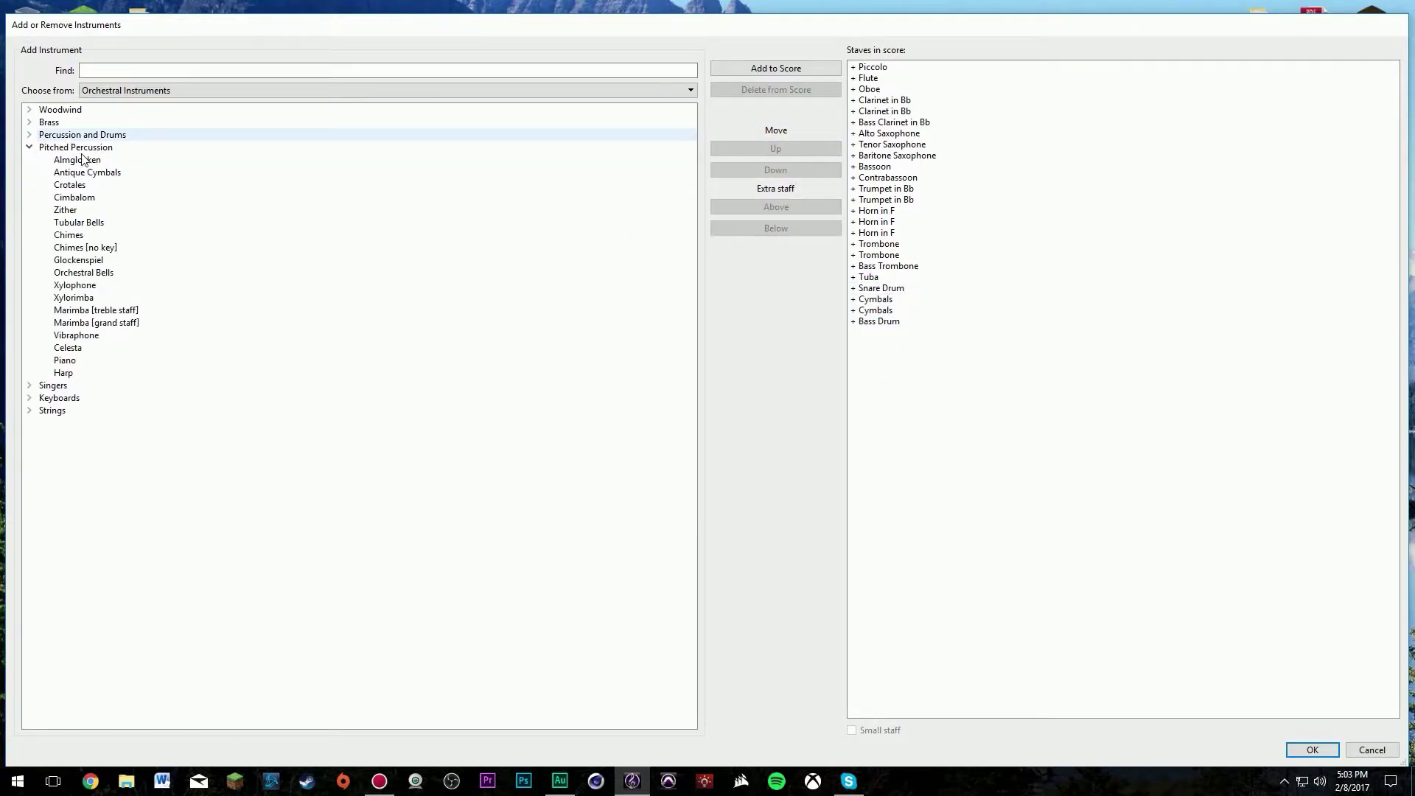
click(114, 275)
key(Return)
key(Down)
key(Return)
key(Down)
key(Down)
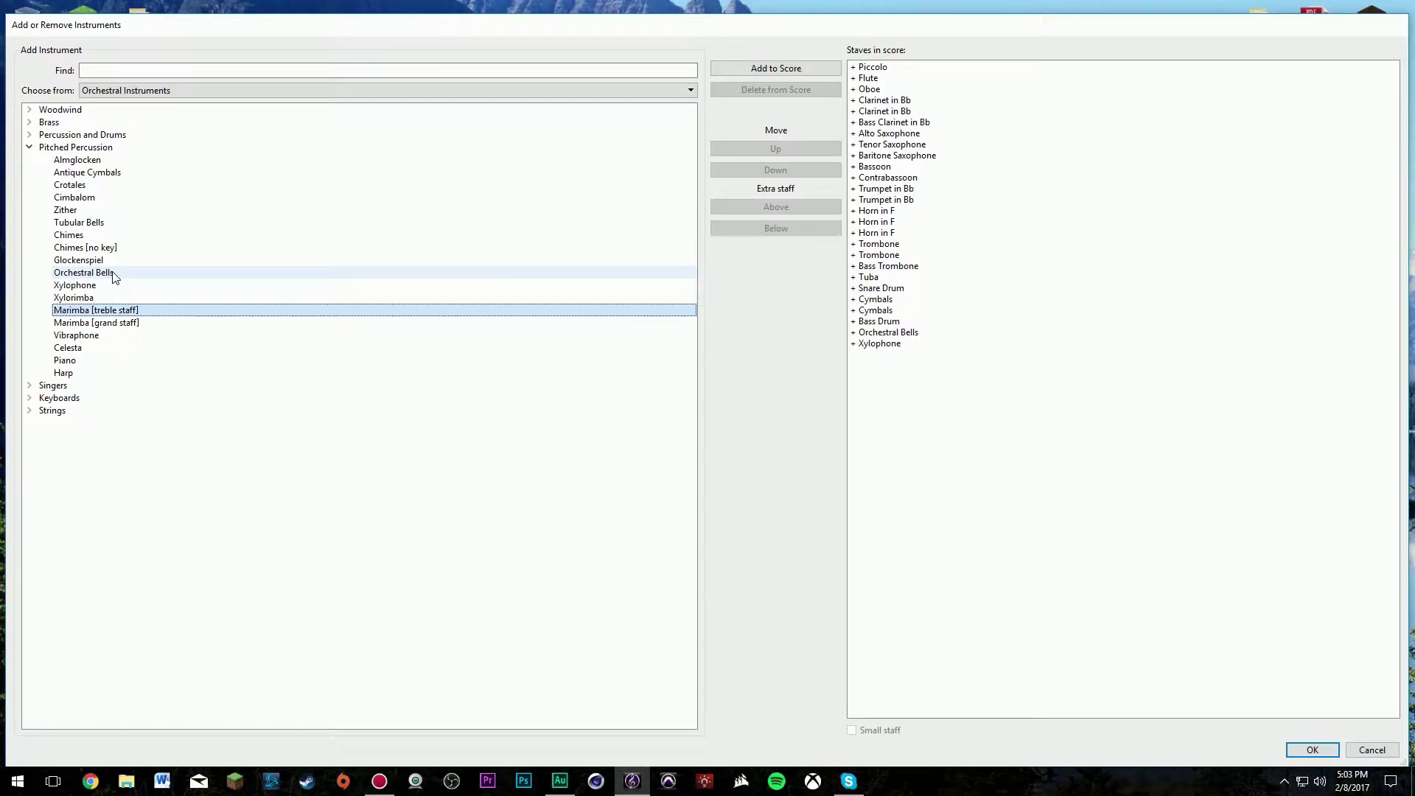
key(Down)
key(Down)
key(Return)
click(30, 147)
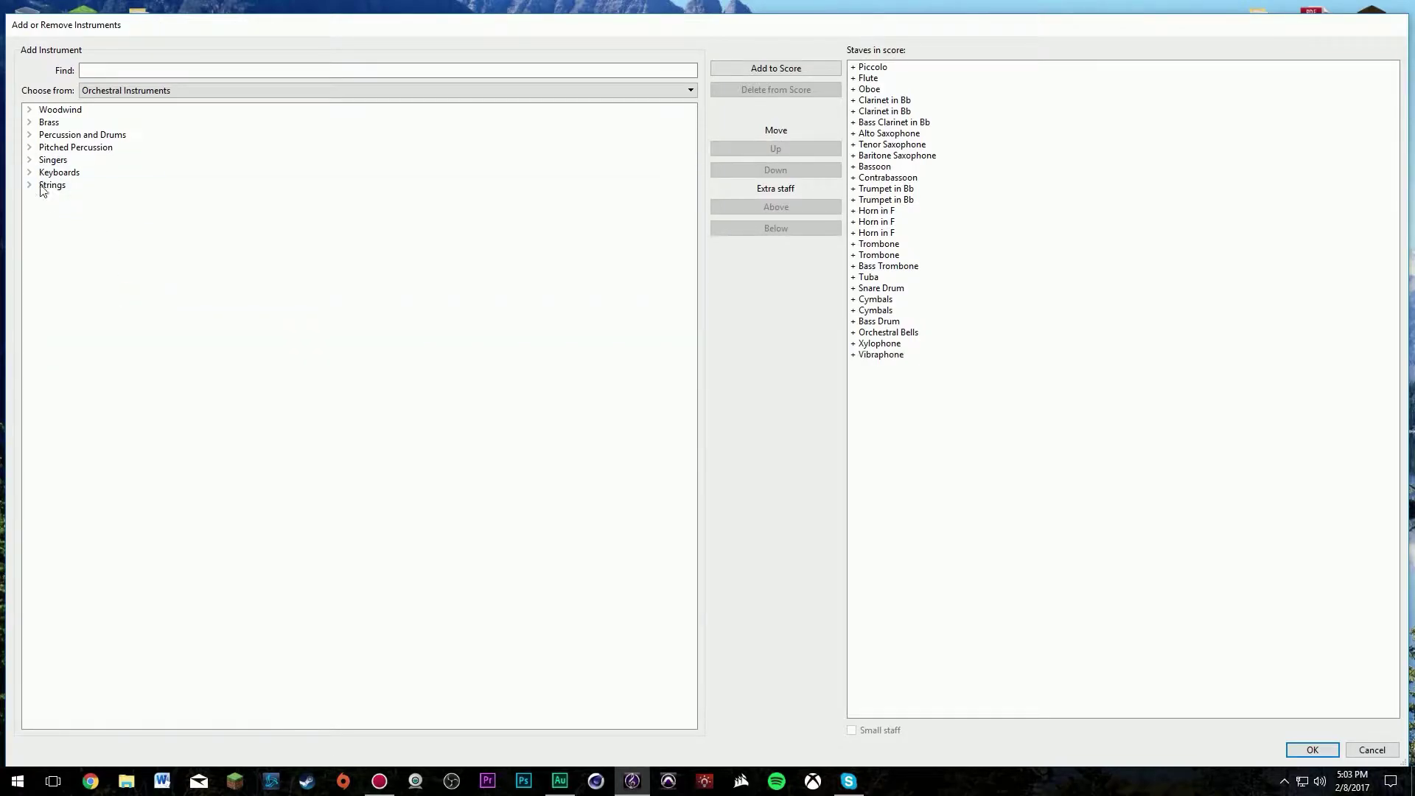
click(30, 160)
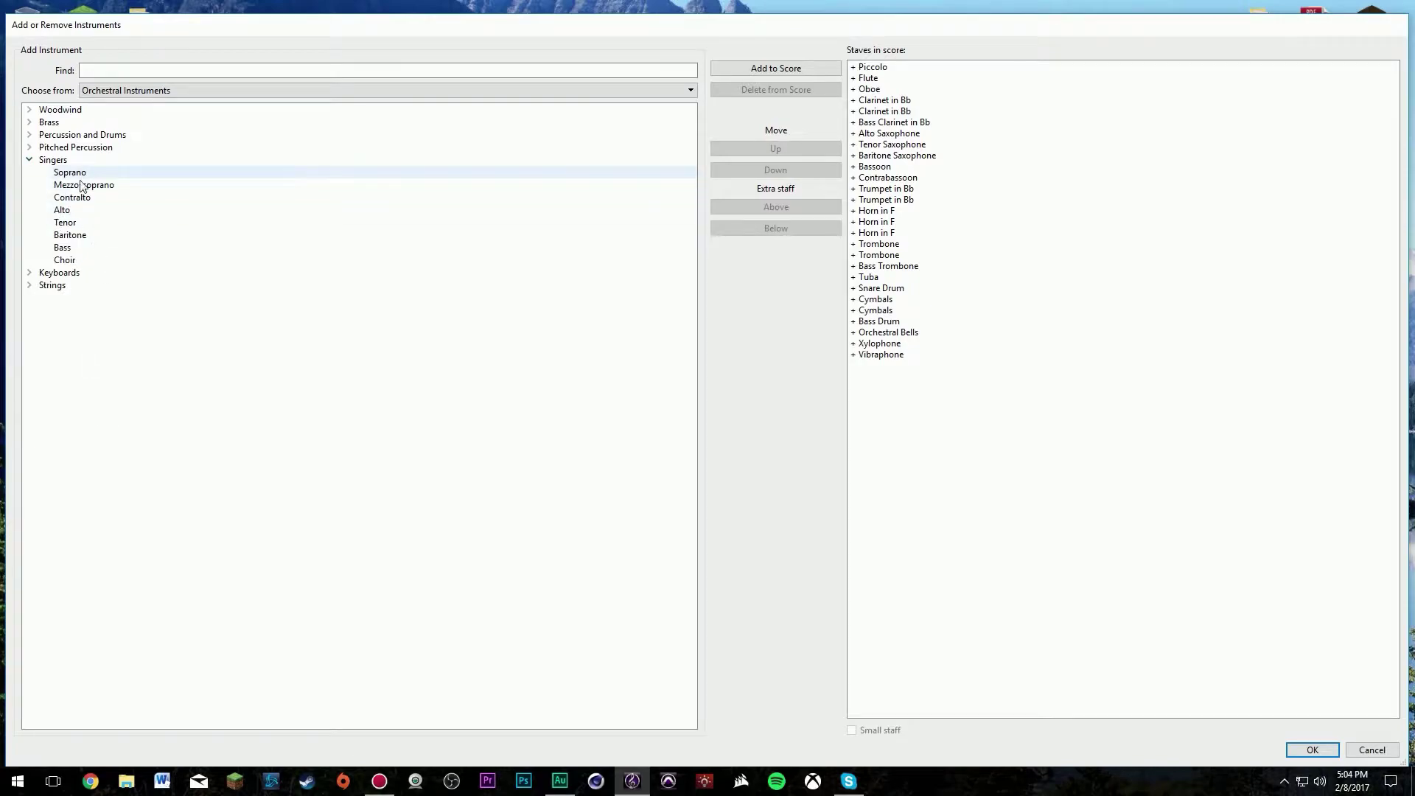
click(30, 160)
click(29, 172)
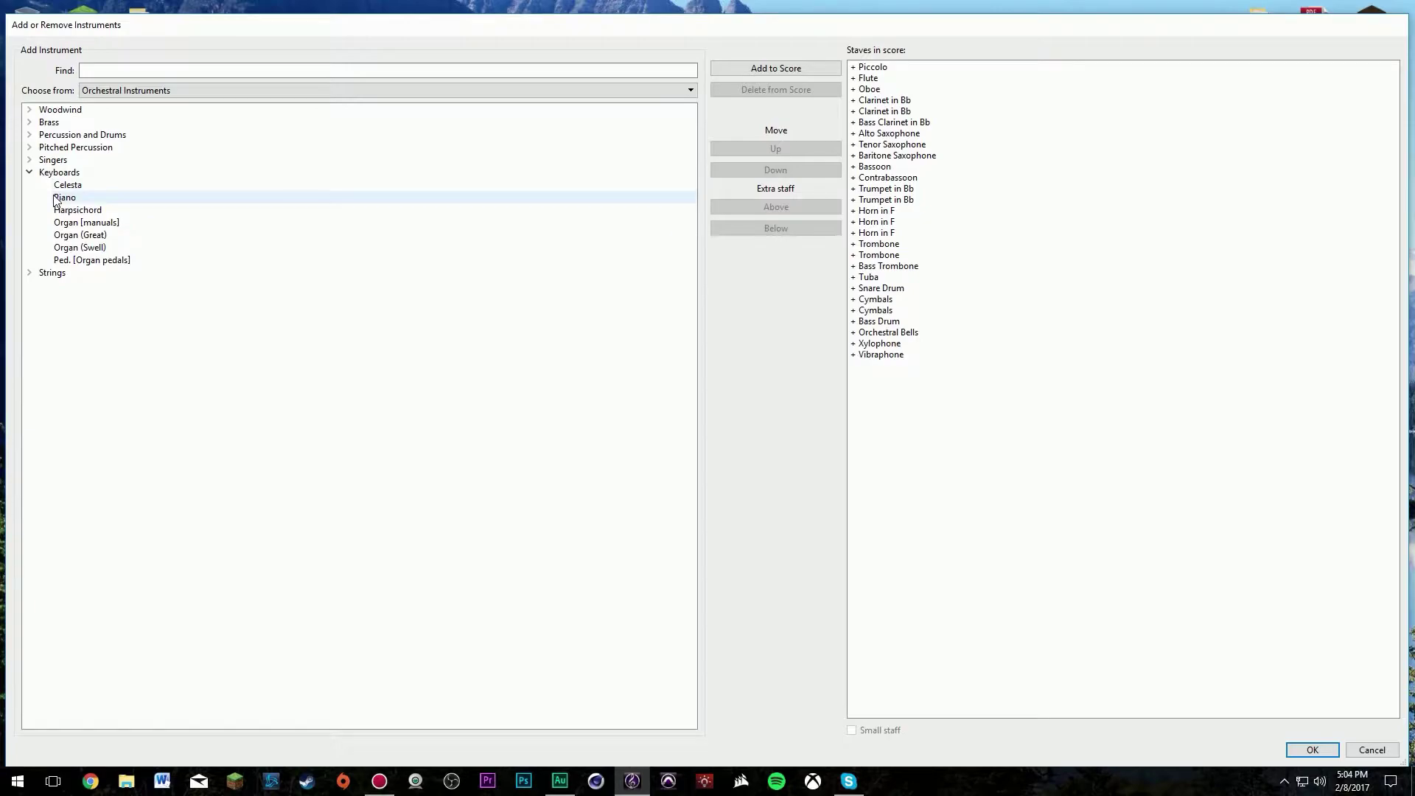
click(30, 173)
Add Violin I, Violin II, Viola, Violoncello and Contrabass to the score and accept the instrument list.
click(30, 185)
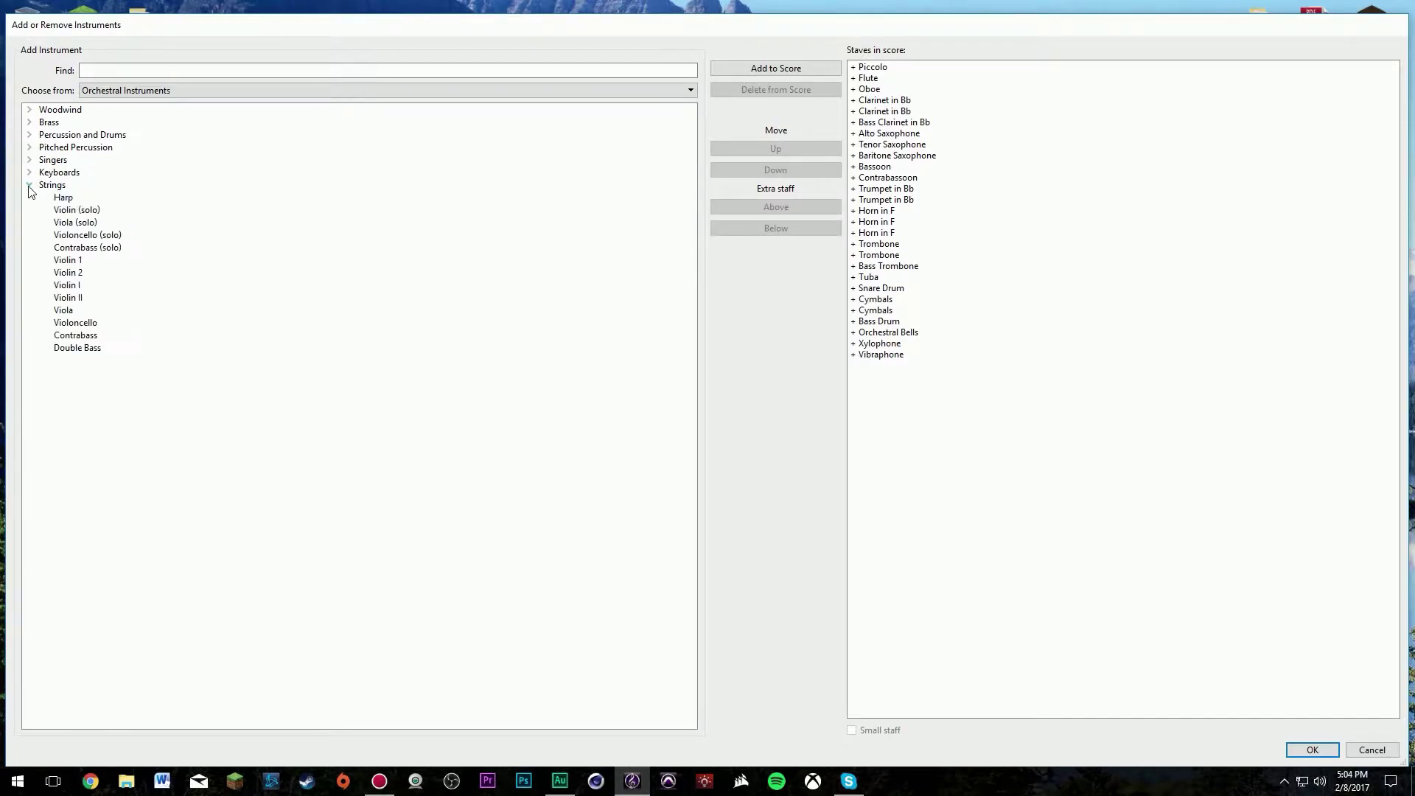
click(92, 288)
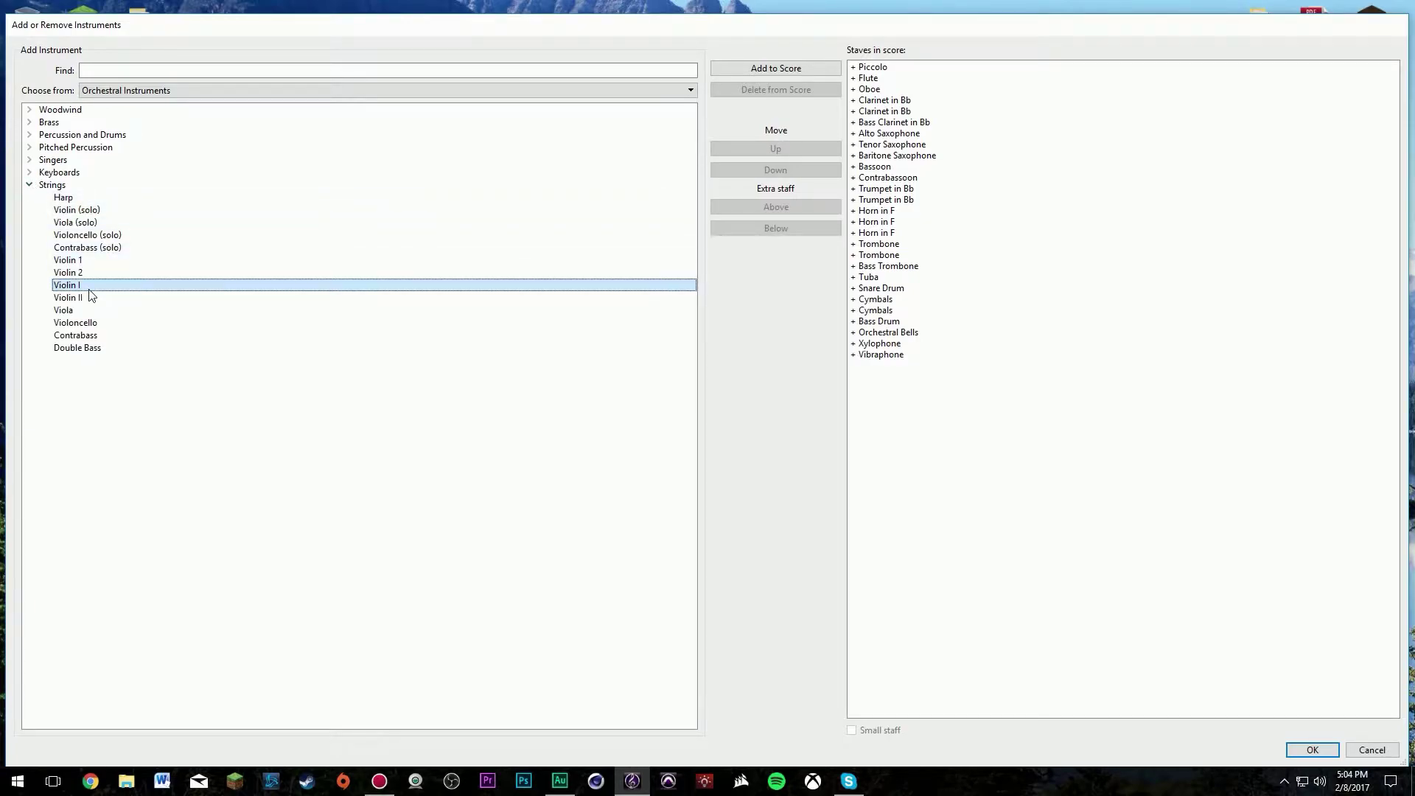
key(Down)
key(Return)
key(Down)
key(Return)
key(Down)
key(Return)
key(Down)
key(Return)
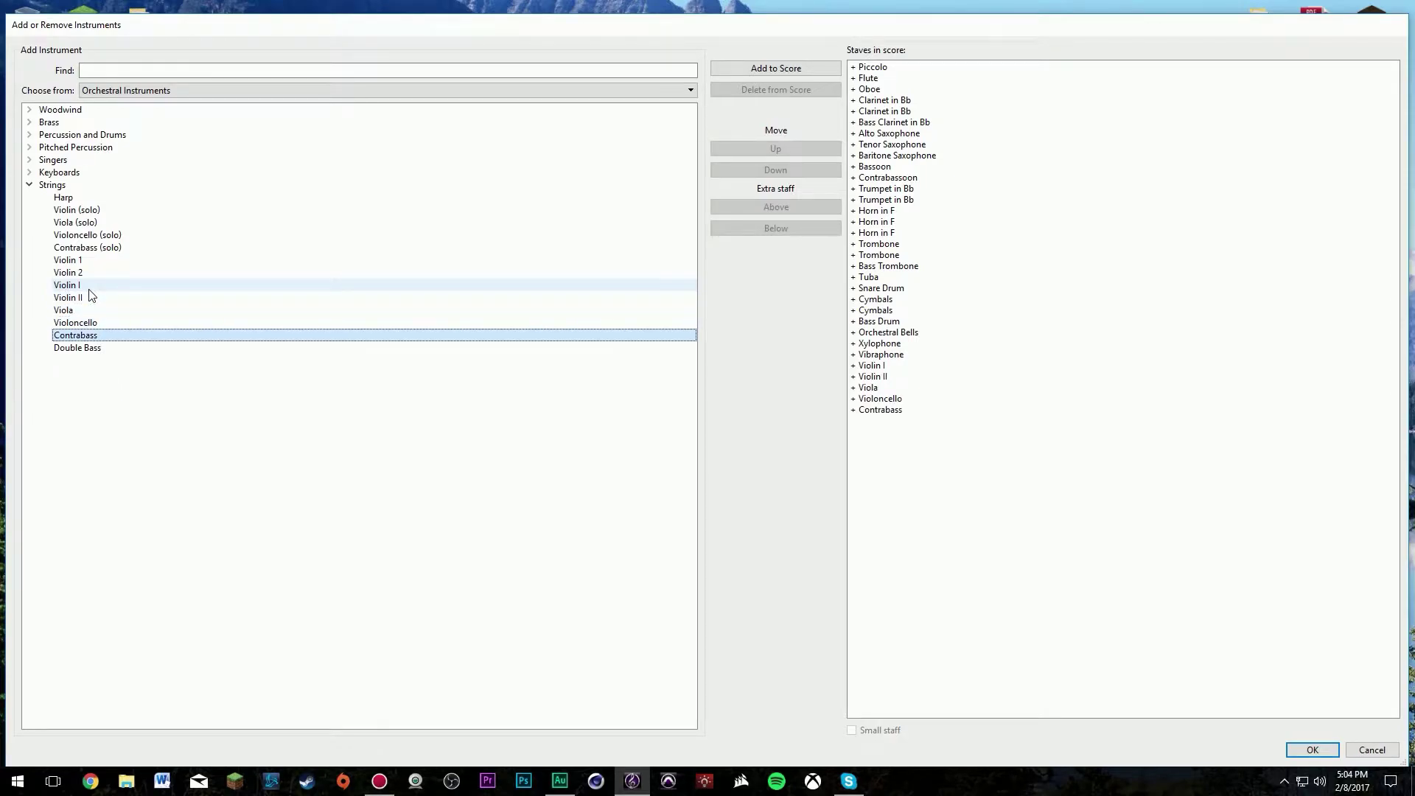
click(30, 186)
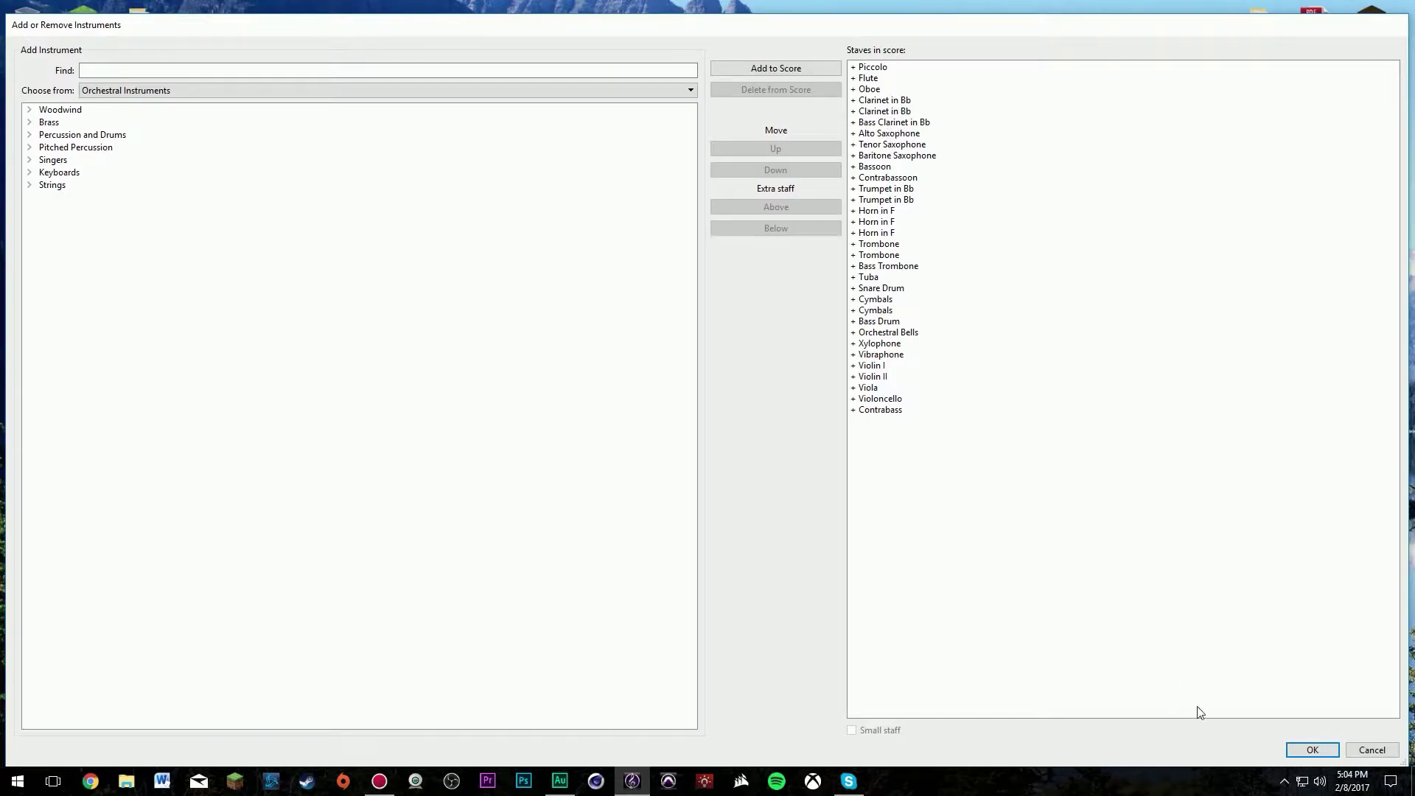
click(1312, 749)
Choose Eb major from the major flat keys as the new score's key signature.
drag(1028, 312, 1047, 423)
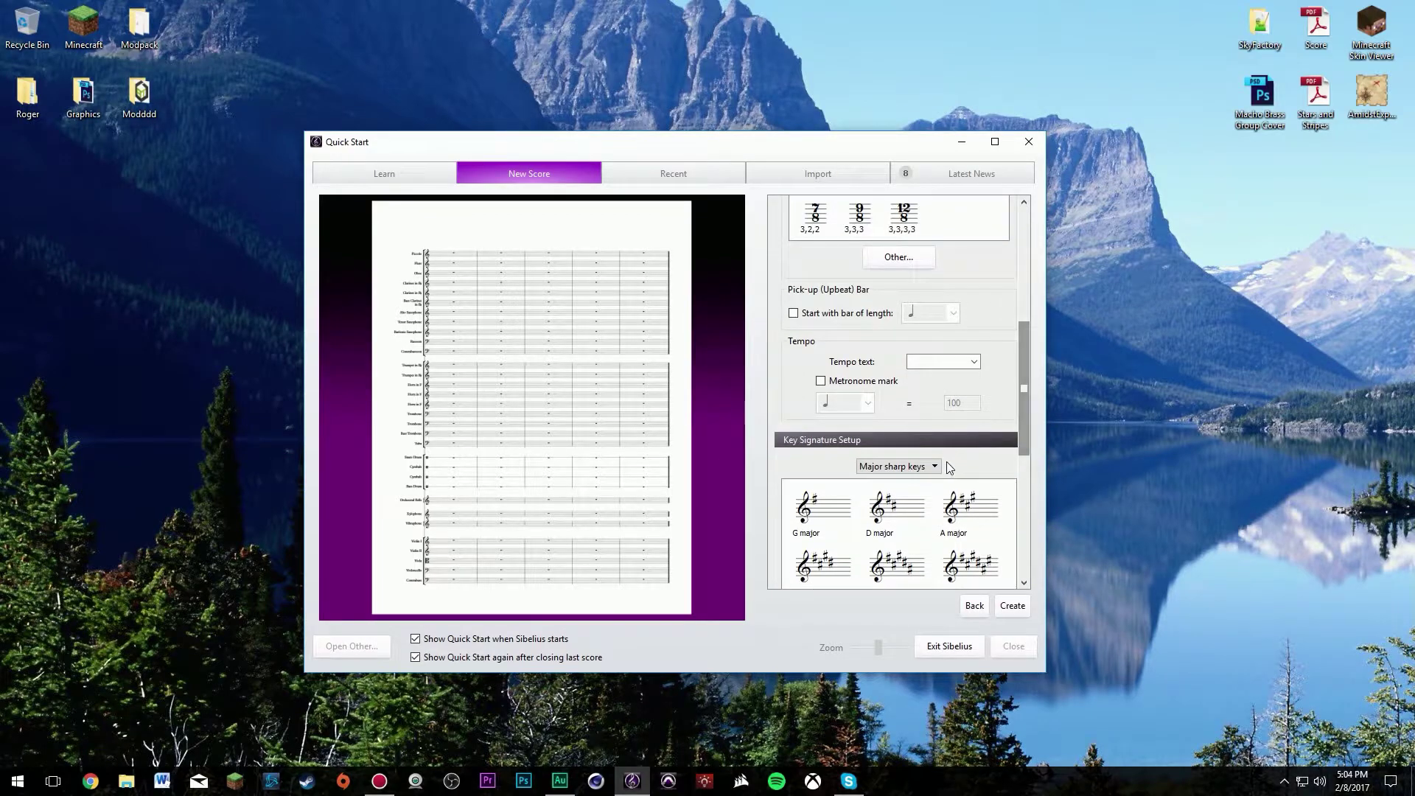
click(897, 466)
click(891, 491)
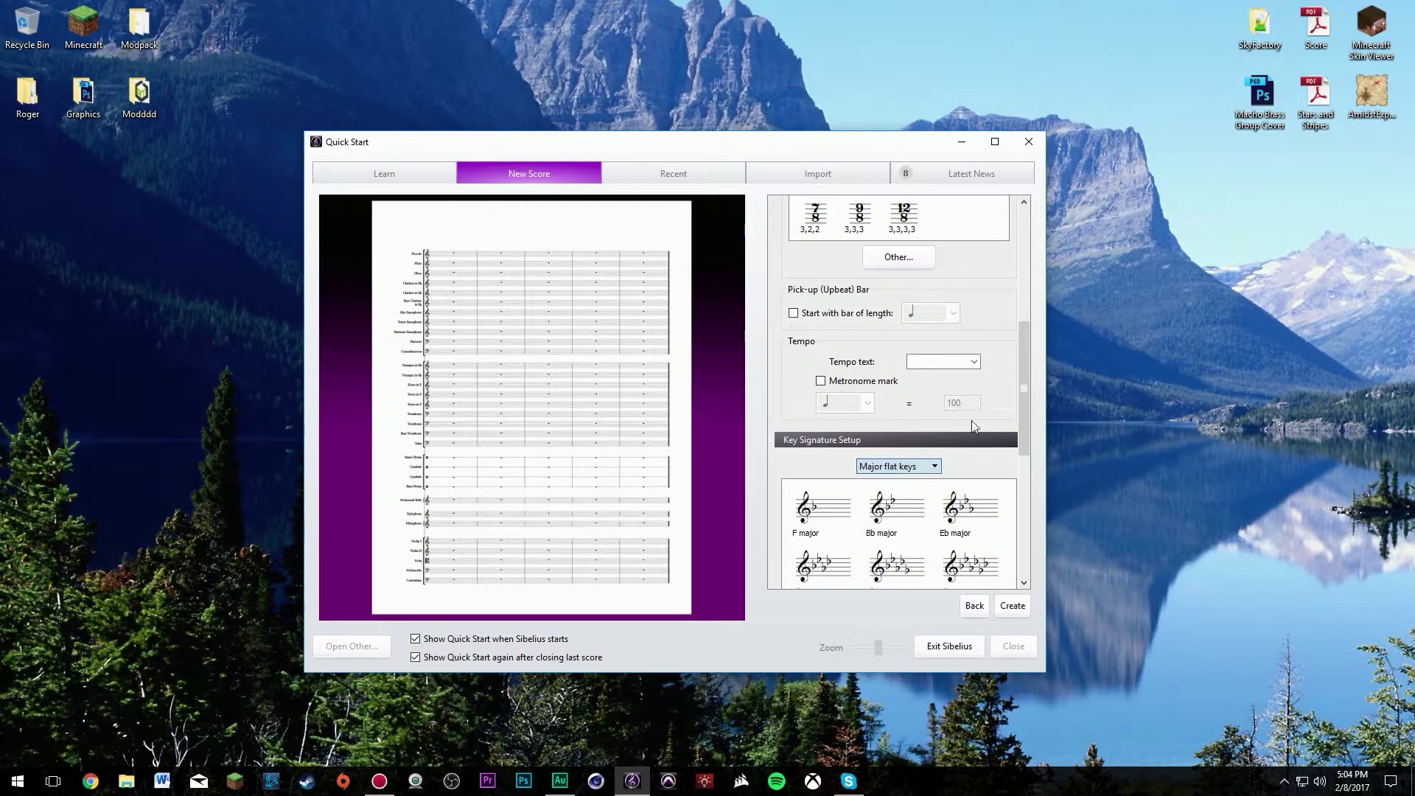
mouse_move(1026, 423)
mouse_down()
mouse_move(1027, 479)
mouse_move(1027, 435)
mouse_up()
click(924, 461)
scroll(1020, 448, up, 1)
click(1000, 475)
scroll(1024, 449, down, 1)
mouse_move(1024, 450)
mouse_down()
mouse_move(1033, 549)
mouse_move(1063, 292)
mouse_move(1034, 560)
mouse_up()
Fill in the composer's full name and set the copyright line to "Copyright © Rojoinc 2017".
click(857, 370)
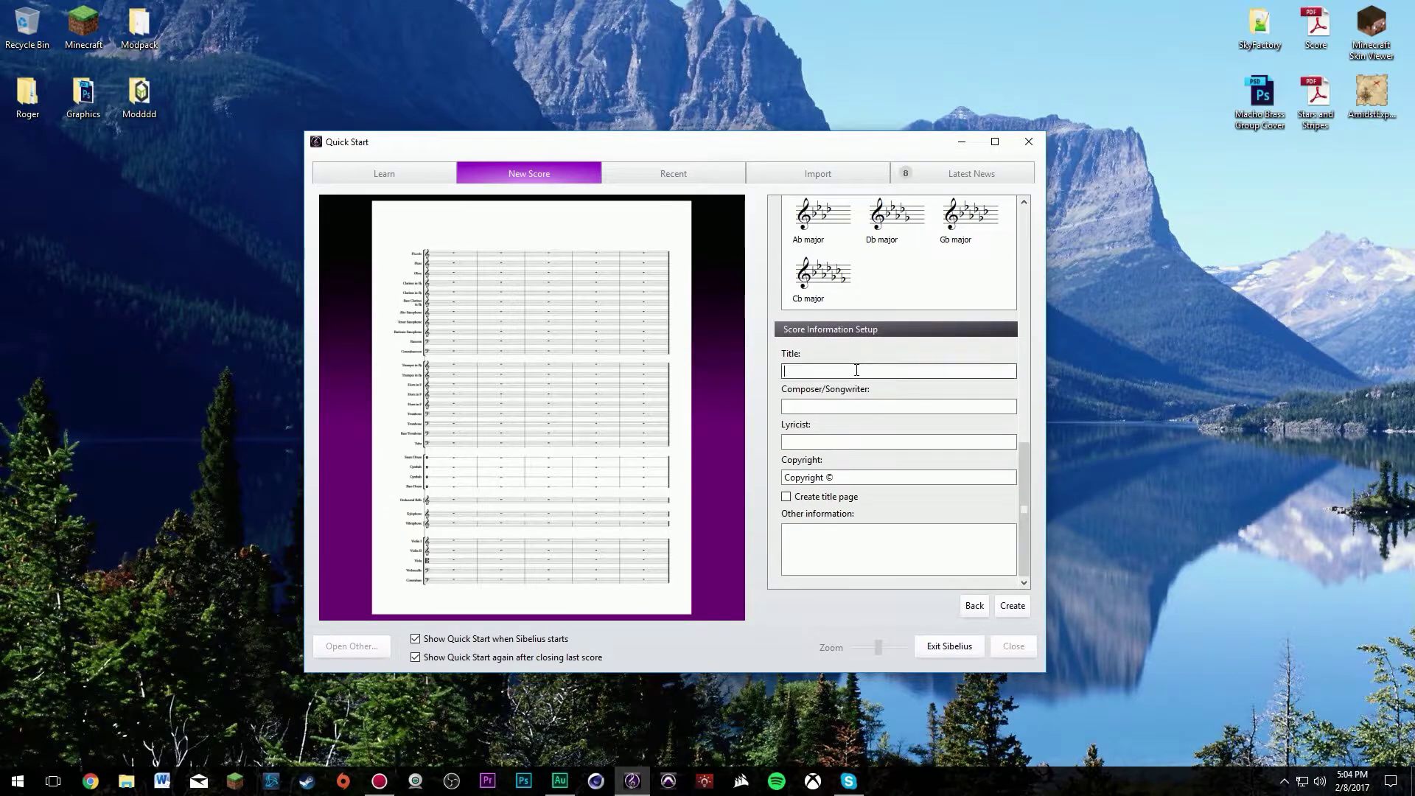
click(839, 410)
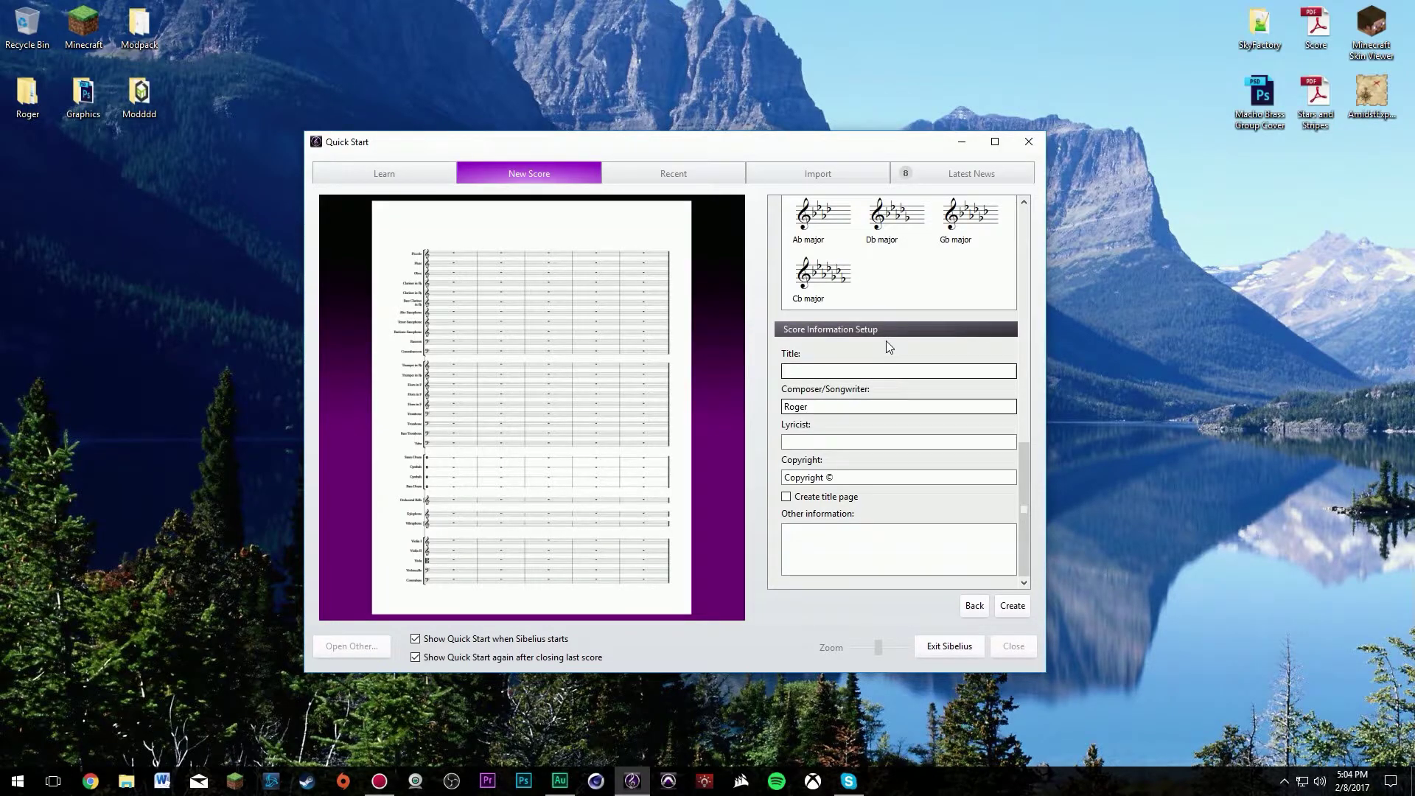
click(852, 471)
text(Rojoinc 2017)
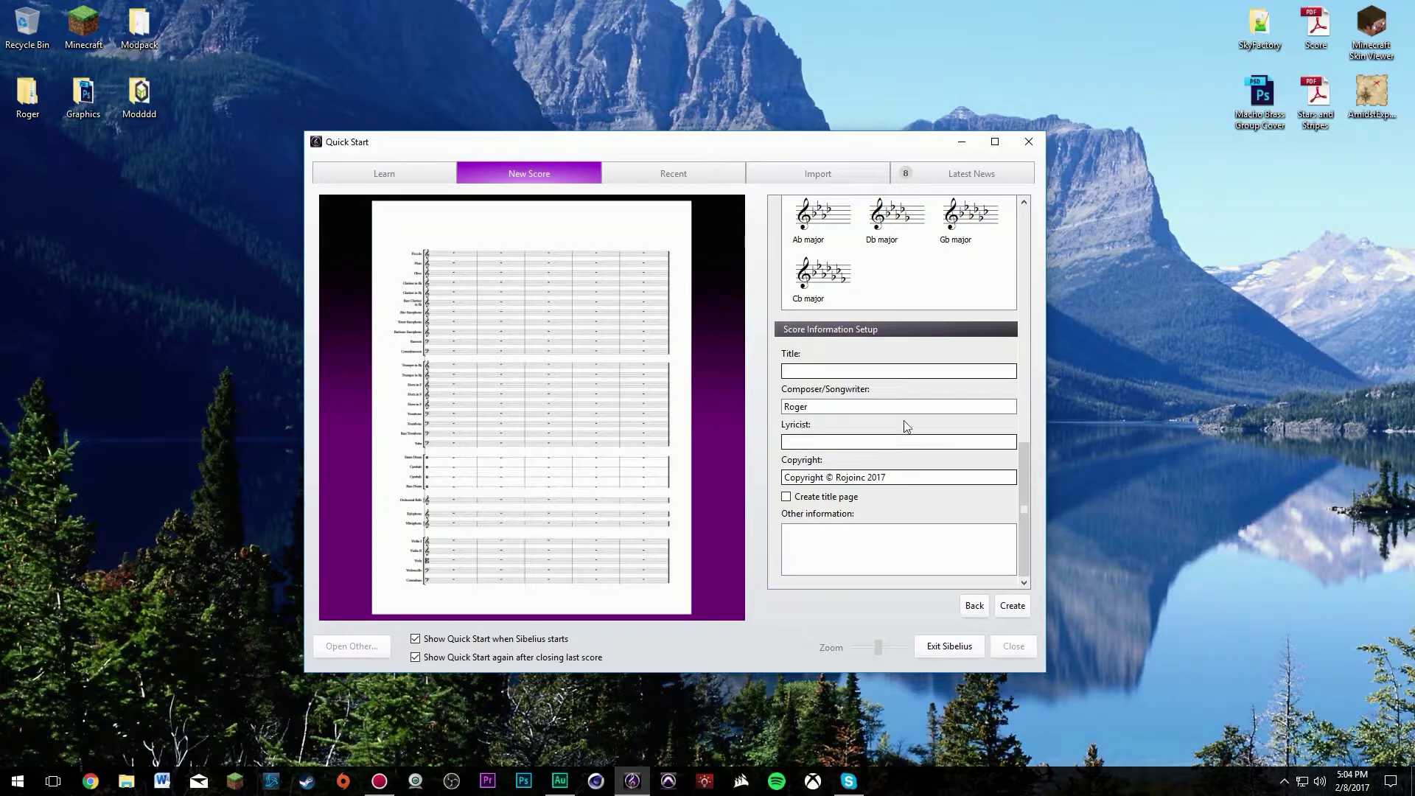
click(916, 404)
text(Duran)
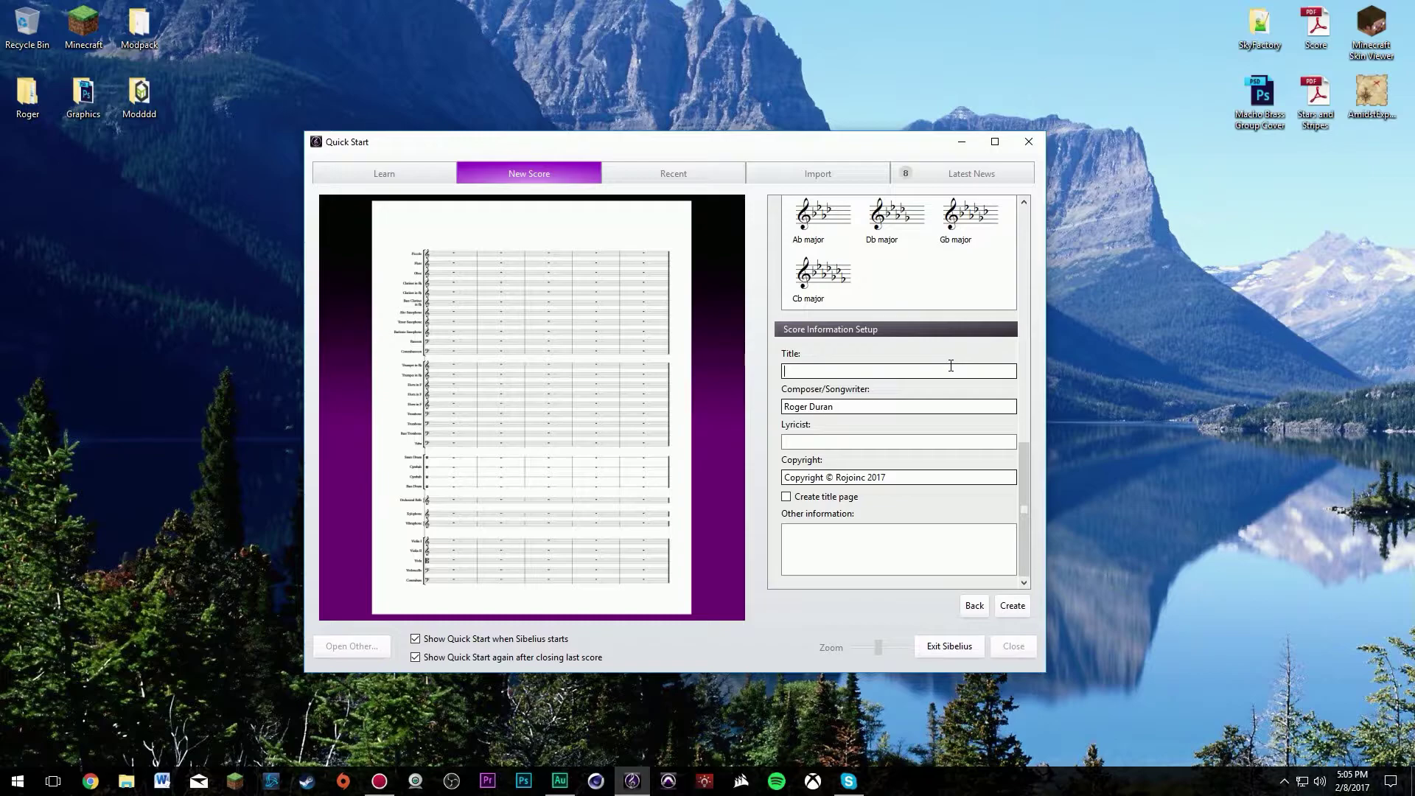
Create the new score from the chosen setup.
mouse_move(891, 148)
mouse_down()
mouse_move(915, 159)
mouse_move(1051, 503)
mouse_move(844, 289)
mouse_move(868, 164)
mouse_move(912, 156)
mouse_move(880, 140)
mouse_up()
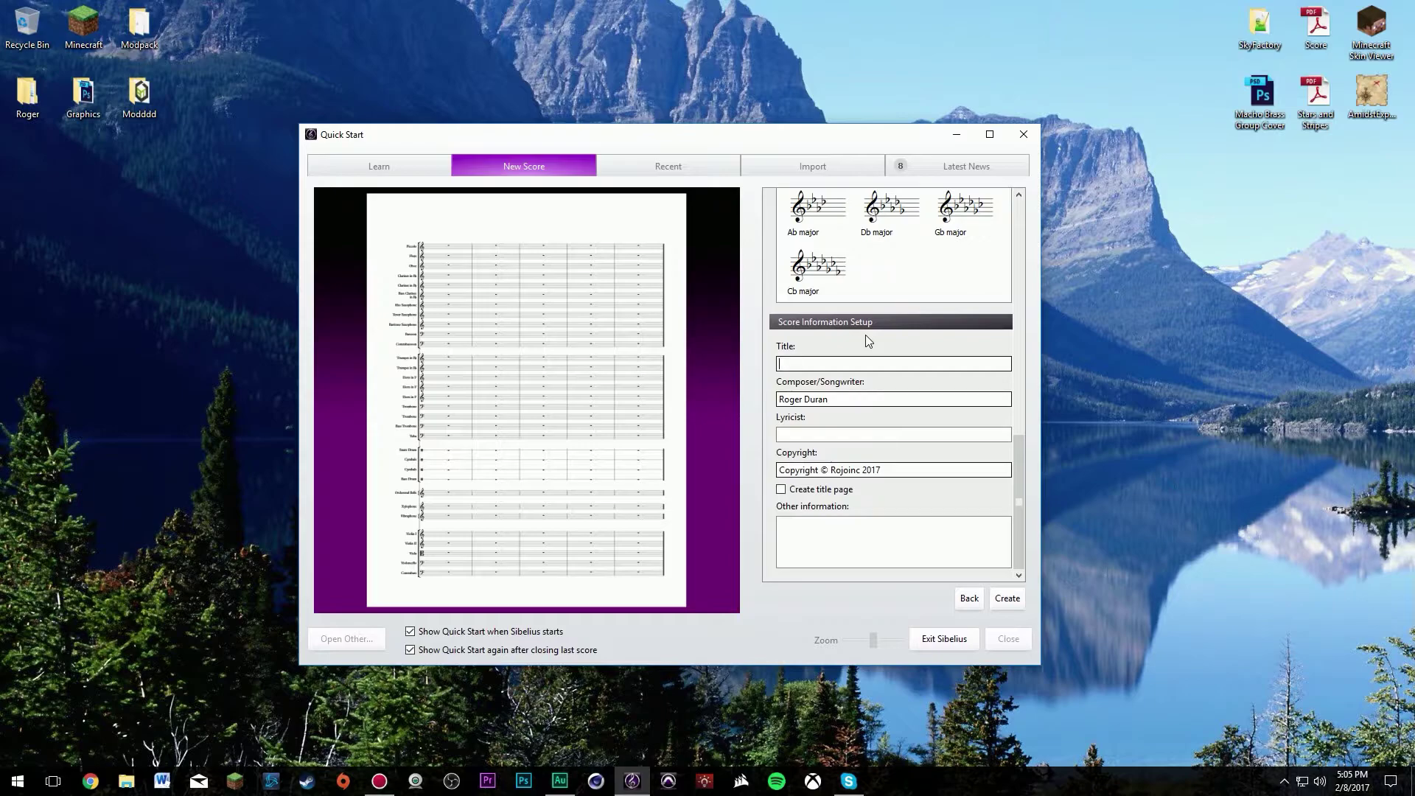
mouse_move(1021, 448)
mouse_down()
mouse_move(1026, 480)
mouse_move(1057, 190)
mouse_move(1055, 484)
mouse_move(1044, 257)
mouse_move(1020, 230)
mouse_move(1025, 523)
mouse_up()
click(855, 229)
click(866, 254)
click(1002, 598)
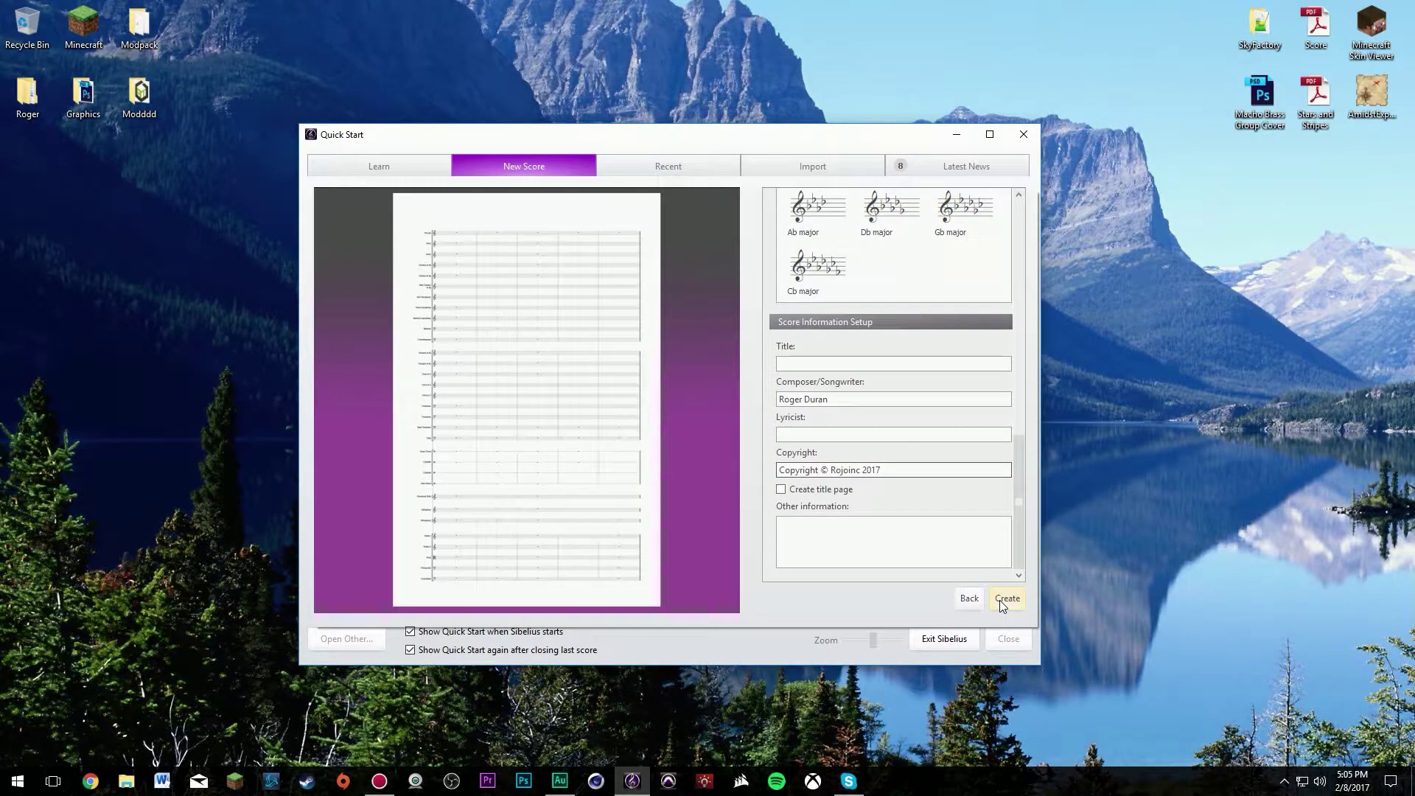
Select bar 1 of the Contrabass staff for note entry.
scroll(690, 308, down, 15)
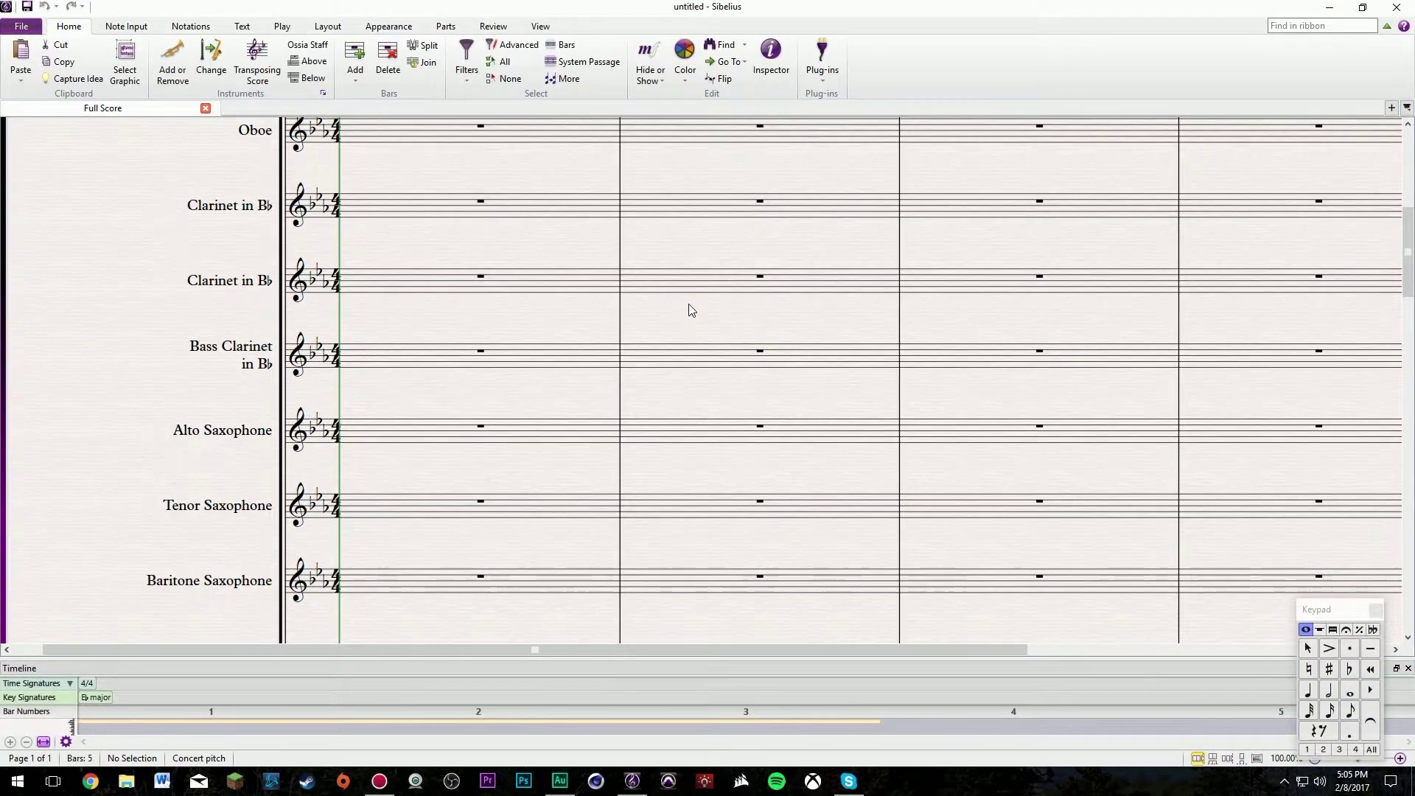
drag(645, 528, 509, 604)
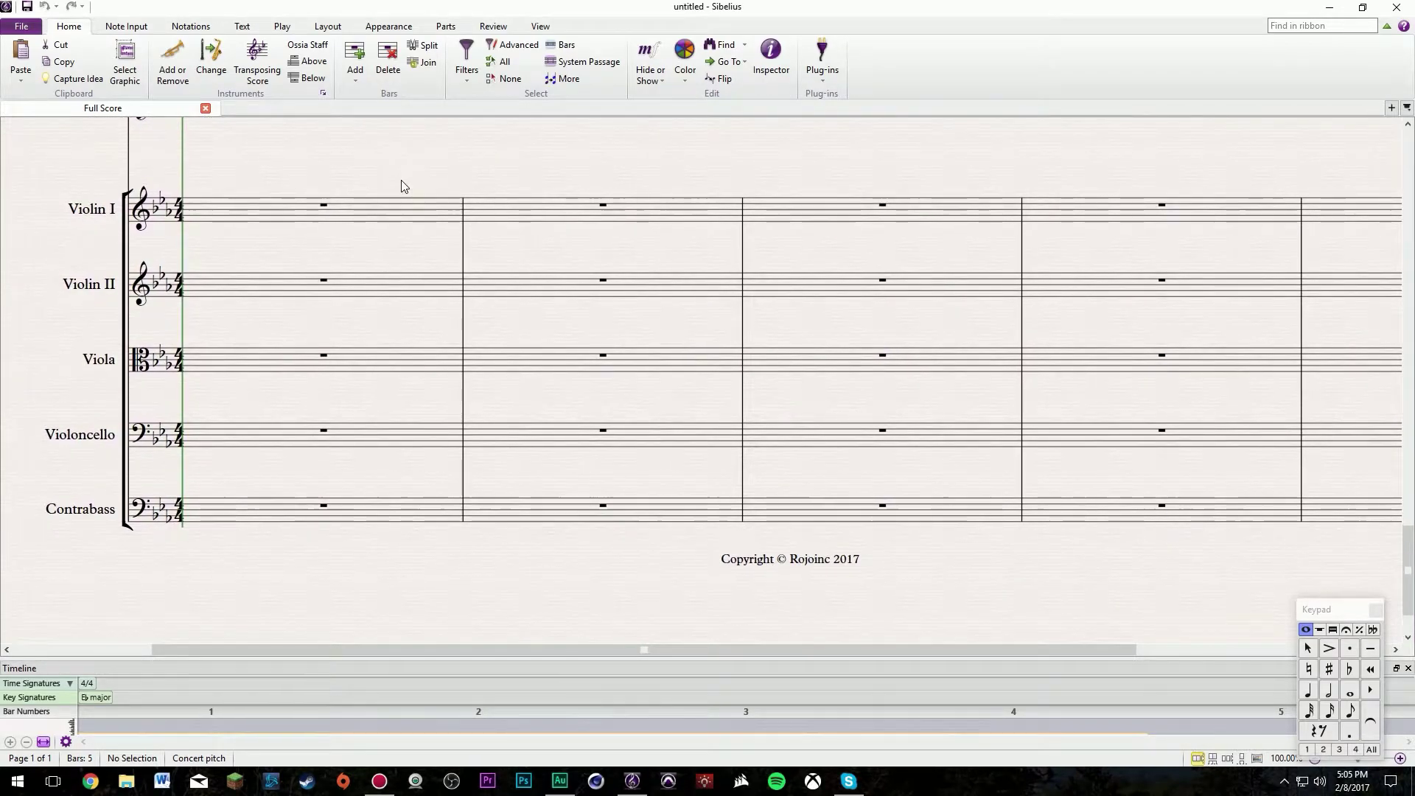
click(265, 495)
click(370, 181)
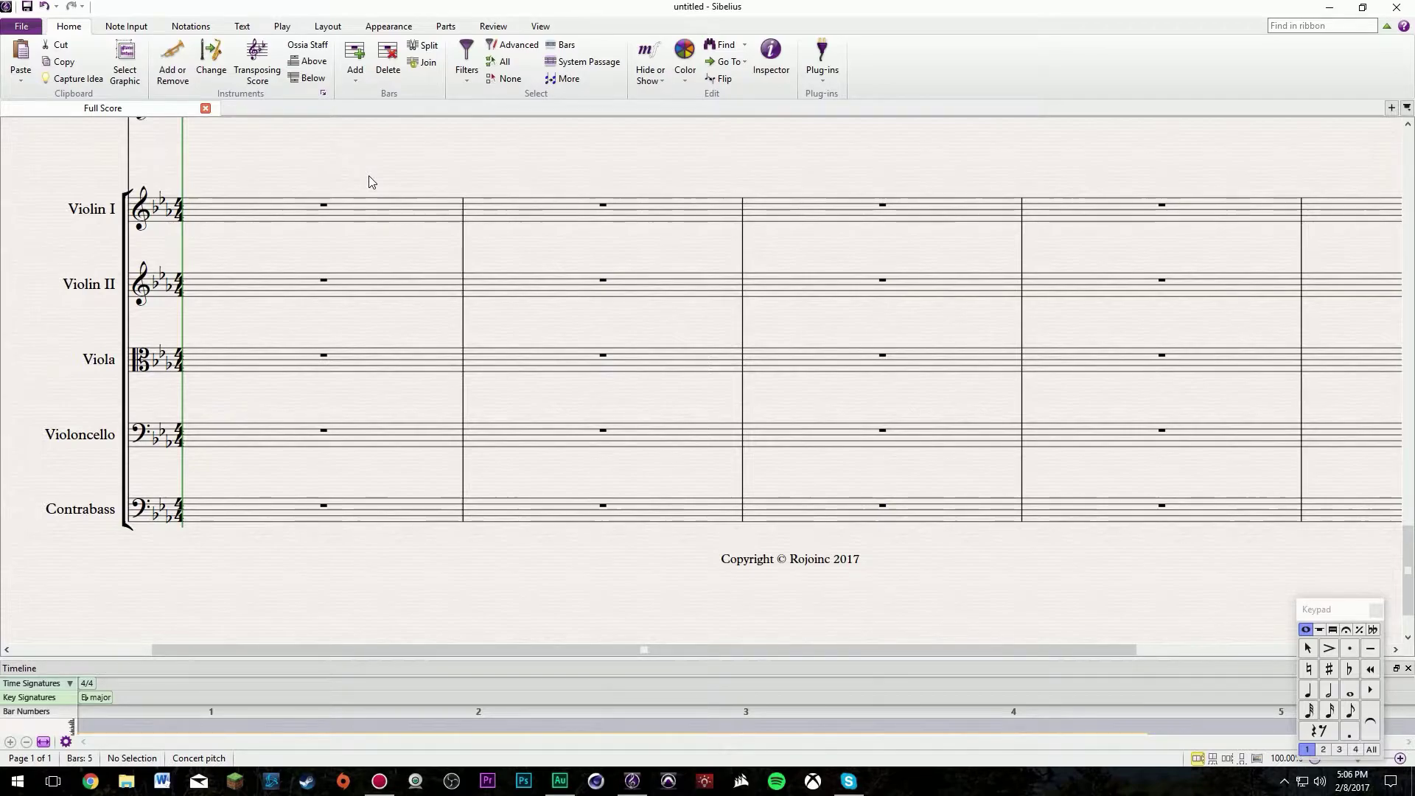
click(794, 535)
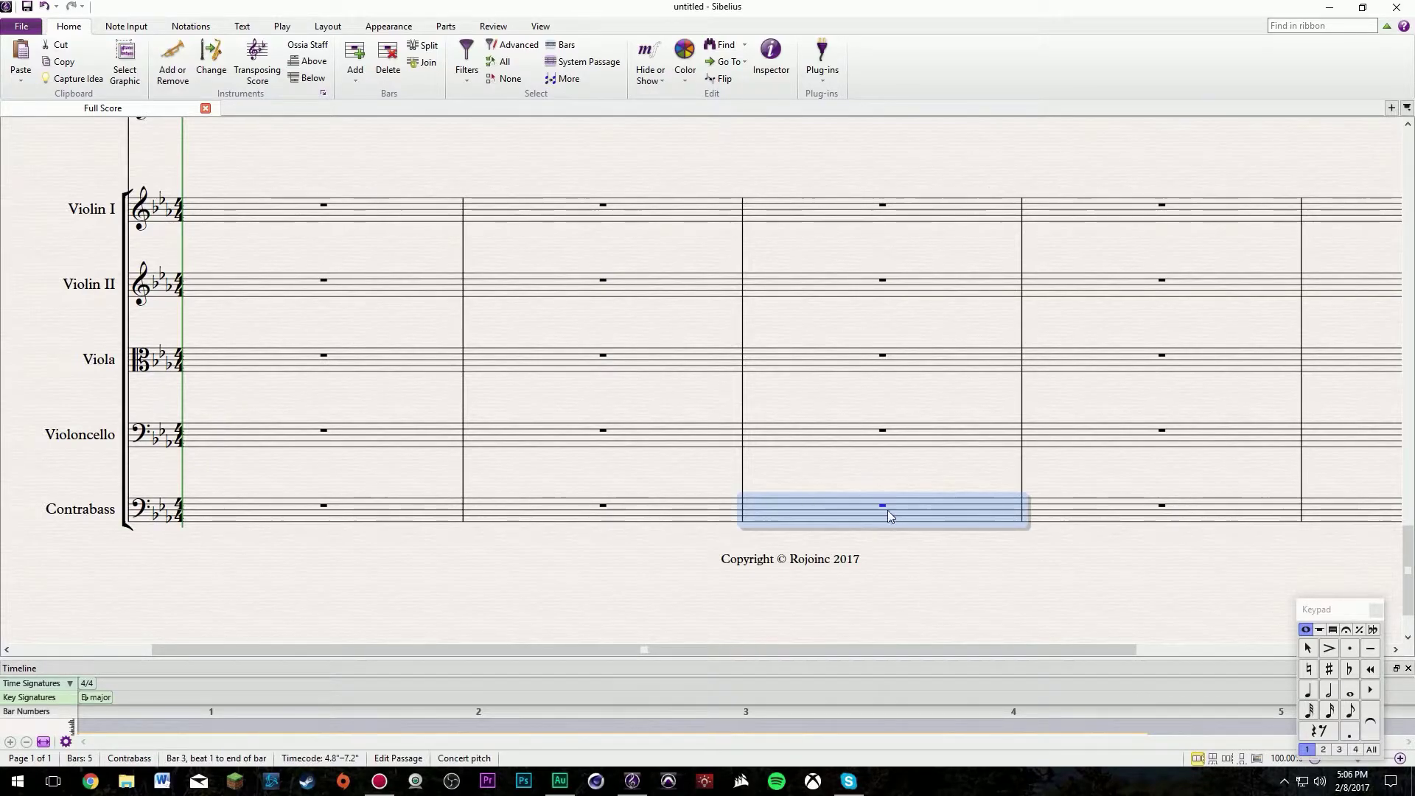
click(722, 485)
click(414, 509)
click(431, 468)
click(406, 506)
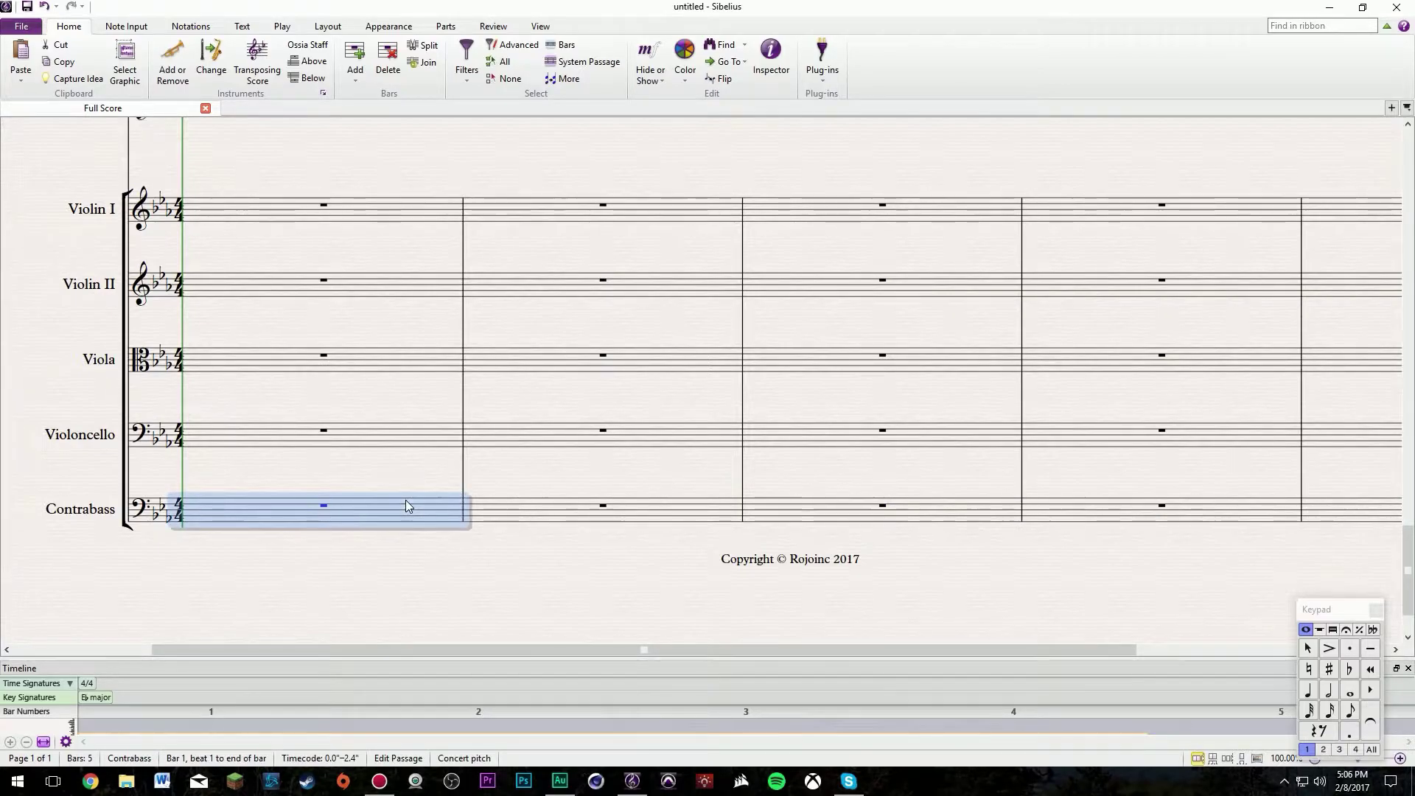
key(ctrl+v)
key(ctrl+z)
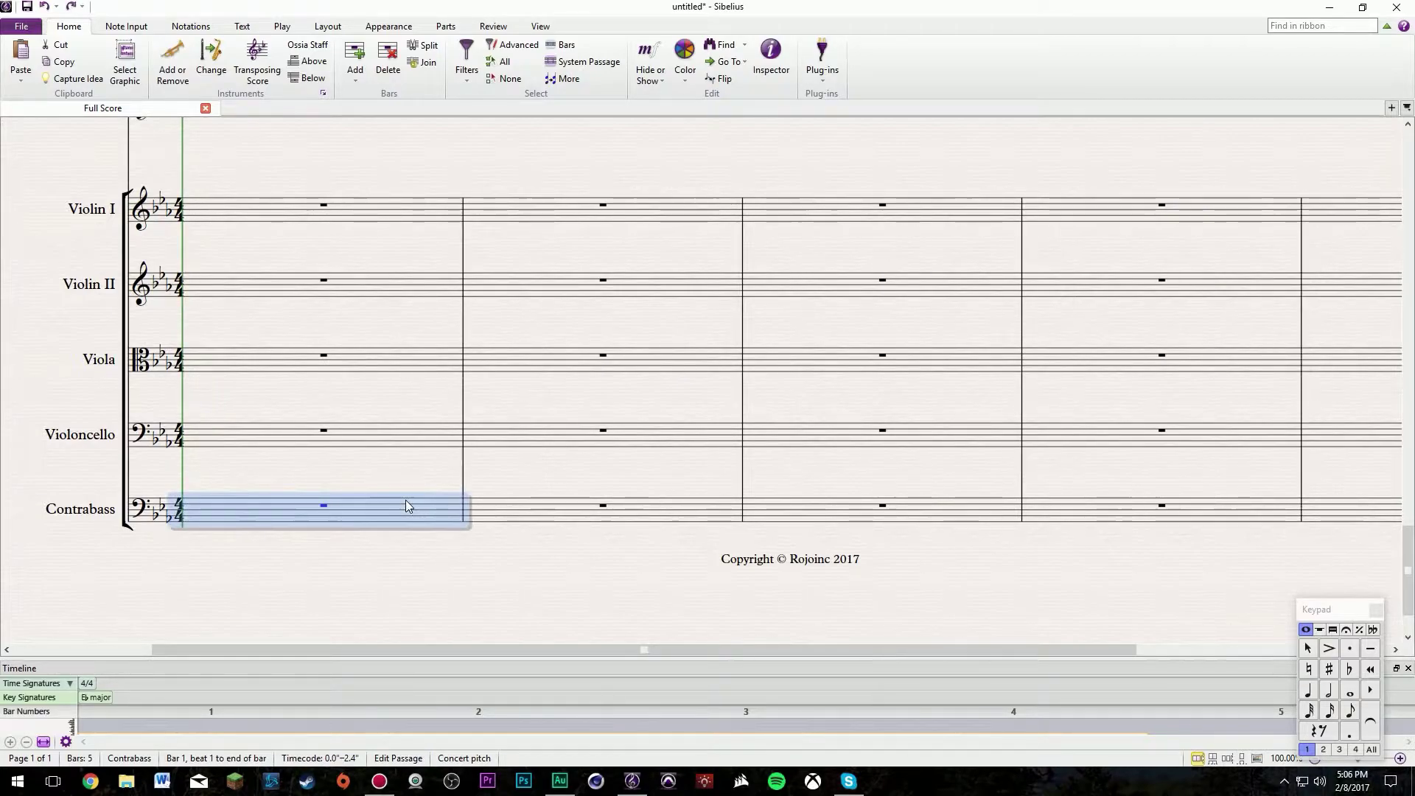
key(e)
key(ctrl+z)
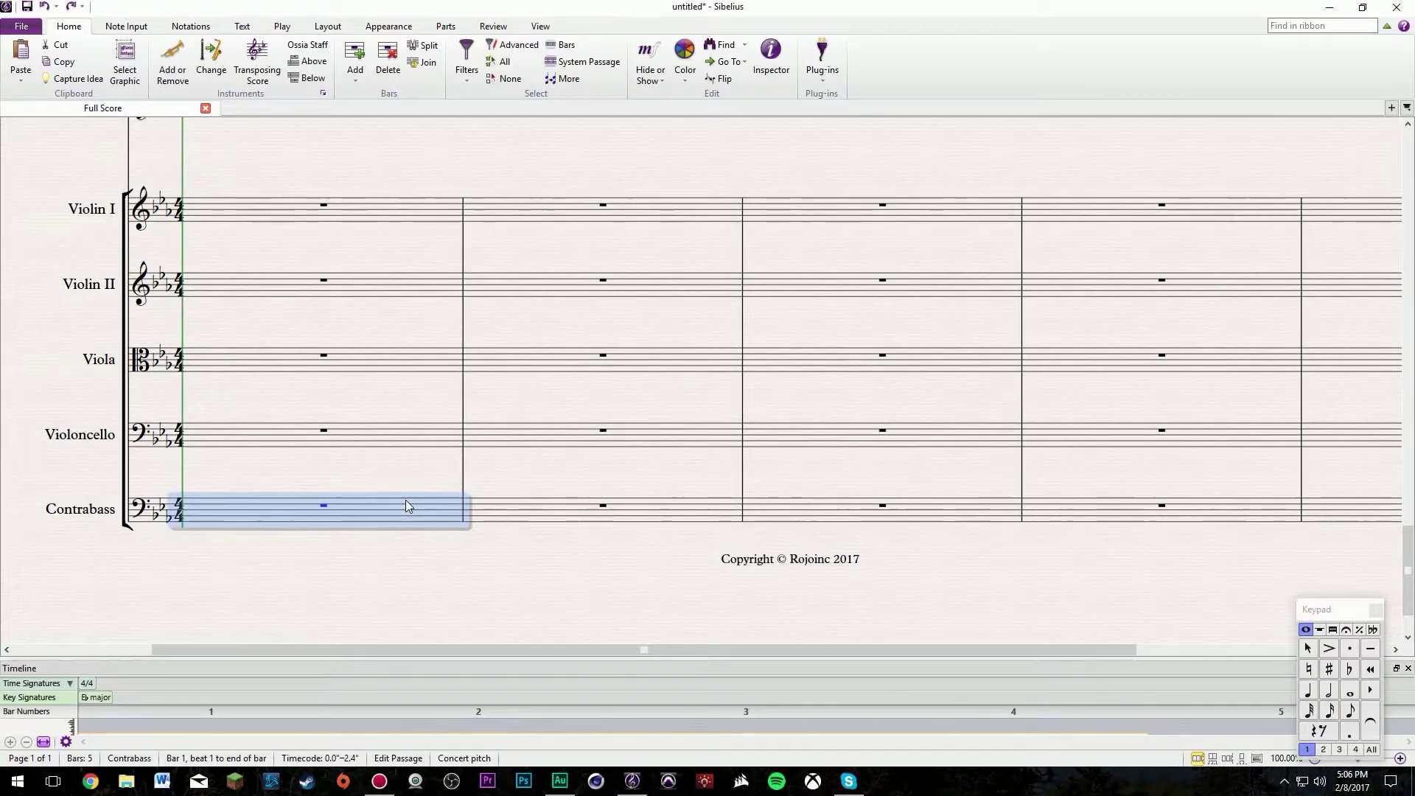
key(e)
key(ctrl+z)
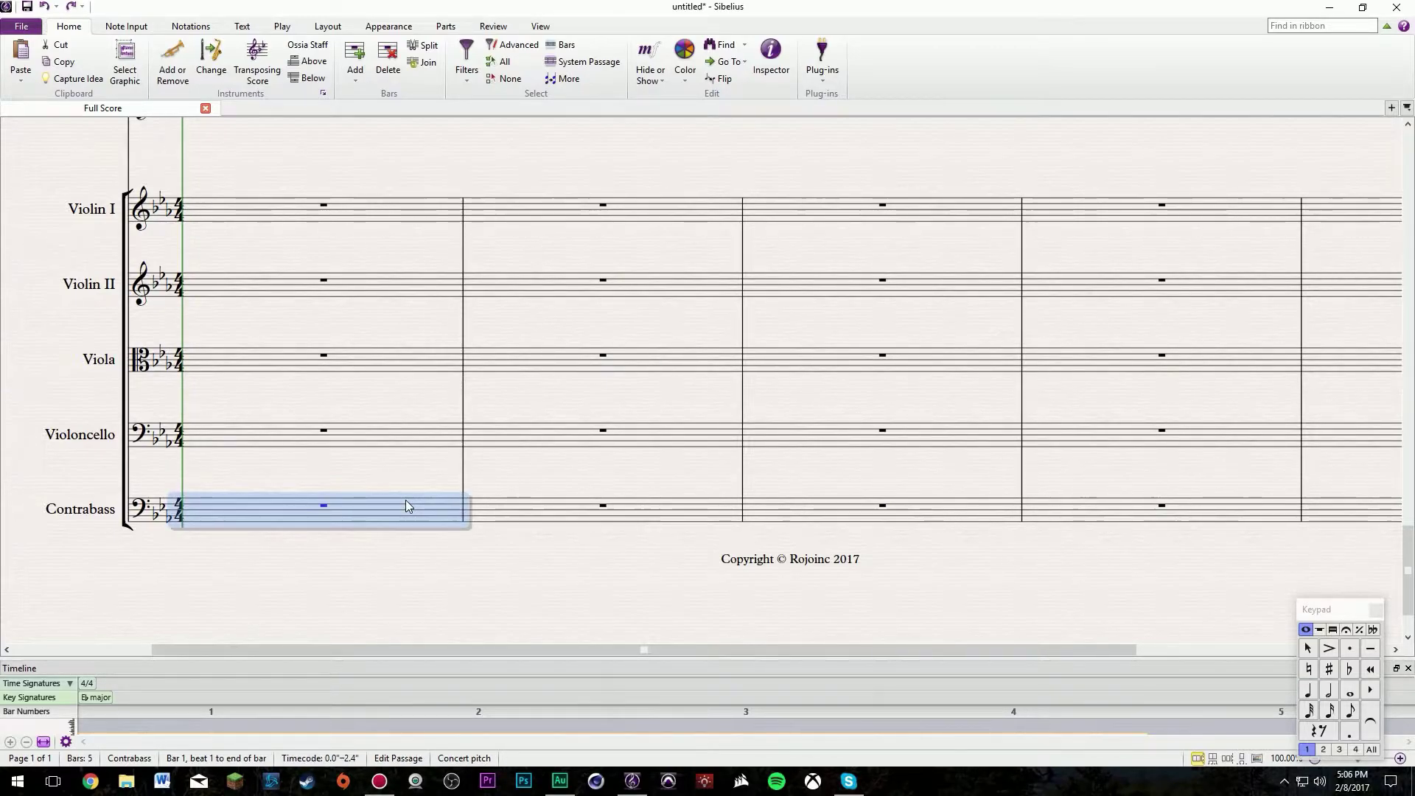
key(e)
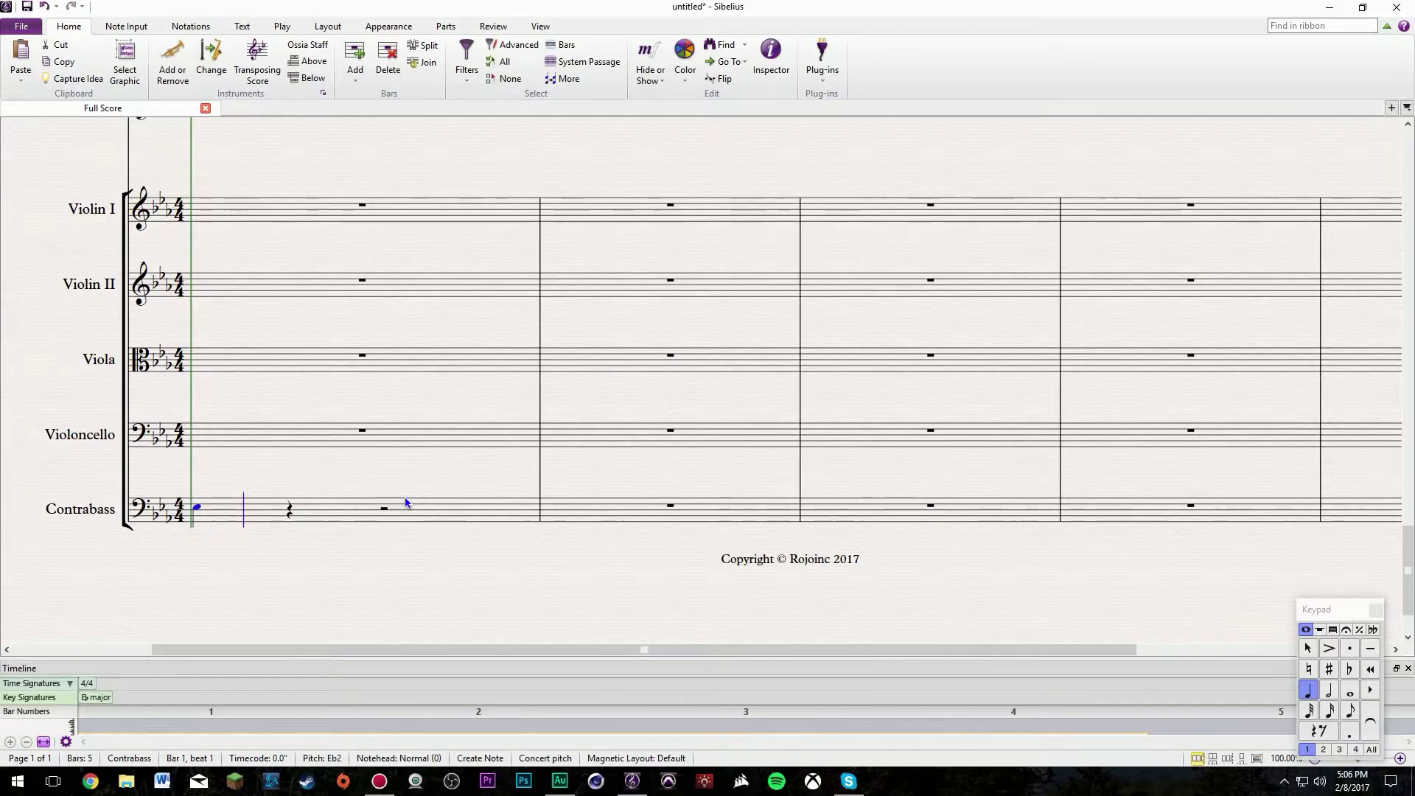
key(ctrl+z)
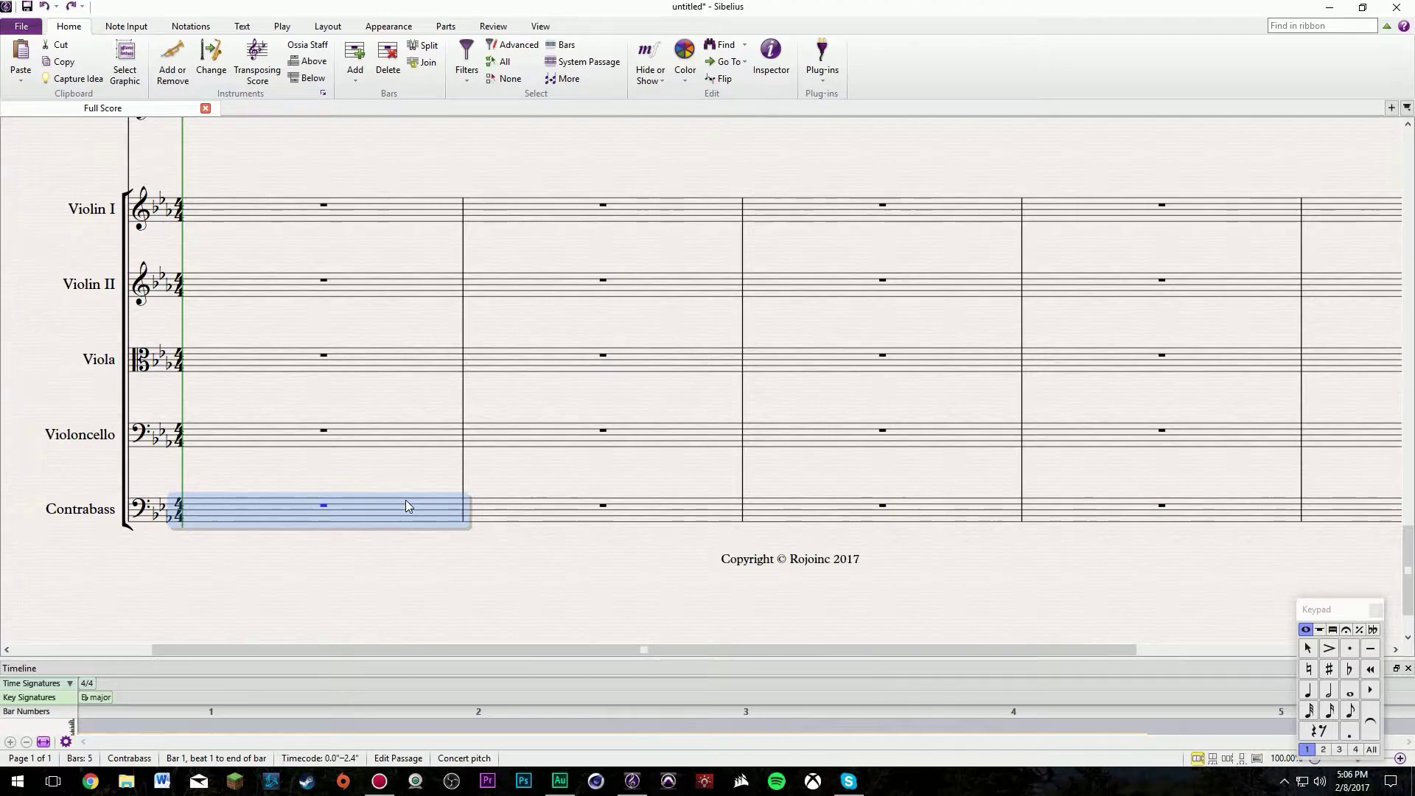
Enter the quarter notes Eb2, Bb1, Eb2, Bb1 in bar 1 of the Contrabass staff.
key(e)
key(b)
key(e)
key(b)
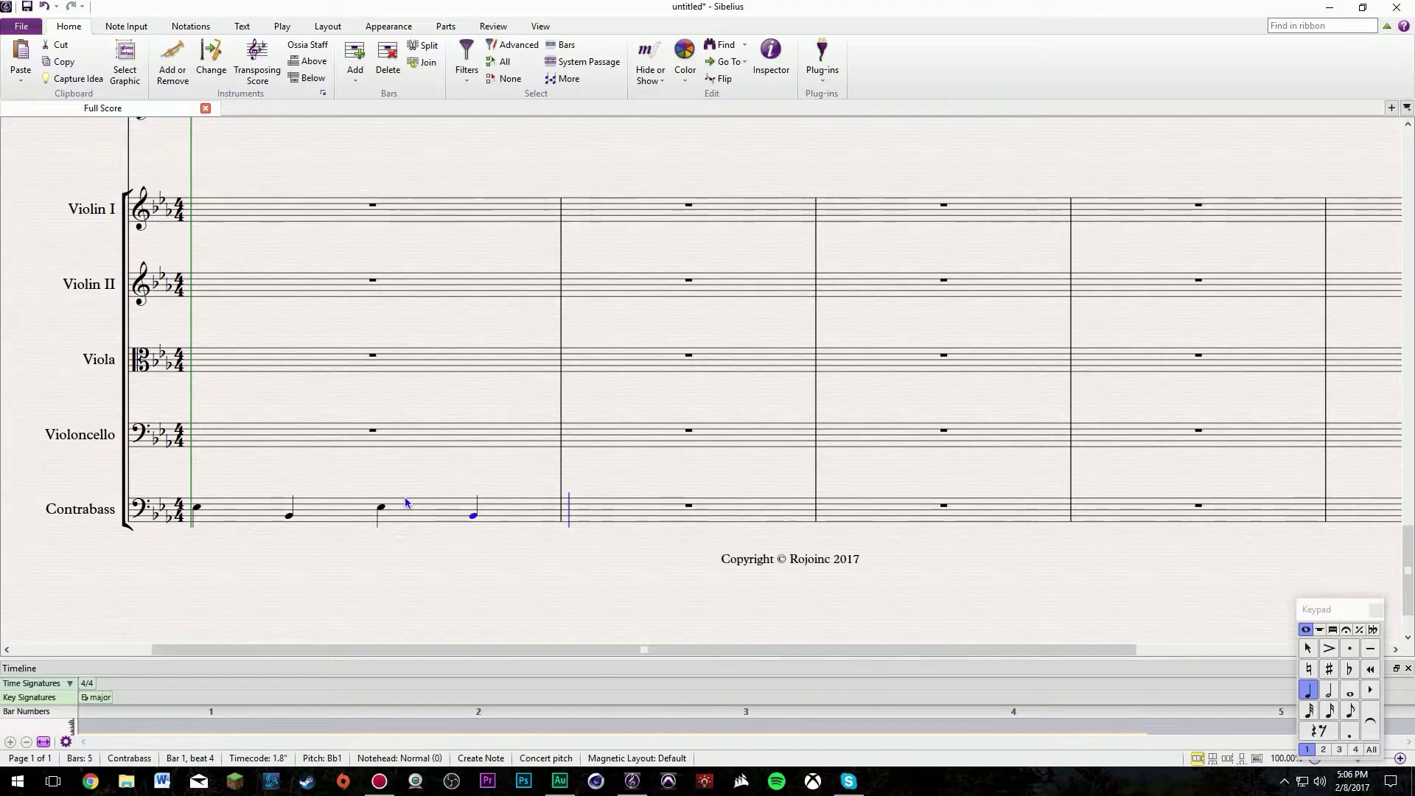
Fill bar 2 of the Contrabass with quarter notes Ab, Eb, Ab, Eb, raising the first Ab an octave to Ab2.
key(a)
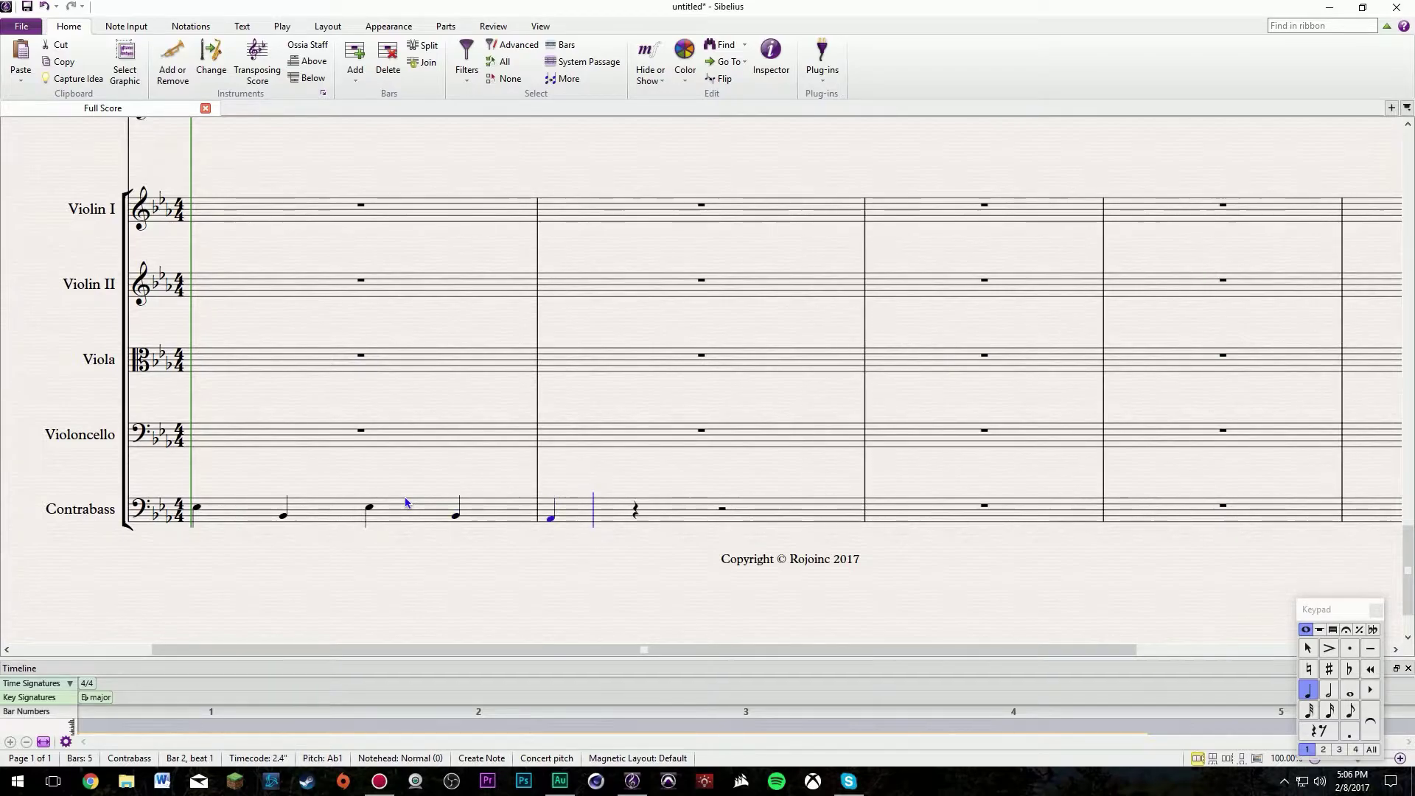
key(ctrl+Up)
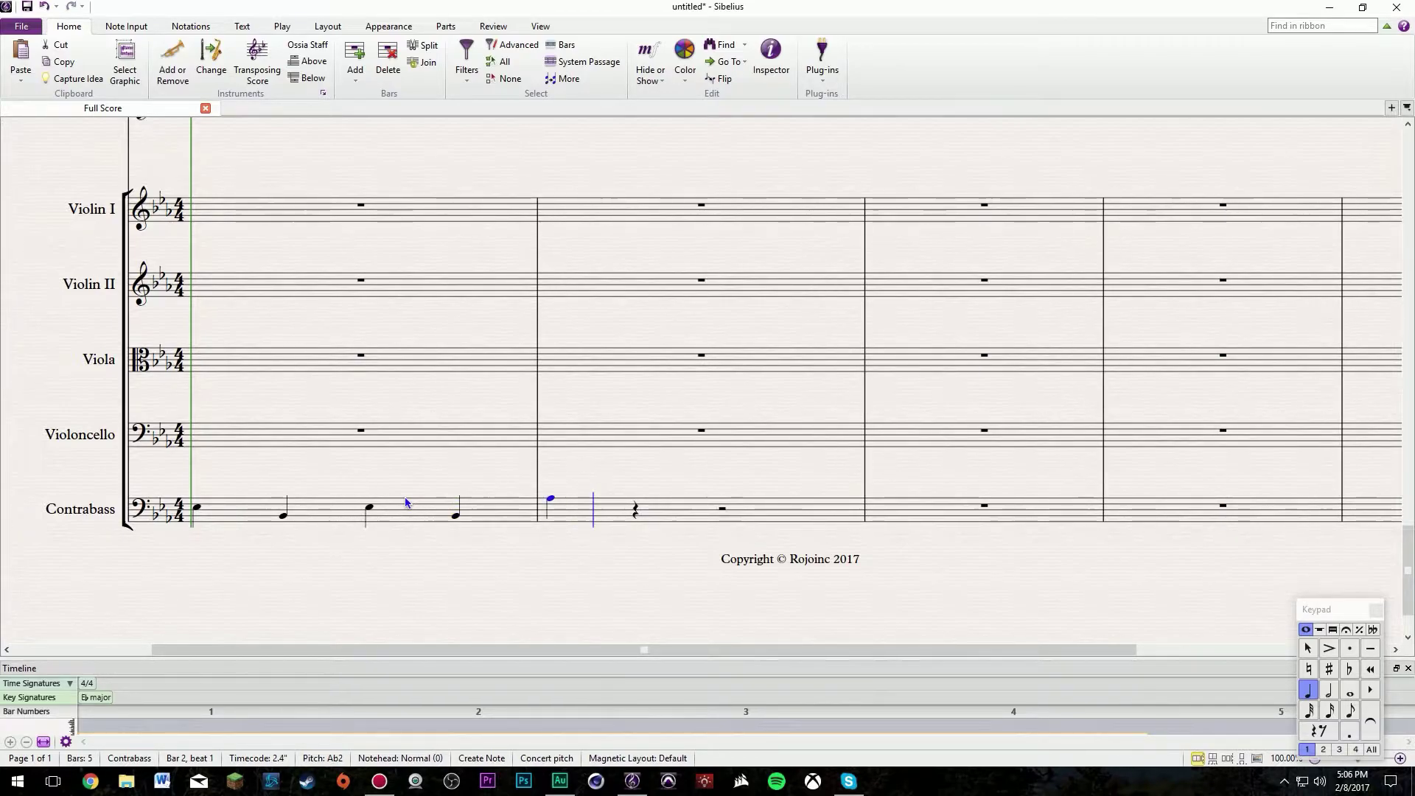
key(e)
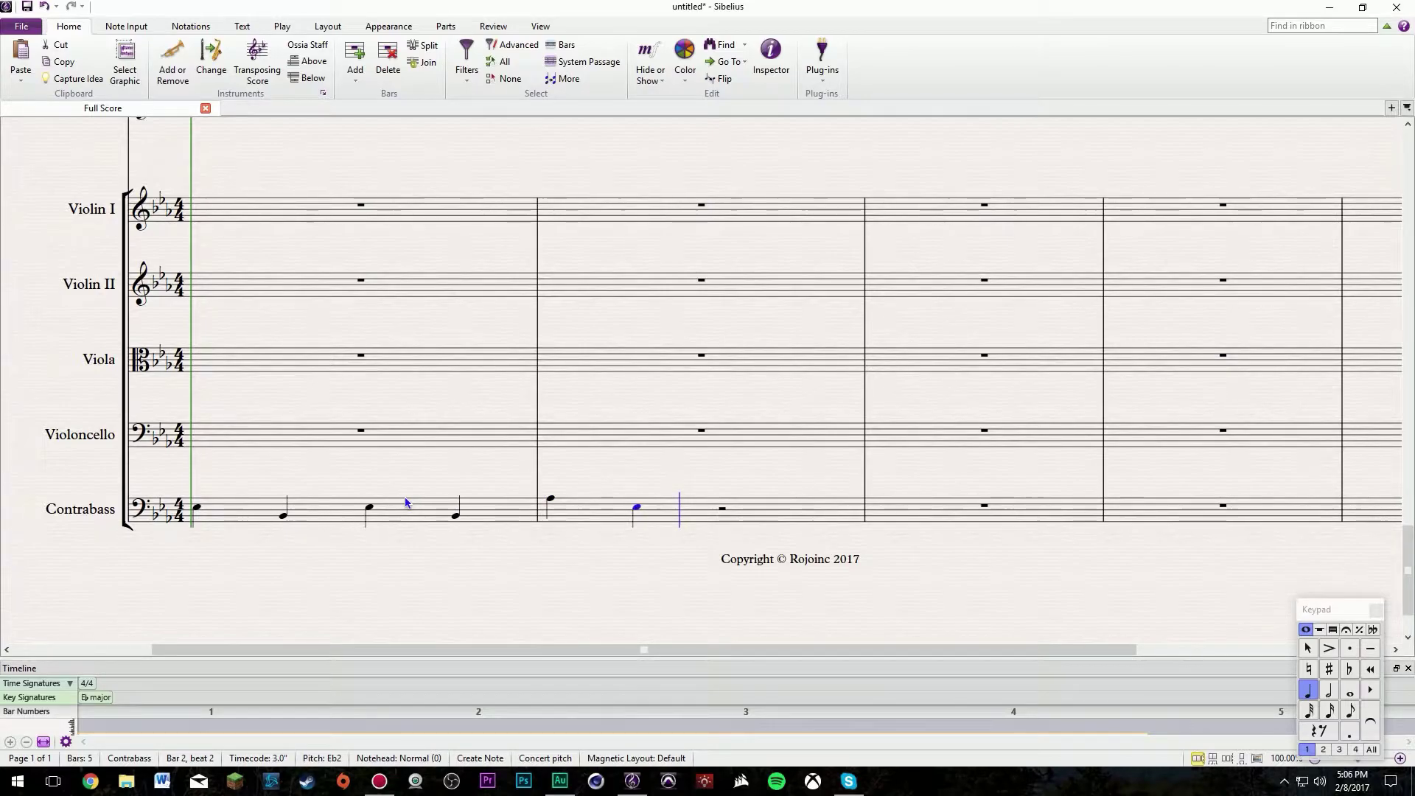
key(a)
key(e)
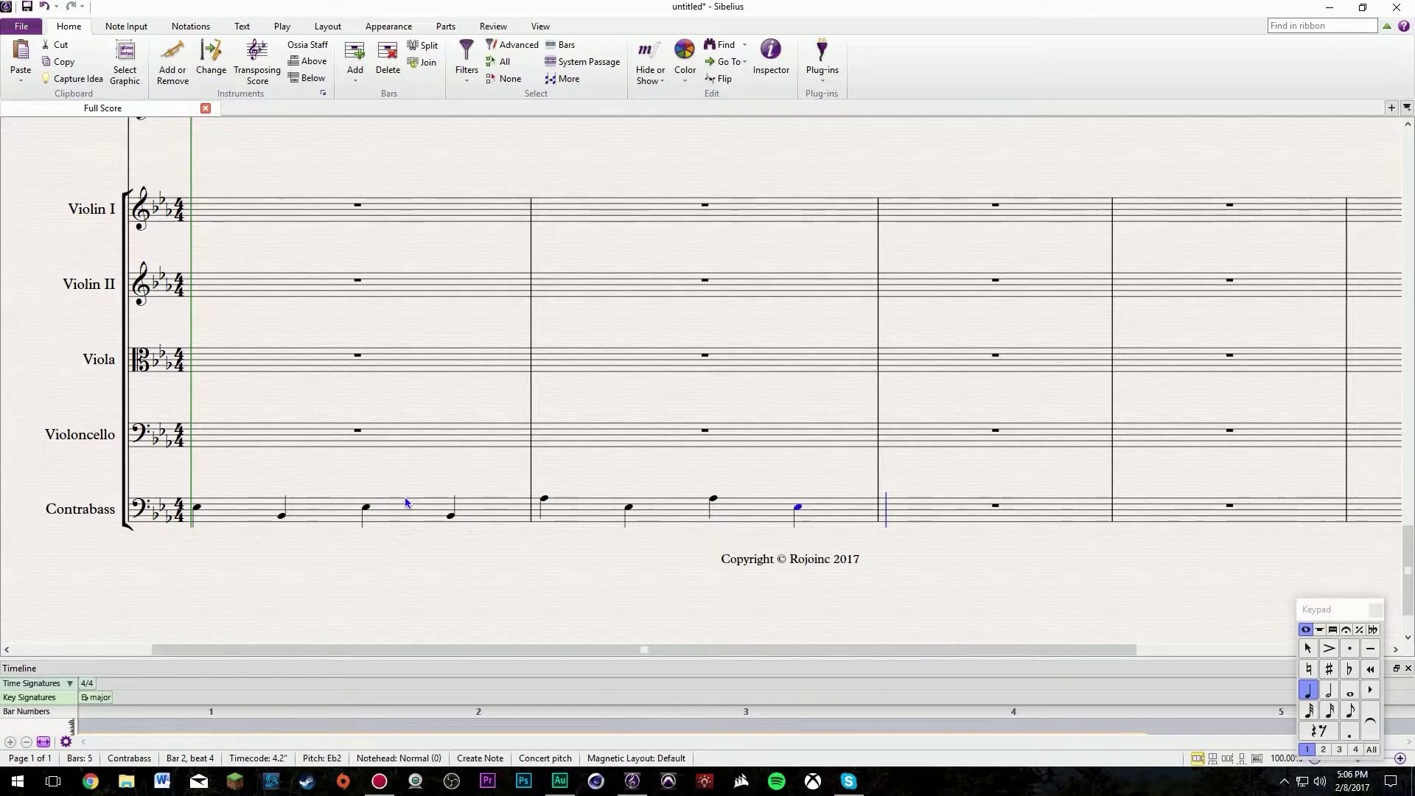
Enter the quarter notes F2, C2, F2, C2 in bar 3 of the Contrabass staff.
key(f)
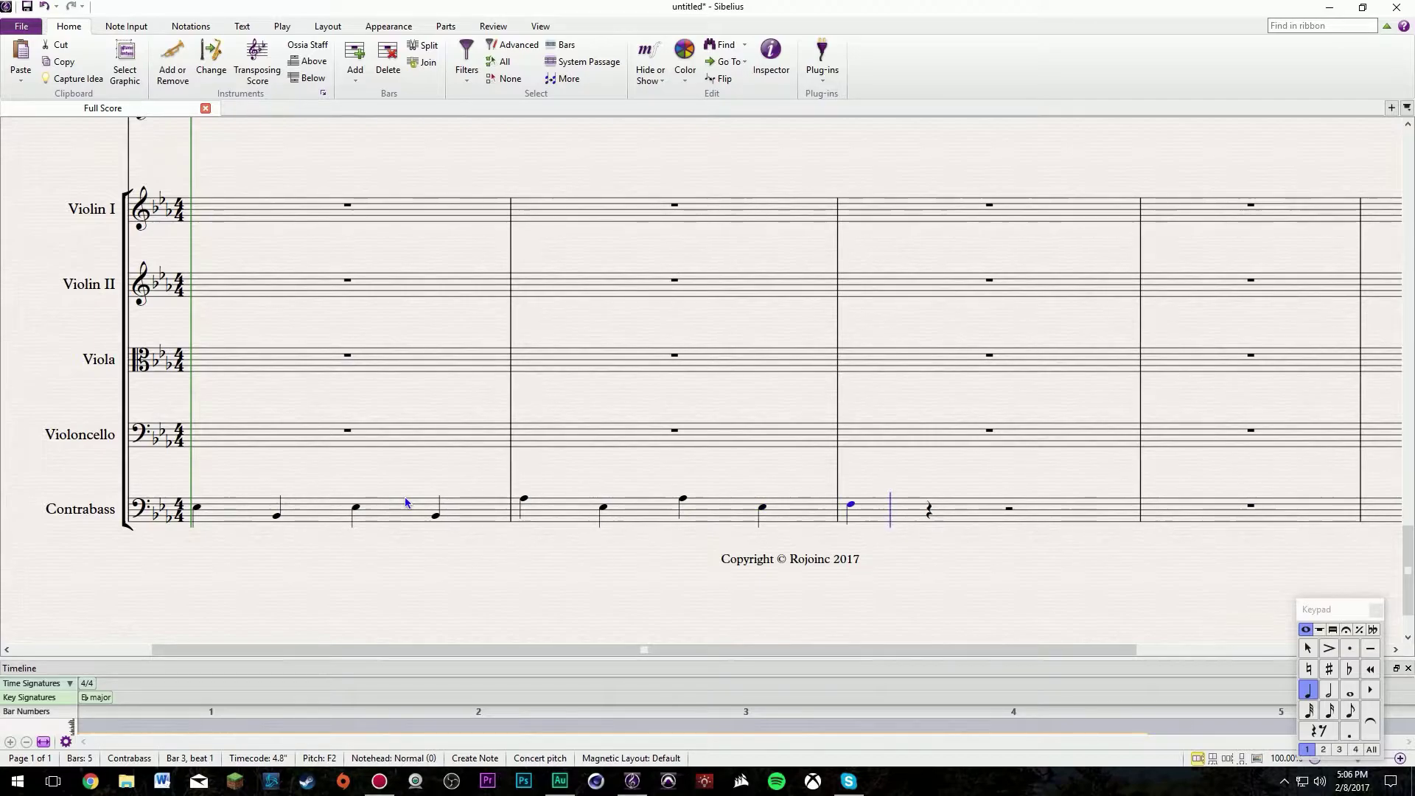
key(c)
key(f)
key(c)
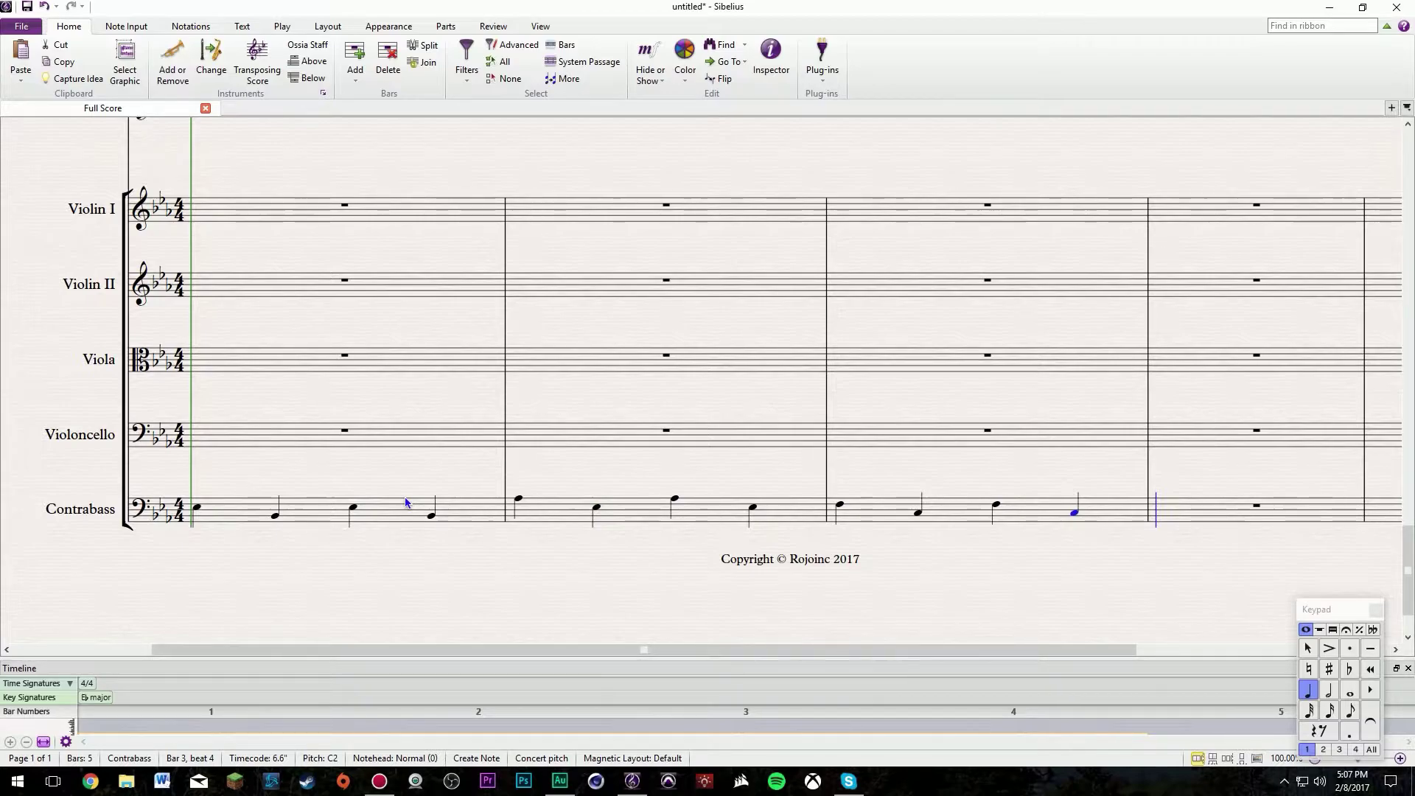
Enter the quarter notes Bb1, D, F2, Bb1 in bar 4 of the Contrabass staff.
key(b)
key(d)
key(f)
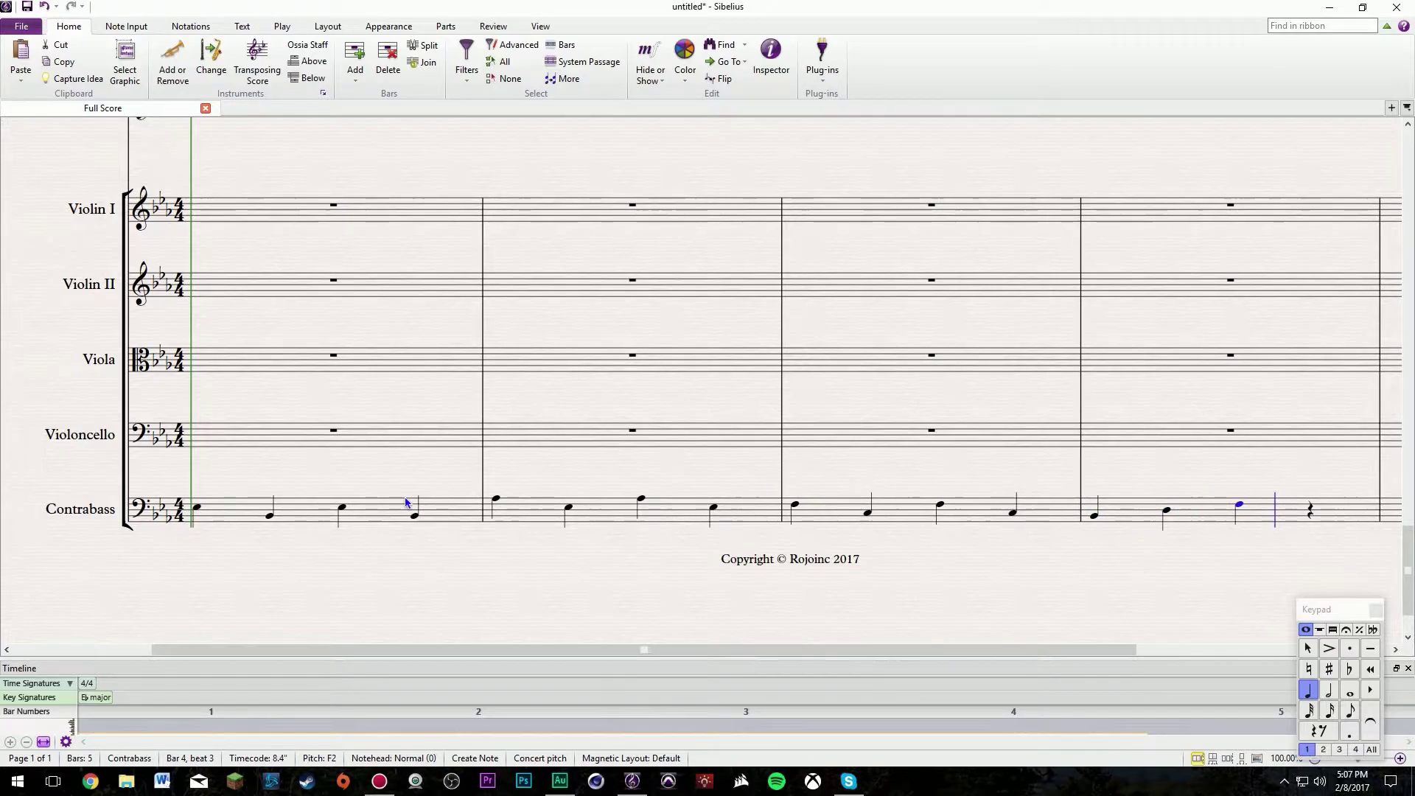
key(b)
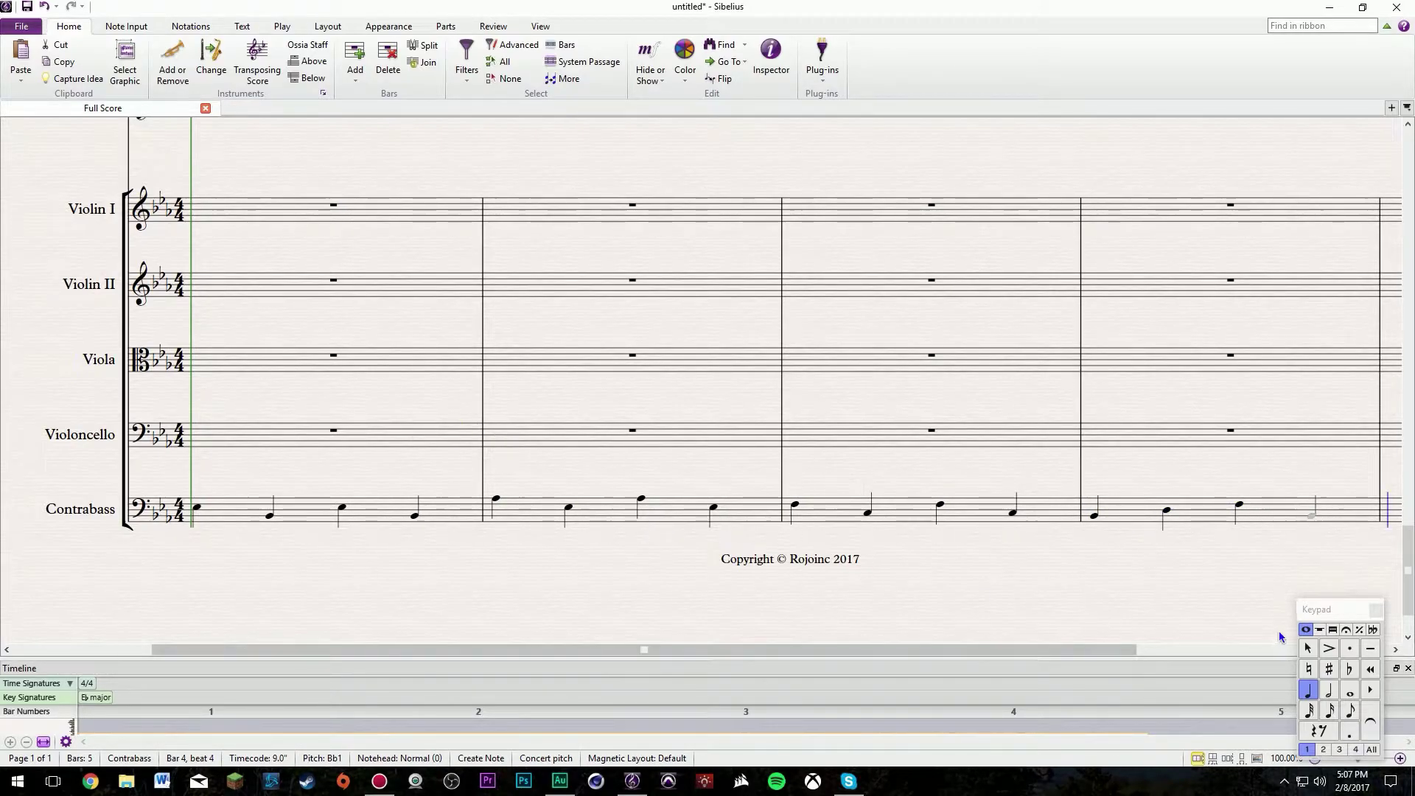